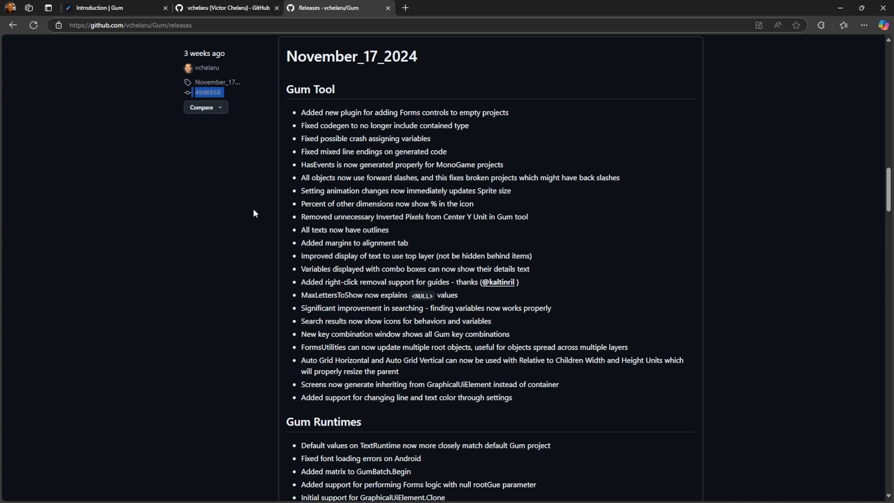
# Read through the November 17 2024 and December 5 2024 Gum release notes, covering Gum Tool and Gum Runtimes changes
pyautogui.moveTo(282, 93); pyautogui.dragTo(592, 139)
pyautogui.scroll(-4, 572, 351)
pyautogui.scroll(7, 571, 350)
pyautogui.scroll(12, 573, 353)
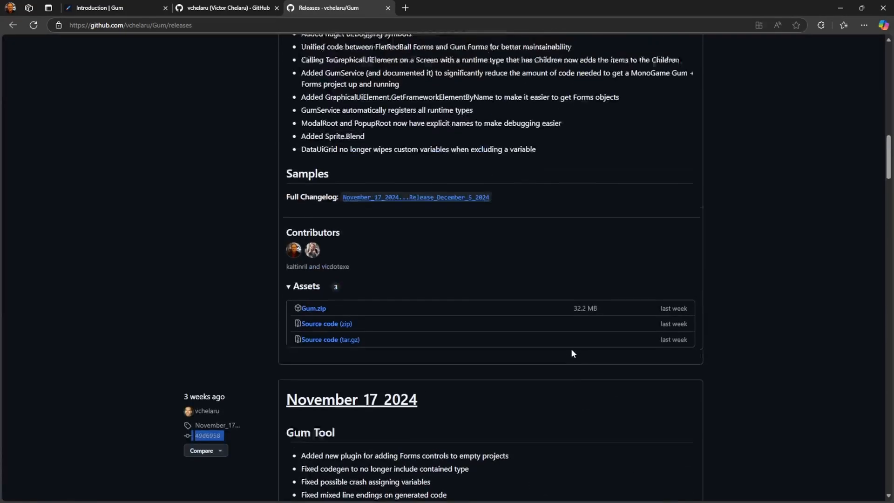
pyautogui.scroll(8, 608, 362)
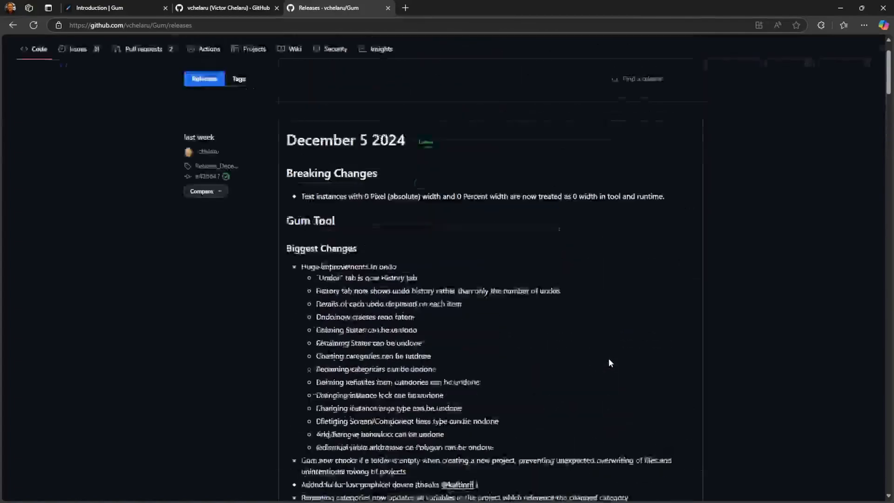
pyautogui.scroll(-3, 504, 277)
pyautogui.scroll(-2, 502, 273)
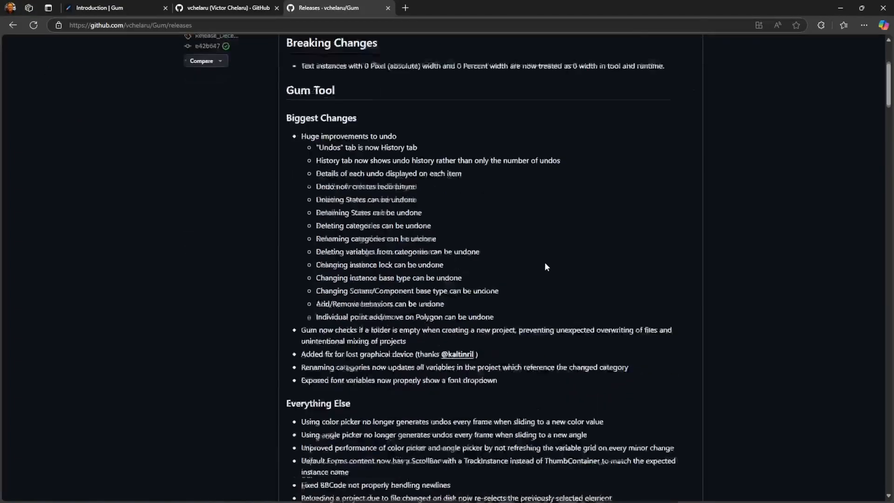
pyautogui.scroll(-4, 402, 241)
pyautogui.scroll(-4, 403, 245)
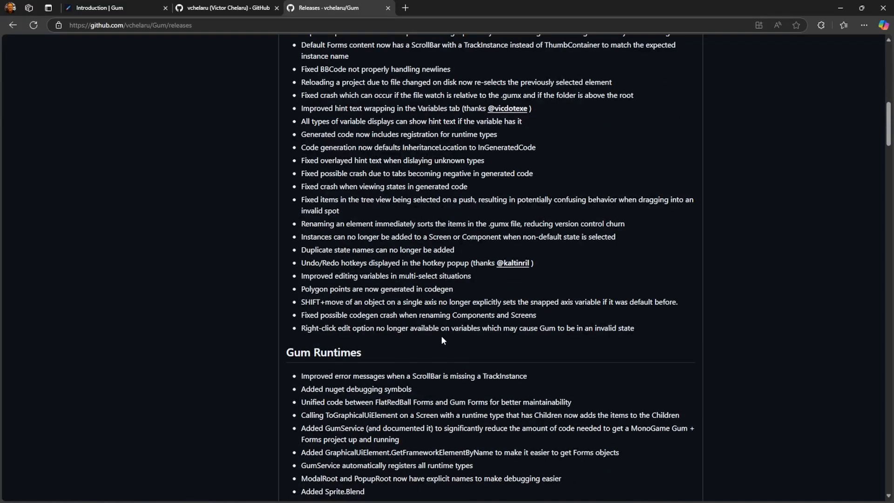
pyautogui.scroll(4, 375, 180)
pyautogui.scroll(2, 375, 180)
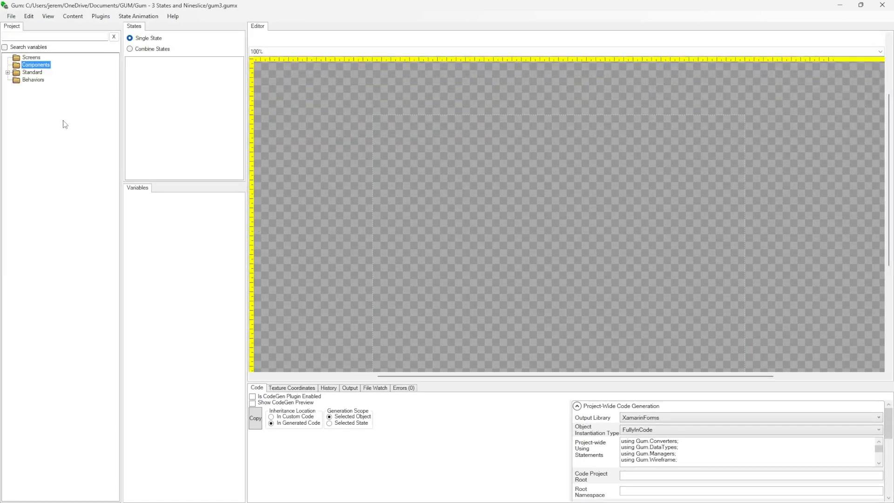
# Add a horizontal and a vertical guide to the editor canvas and reposition both near the canvas's upper-left corner
pyautogui.click(252, 140)
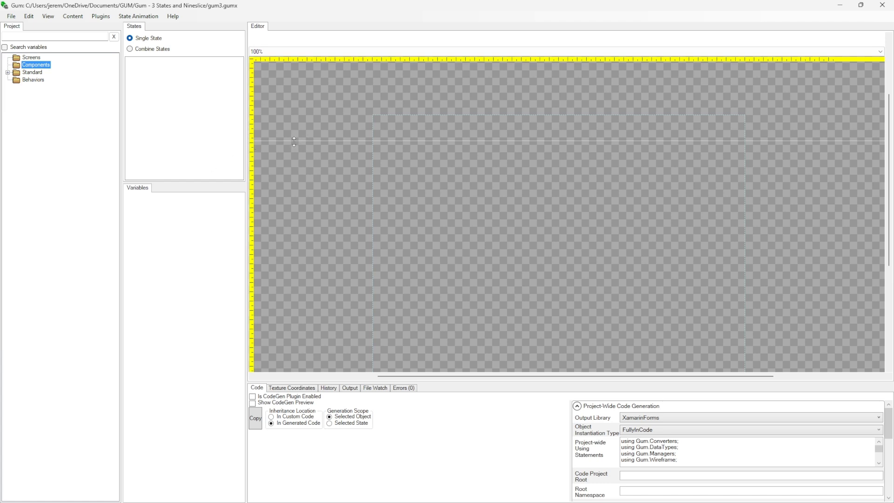
pyautogui.click(469, 61)
pyautogui.moveTo(455, 108); pyautogui.dragTo(389, 133)
pyautogui.moveTo(266, 142); pyautogui.dragTo(298, 168)
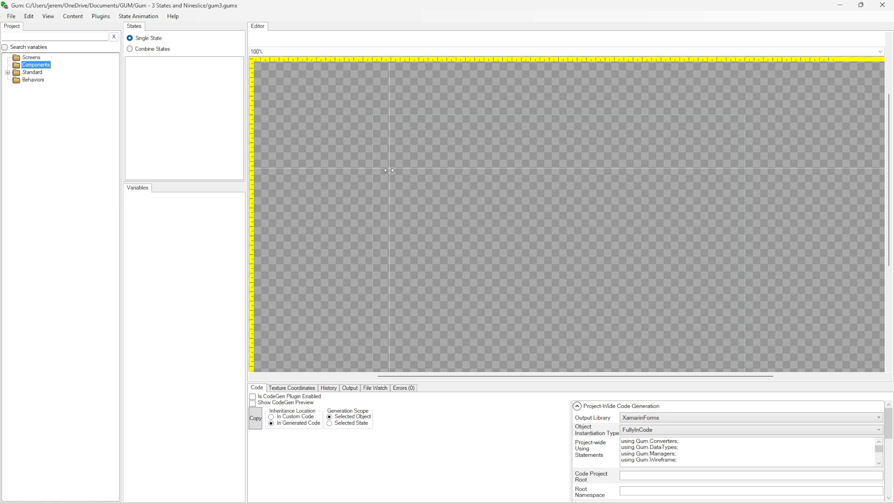
# Remove the horizontal guide by returning it to the ruler, add another horizontal guide, and delete all remaining guides
pyautogui.moveTo(317, 167); pyautogui.dragTo(250, 169)
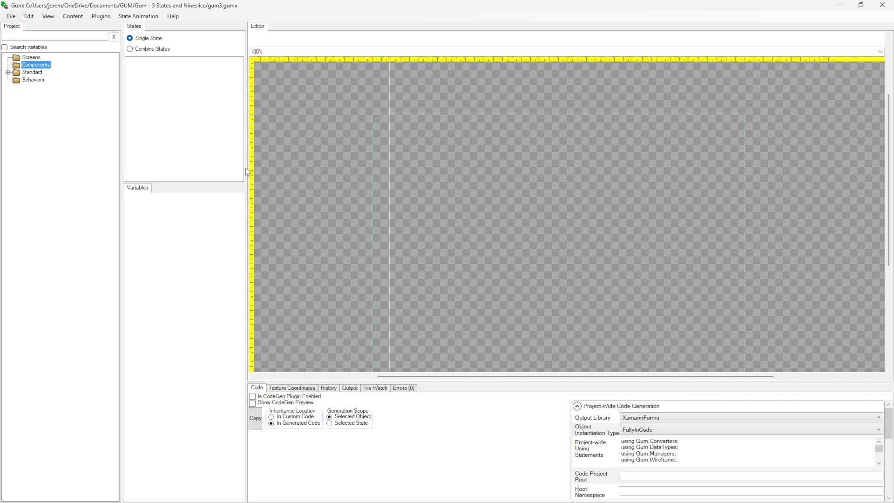
pyautogui.click(251, 158)
pyautogui.rightClick(414, 159)
pyautogui.rightClick(390, 104)
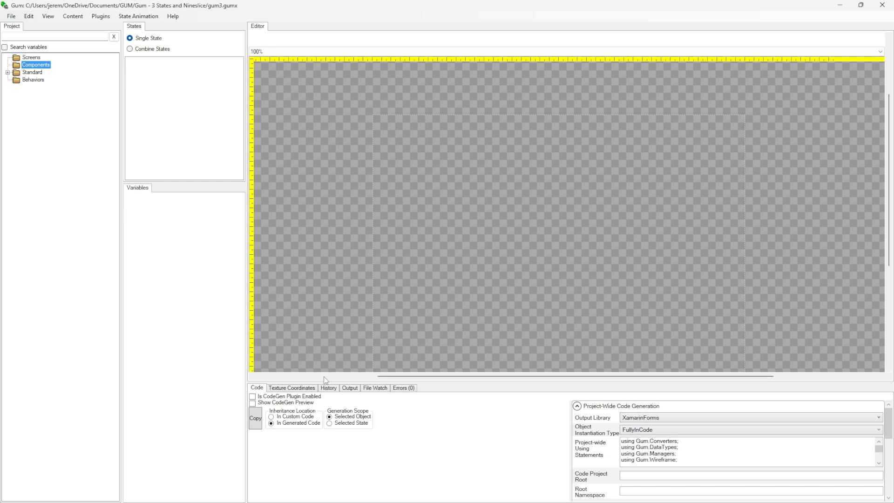
# Show the change history and add a new screen named Test to the project
pyautogui.click(328, 388)
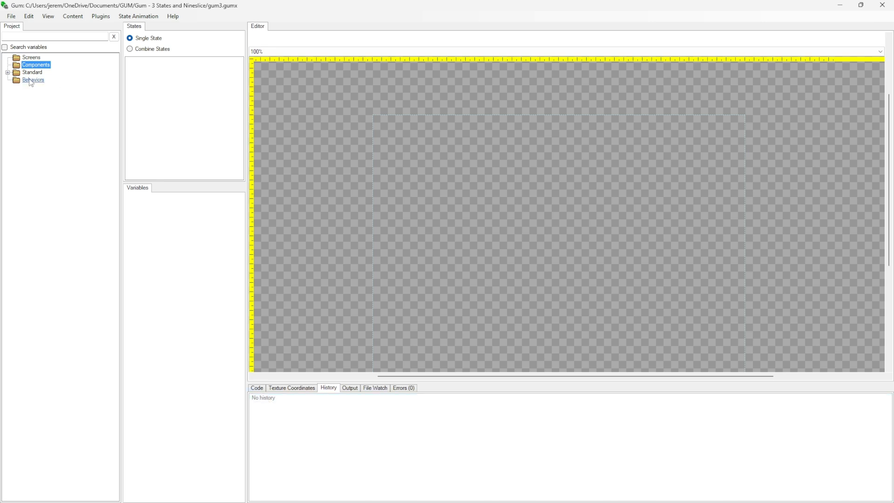
pyautogui.rightClick(32, 58)
pyautogui.click(45, 66)
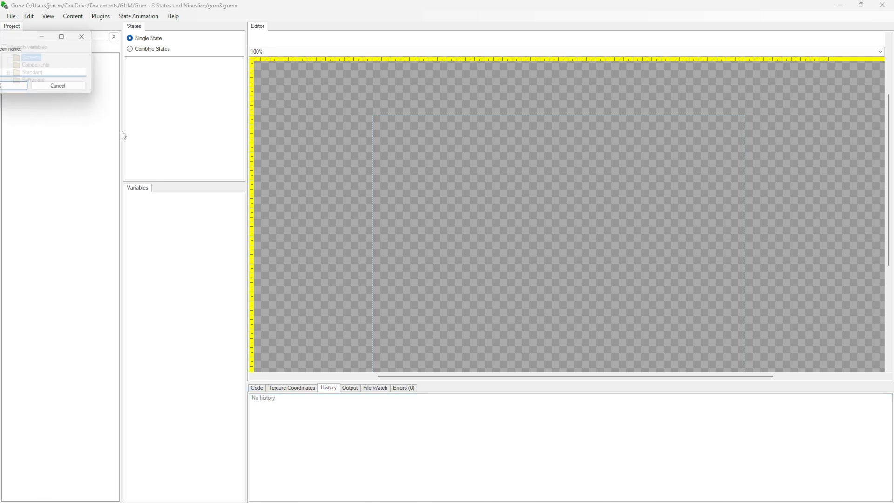
pyautogui.write('Test')
pyautogui.click(164, 136)
# Add a Circle instance to the Test screen and set its X and Y units and origins to center
pyautogui.click(7, 79)
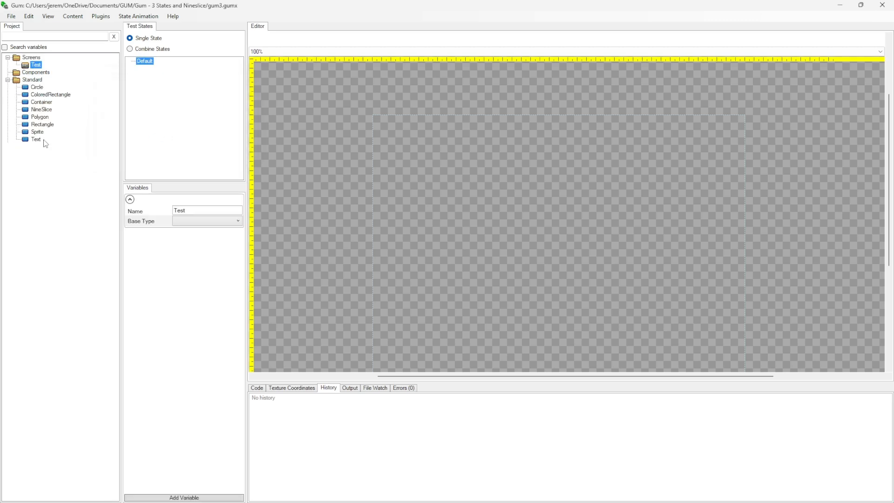
pyautogui.moveTo(37, 77); pyautogui.dragTo(36, 65)
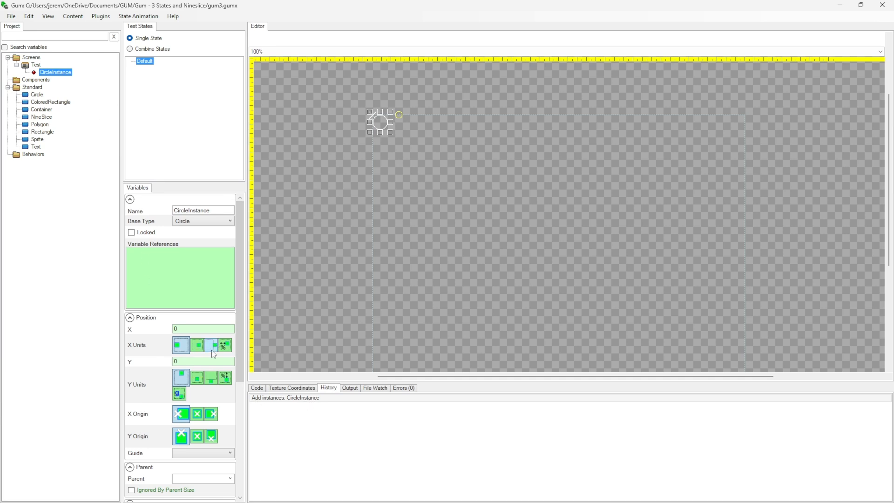
pyautogui.click(196, 345)
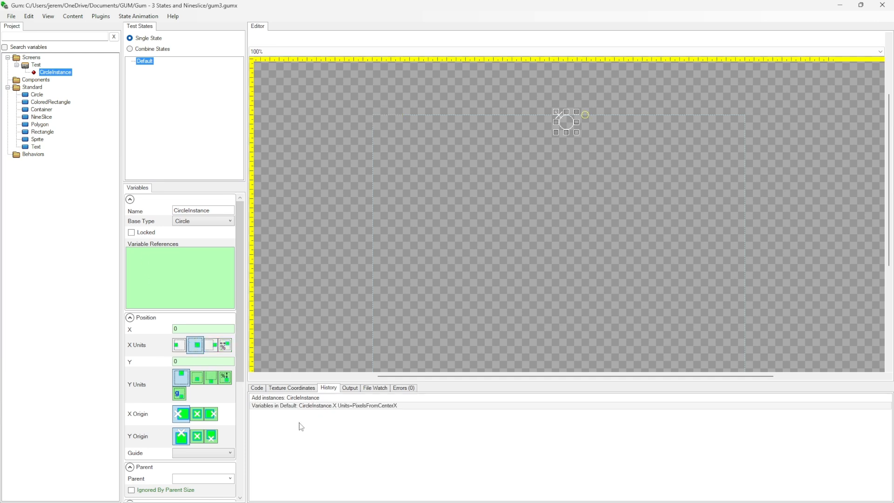
pyautogui.click(195, 377)
pyautogui.click(196, 414)
pyautogui.click(196, 436)
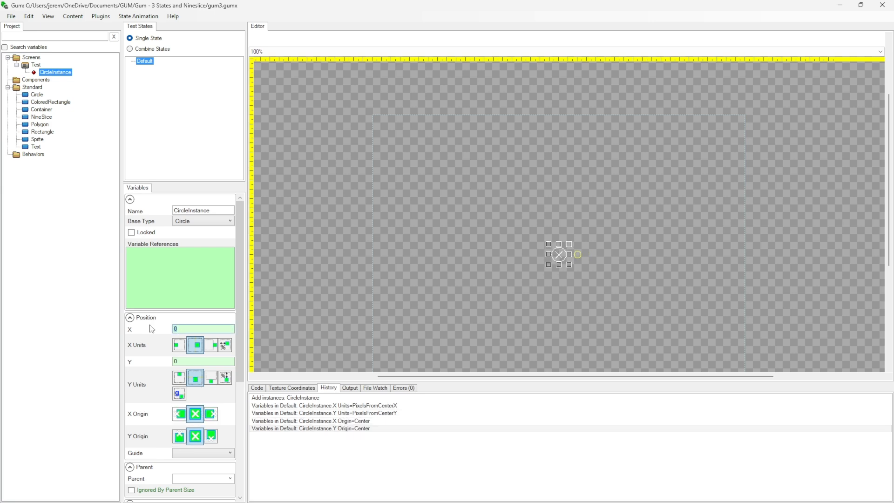
# Set the circle's X position to 15 and revert it to 0
pyautogui.write('15')
pyautogui.press('Return')
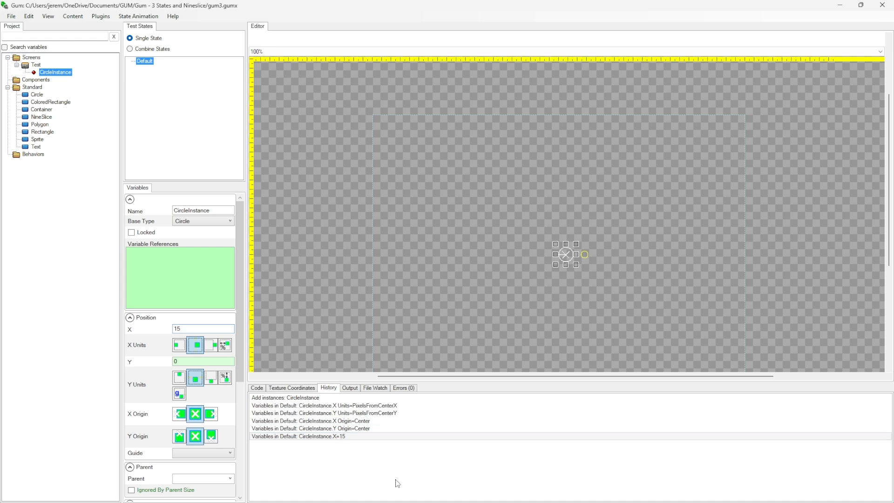
pyautogui.hotkey('ctrl', 'z')
pyautogui.press('Return')
# Undo all changes on the Test screen, back through the addition of the circle
pyautogui.hotkey('ctrl', 'z')
pyautogui.hotkey('ctrl', 'z')
pyautogui.hotkey('ctrl', 'z')
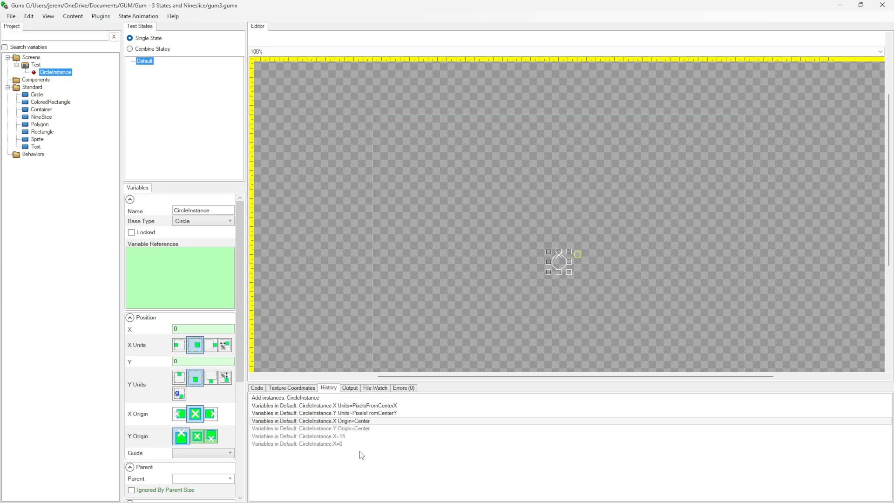
pyautogui.hotkey('ctrl', 'z')
pyautogui.hotkey('ctrl', 'z')
pyautogui.hotkey('ctrl', 'z')
pyautogui.hotkey('ctrl', 'z')
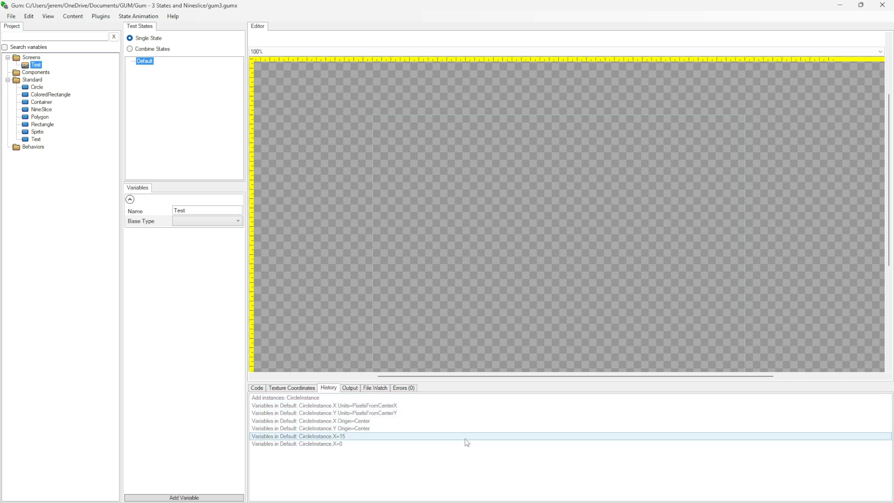
# Redo the undone circle changes on the Test screen
pyautogui.hotkey('ctrl', 'y')
pyautogui.hotkey('ctrl', 'y')
pyautogui.hotkey('ctrl', 'y')
pyautogui.hotkey('ctrl', 'y')
pyautogui.hotkey('ctrl', 'y')
pyautogui.hotkey('ctrl', 'y')
pyautogui.hotkey('ctrl', 'y')
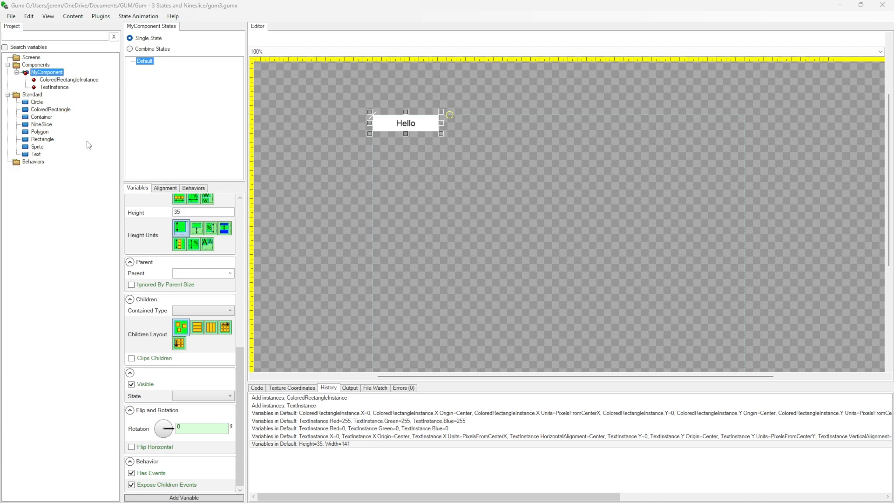
# Review MyComponent's child instances, resize MyComponent to 126 wide by 30 high, and move it to X 18, Y 10
pyautogui.click(70, 81)
pyautogui.click(60, 88)
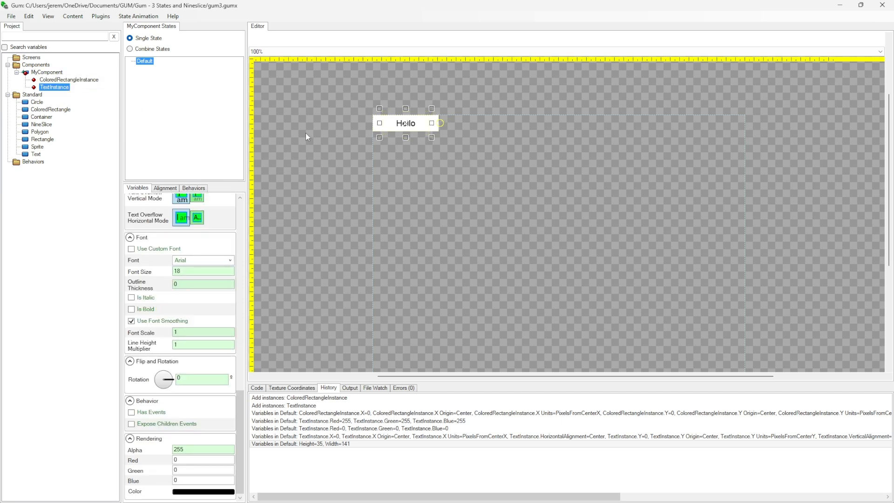
pyautogui.click(47, 72)
pyautogui.moveTo(395, 122); pyautogui.dragTo(427, 130)
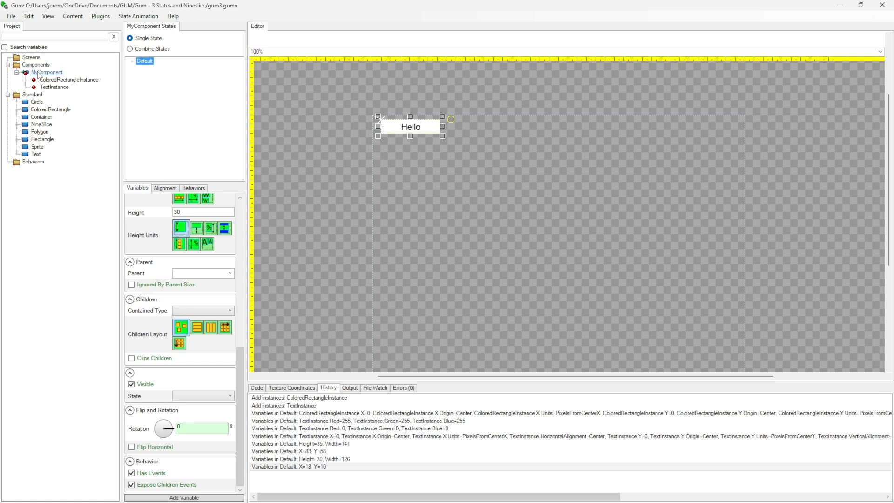
# Add a new component named MySimpleComp
pyautogui.rightClick(36, 65)
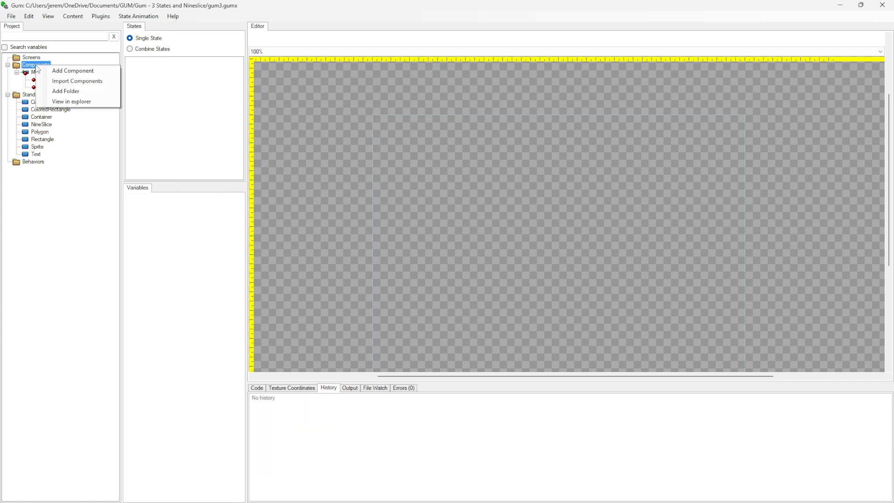
pyautogui.click(73, 72)
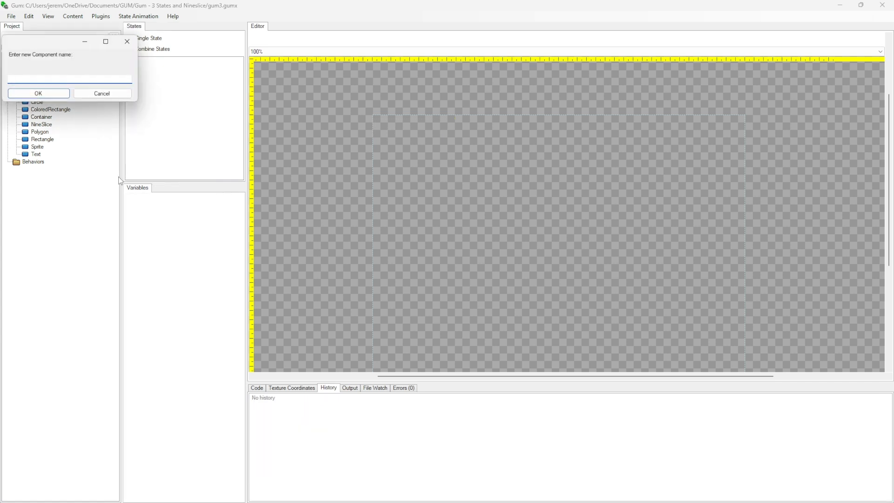
pyautogui.write('MySimpleComp')
pyautogui.press('Return')
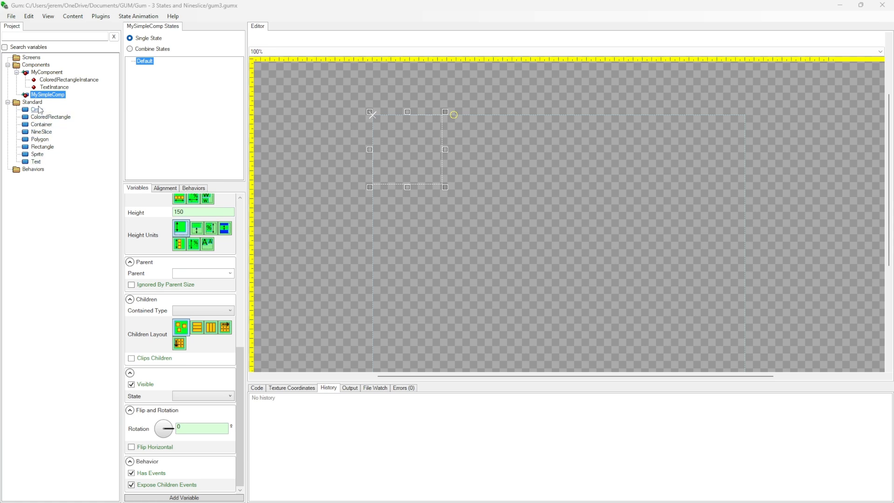
# Add a Circle instance and a MyComponent instance to MySimpleComp, and delete both
pyautogui.moveTo(38, 111); pyautogui.dragTo(47, 96)
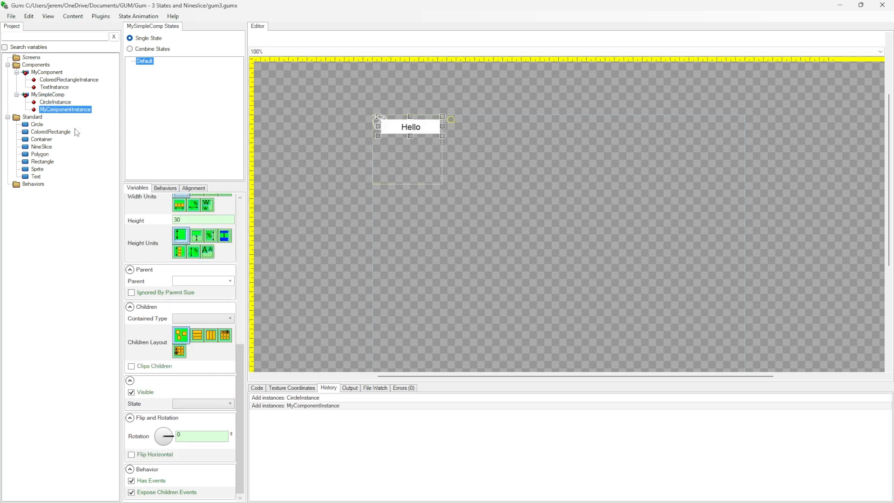
pyautogui.click(46, 104)
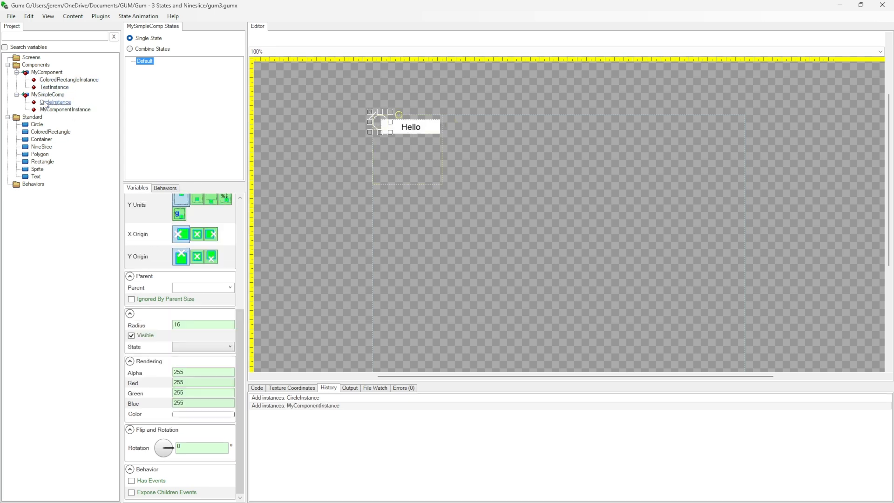
pyautogui.click(55, 110)
pyautogui.click(48, 94)
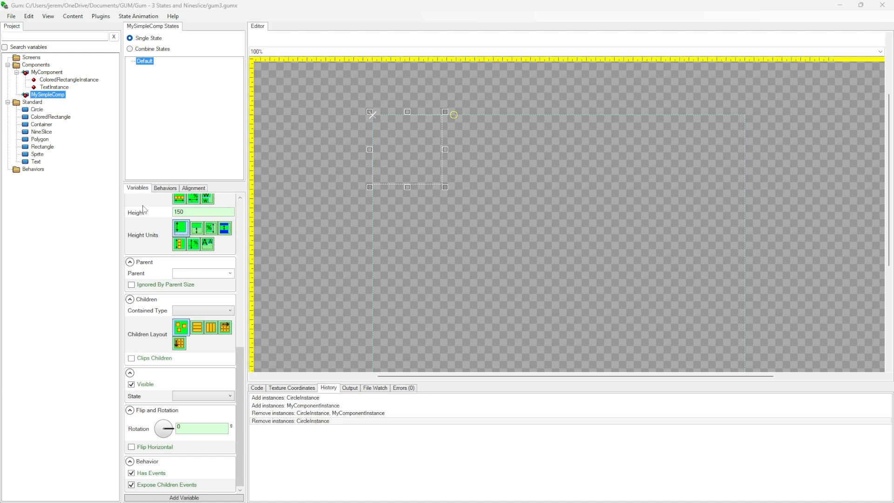
# Add a Text instance to MySimpleComp and check its Text variable
pyautogui.moveTo(35, 162); pyautogui.dragTo(47, 95)
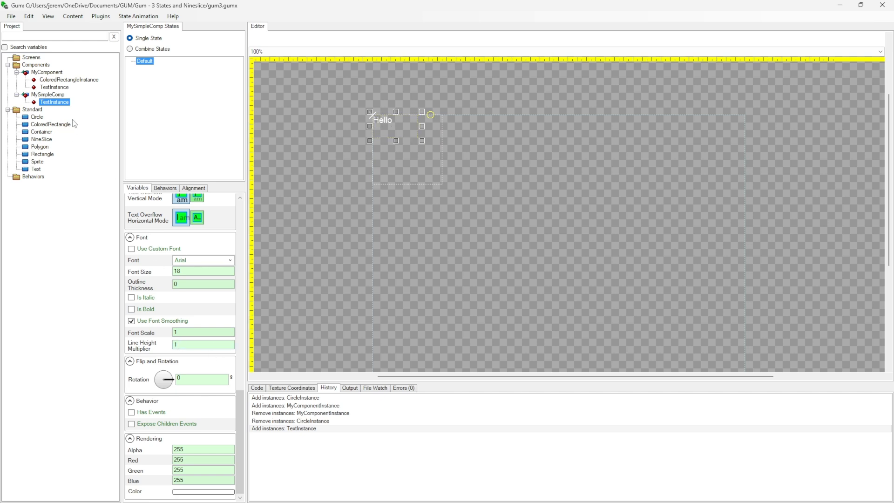
pyautogui.scroll(5, 156, 218)
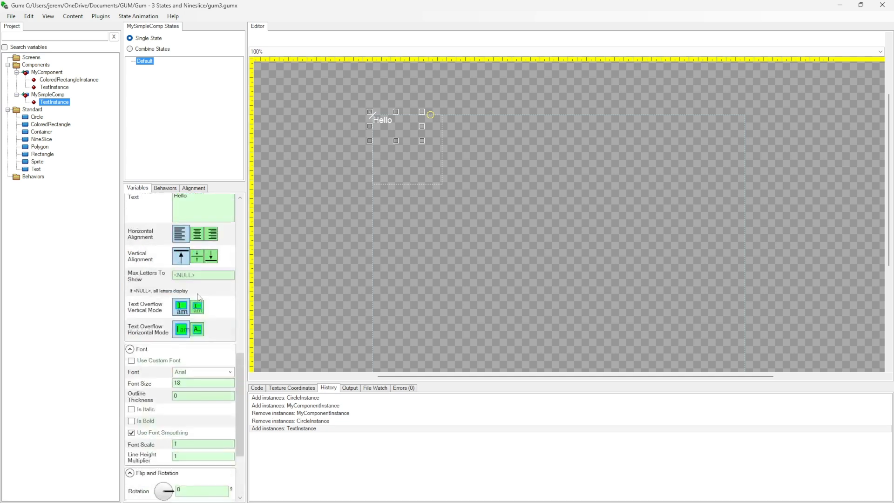
pyautogui.scroll(-5, 194, 326)
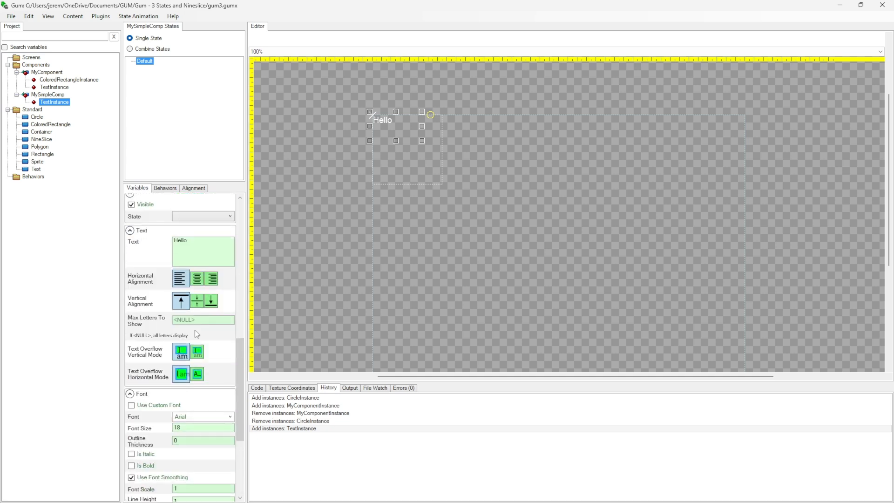
pyautogui.moveTo(192, 242); pyautogui.dragTo(161, 238)
pyautogui.click(198, 248)
# Create a screen named Test for trying out the MySimpleComp component
pyautogui.rightClick(31, 60)
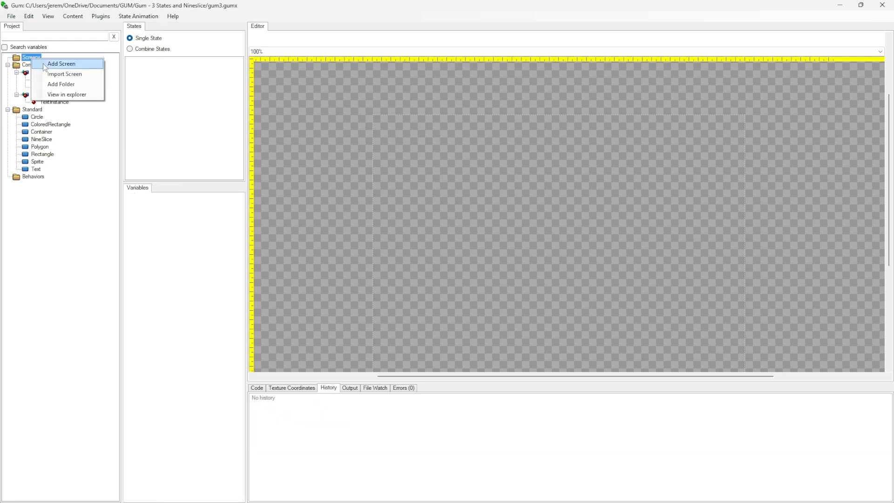
pyautogui.click(44, 63)
pyautogui.write('Test')
pyautogui.press('Return')
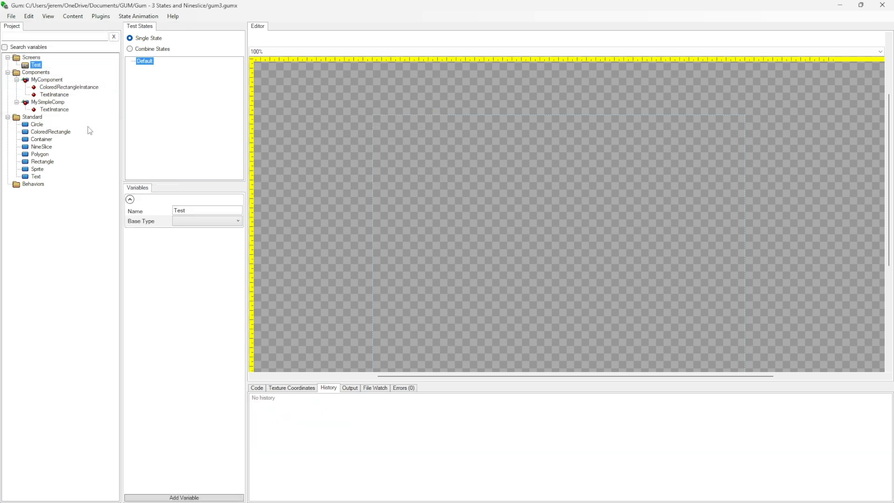
# Add a MySimpleComp instance to the Test screen and look through its variables
pyautogui.moveTo(36, 67); pyautogui.dragTo(36, 66)
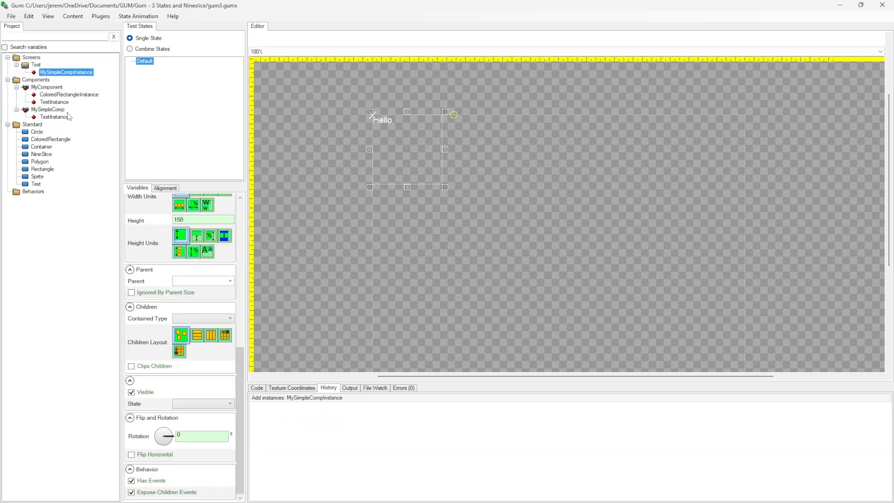
pyautogui.click(63, 73)
pyautogui.scroll(15, 159, 466)
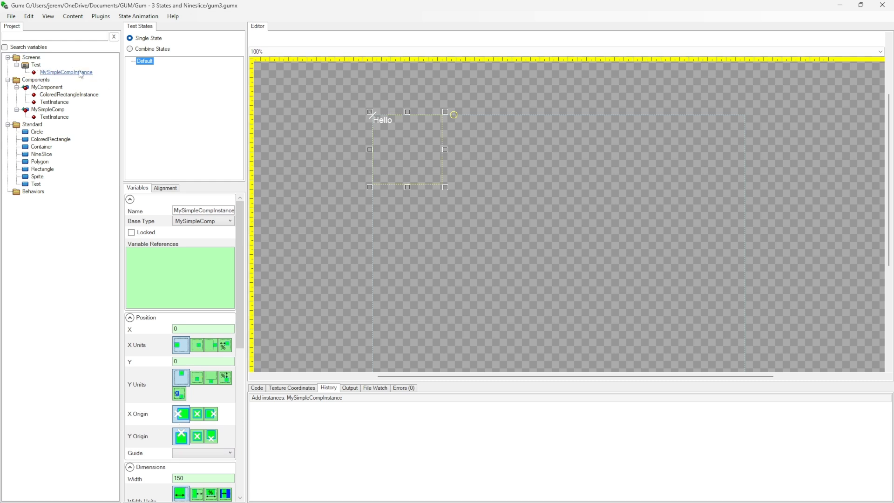
pyautogui.scroll(-5, 160, 311)
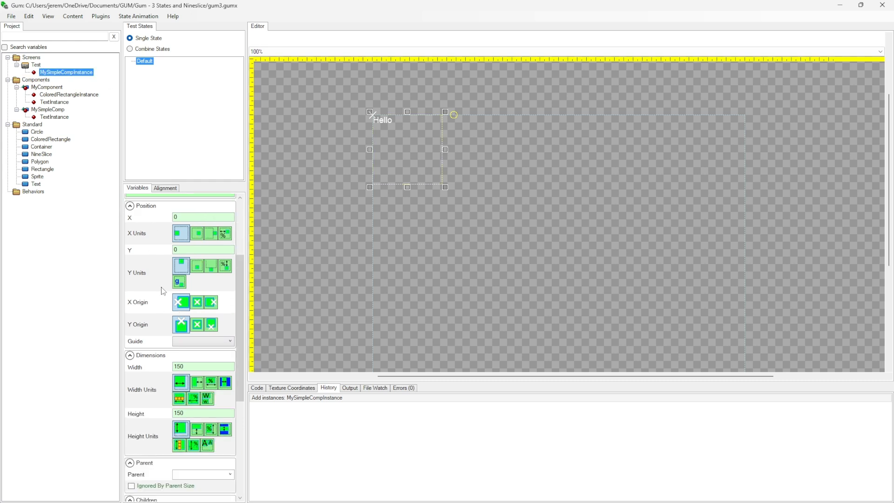
# Expose the Text variable of the TextInstance in MySimpleComp under the variable name Text
pyautogui.scroll(-9, 186, 346)
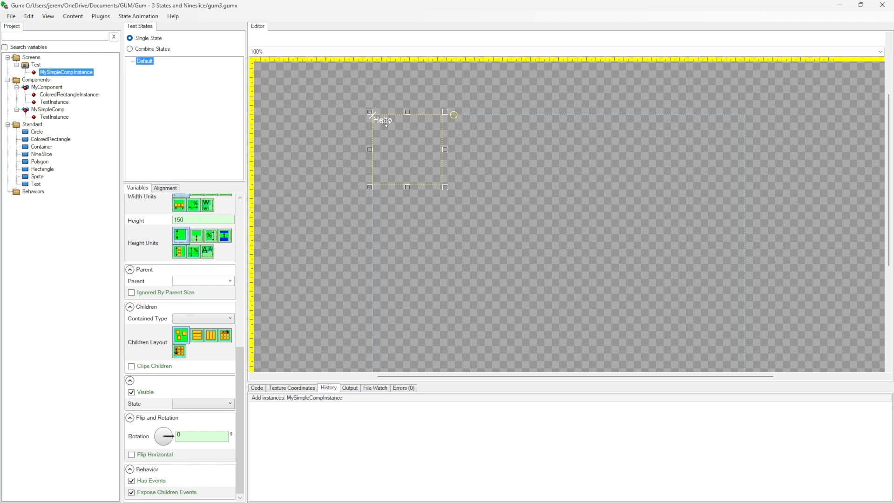
pyautogui.click(76, 73)
pyautogui.click(46, 111)
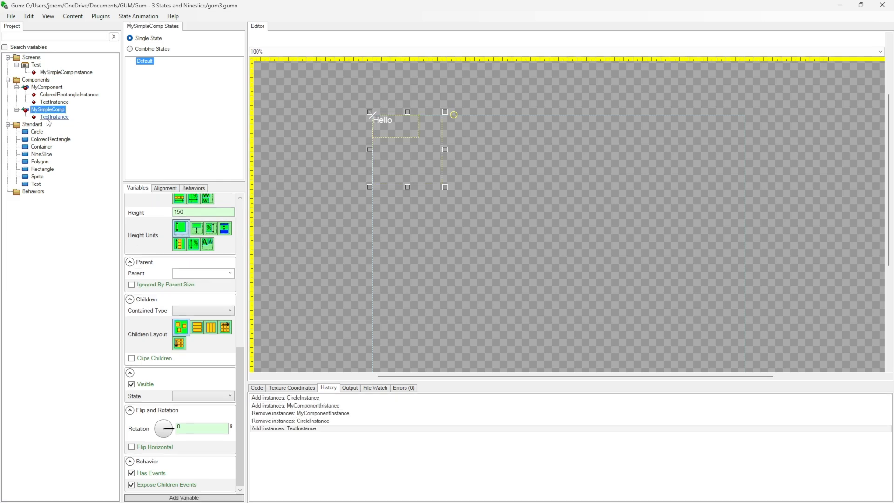
pyautogui.click(48, 117)
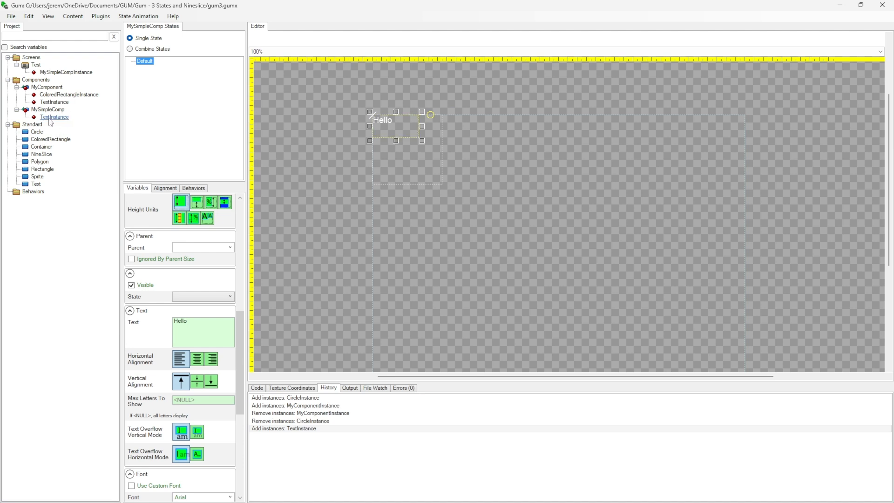
pyautogui.click(62, 119)
pyautogui.rightClick(145, 323)
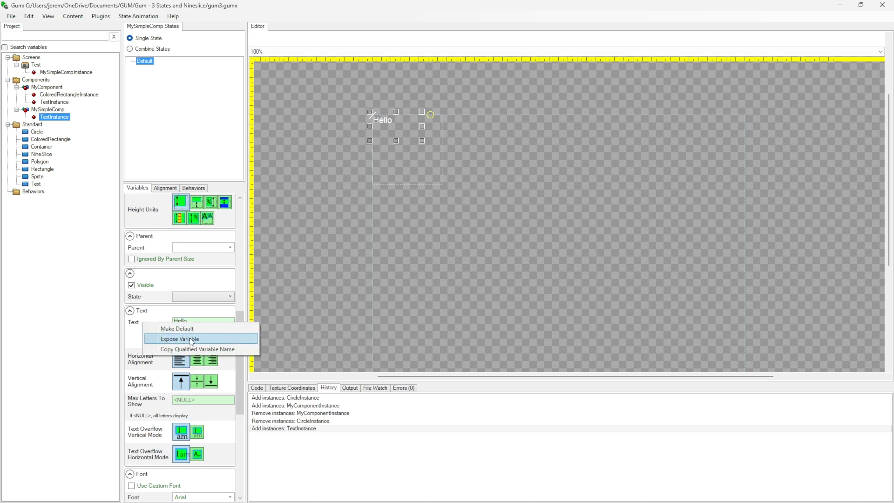
pyautogui.click(203, 339)
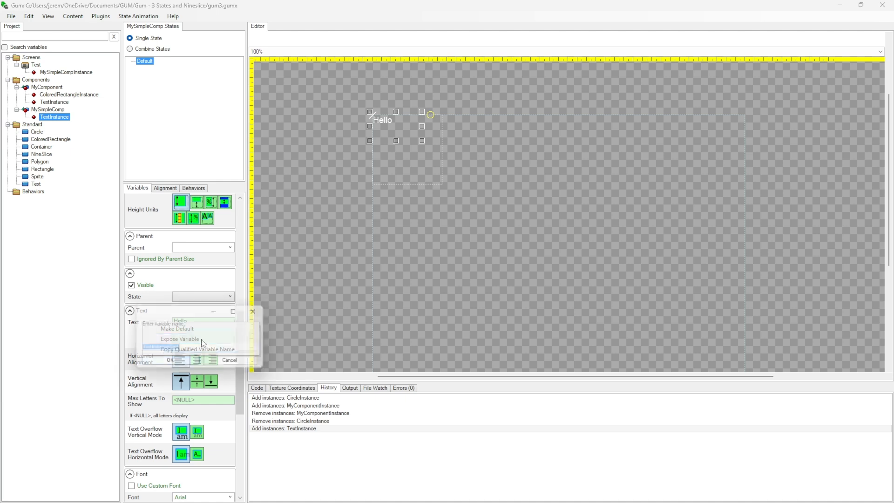
pyautogui.write('Text')
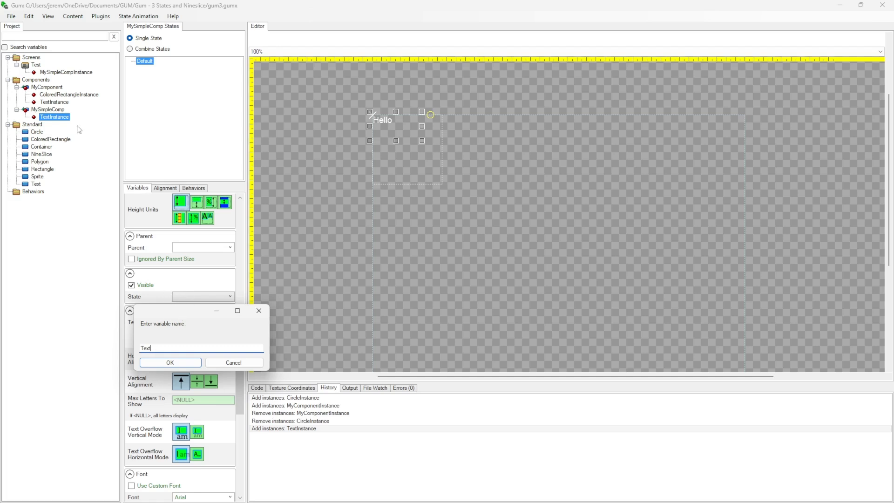
pyautogui.click(174, 363)
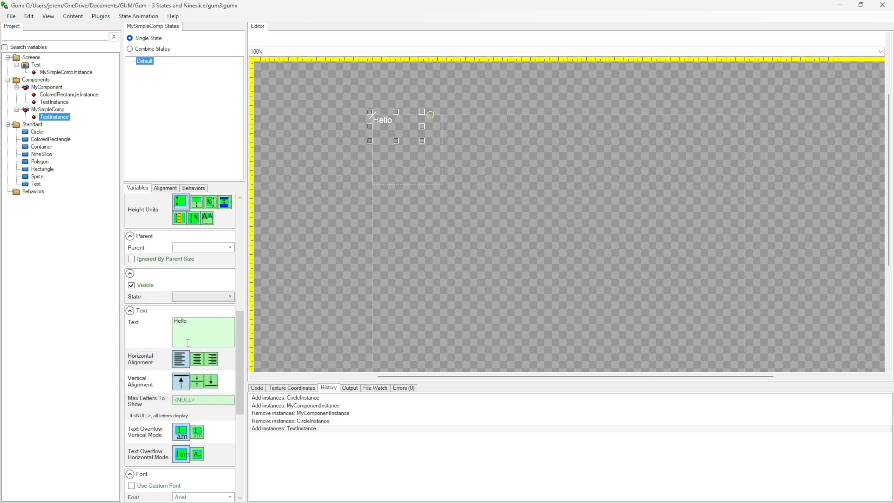
# Check the exposed Text variable on MySimpleComp and set it to Goodbye on MySimpleCompInstance in the Test screen
pyautogui.scroll(-4, 161, 343)
pyautogui.scroll(-1, 158, 339)
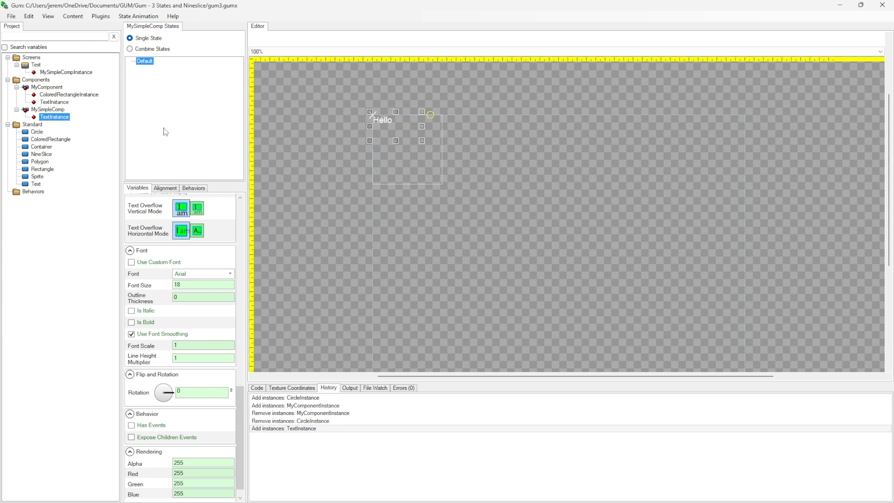
pyautogui.click(48, 110)
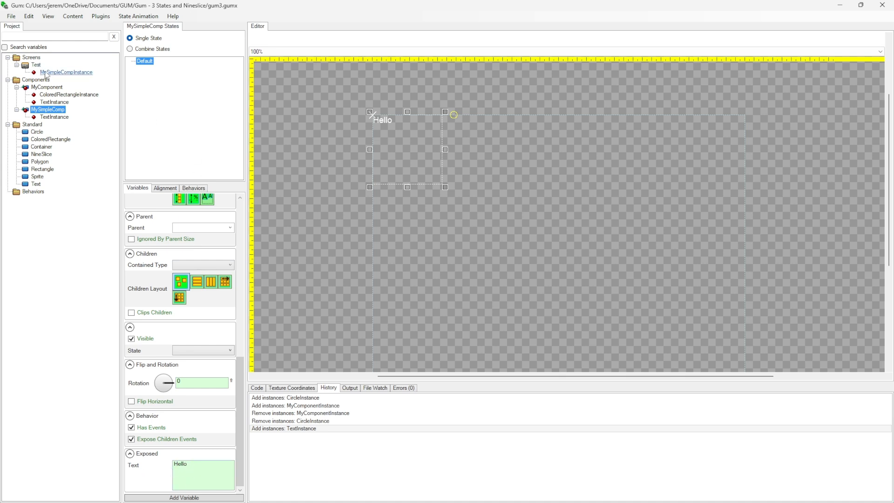
pyautogui.click(62, 73)
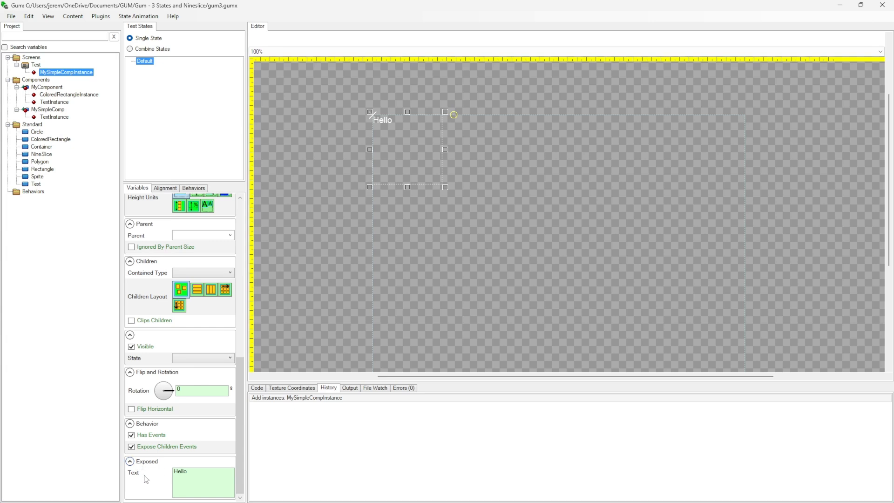
pyautogui.moveTo(196, 473); pyautogui.dragTo(123, 457)
pyautogui.write('Goodbye')
pyautogui.click(199, 236)
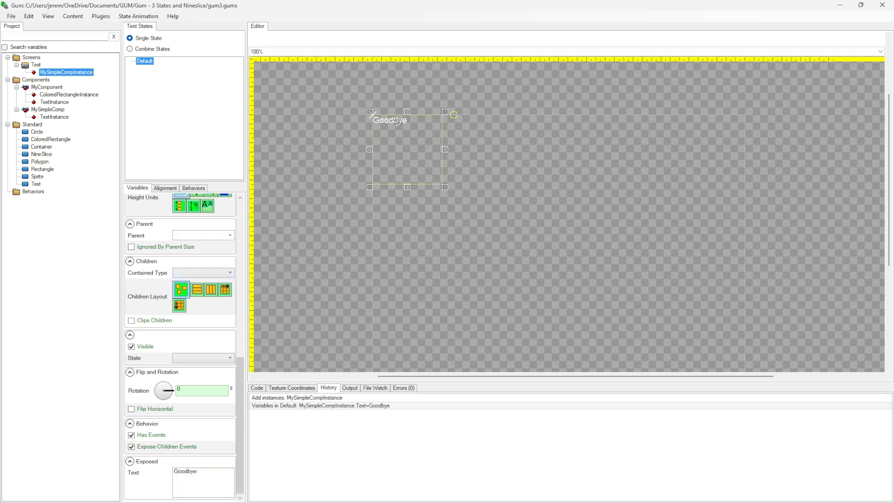
# Add a second MySimpleComp instance to the Test screen, move it to about X 166, Y 9, and compare both instances' Text values
pyautogui.moveTo(60, 109); pyautogui.dragTo(38, 70)
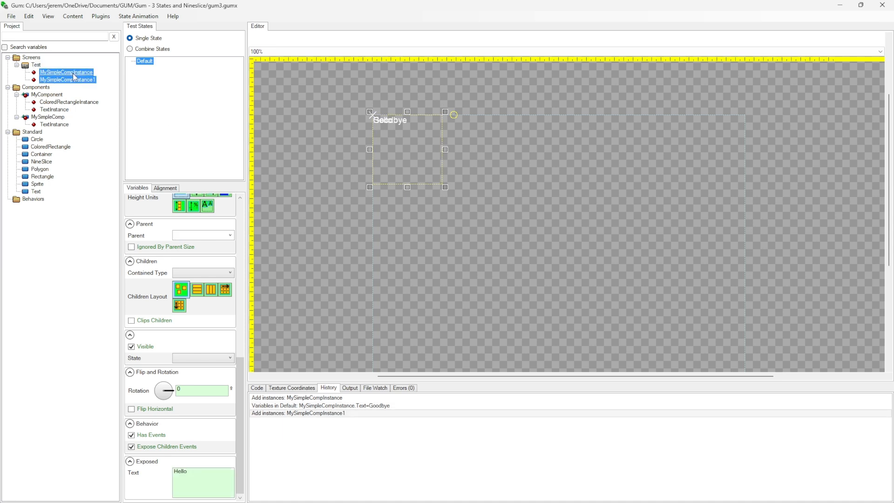
pyautogui.moveTo(393, 143); pyautogui.dragTo(470, 149)
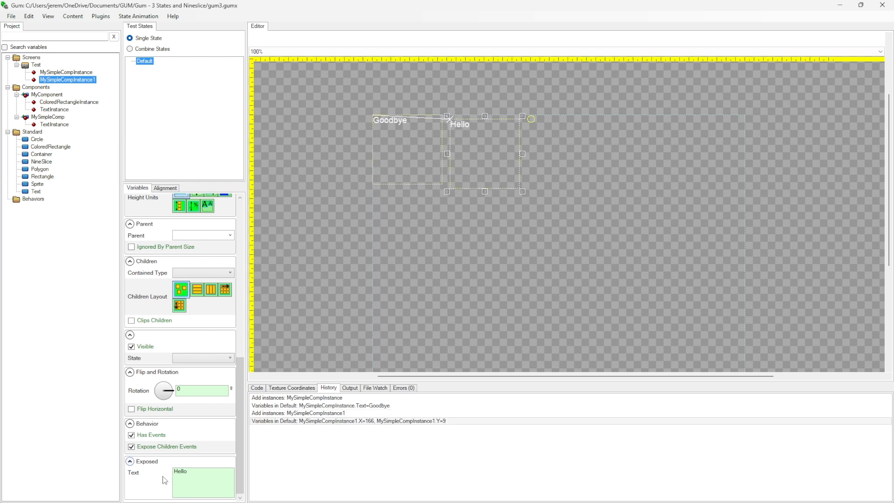
pyautogui.click(69, 72)
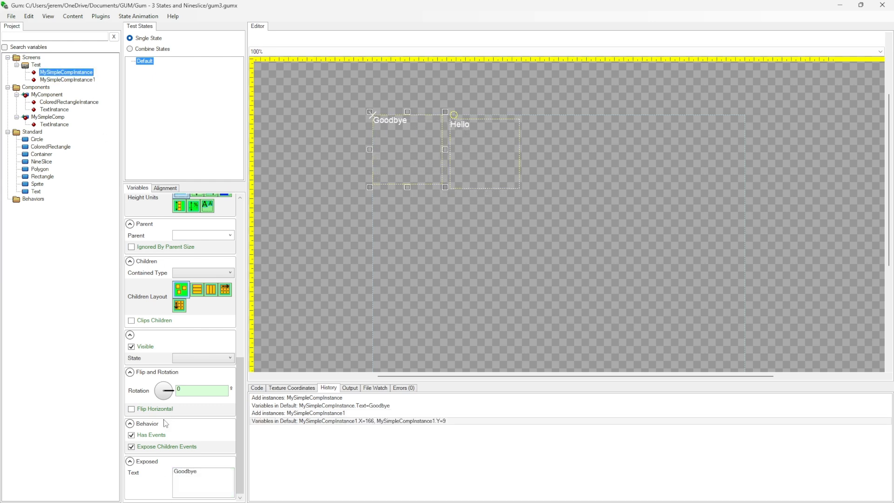
pyautogui.click(68, 80)
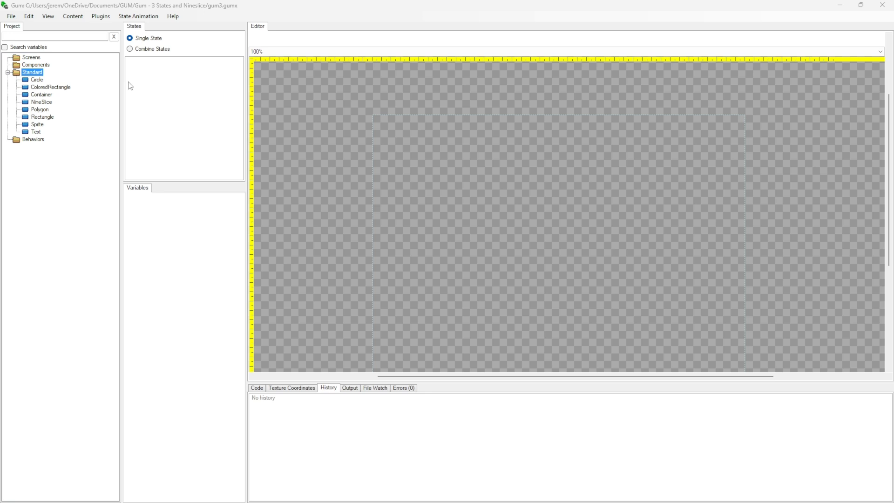
# Look through the variables of the Circle standard element
pyautogui.click(37, 79)
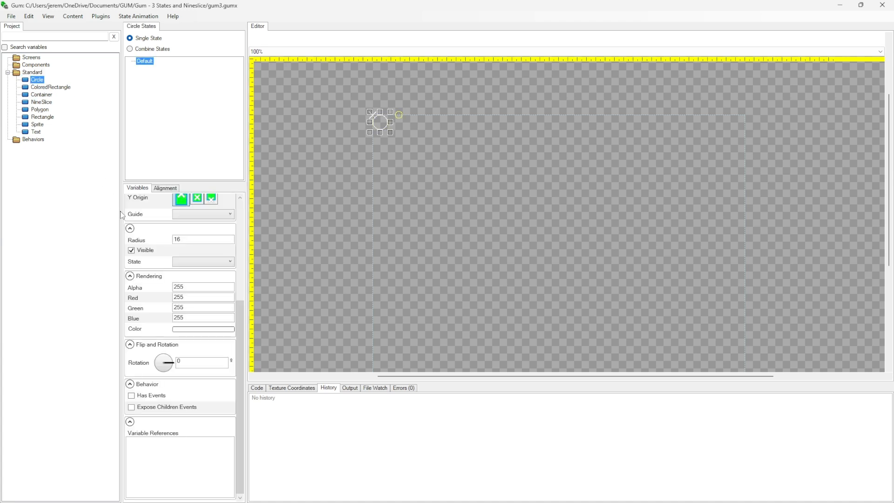
pyautogui.scroll(1, 252, 298)
pyautogui.scroll(1, 252, 298)
pyautogui.scroll(5, 238, 329)
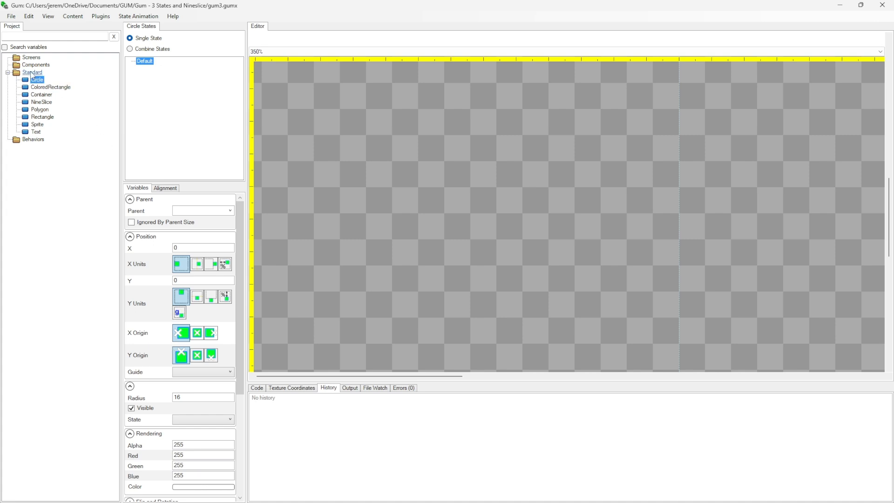
# Create a component named MyComp and add a ColoredRectangle instance to it
pyautogui.rightClick(47, 65)
pyautogui.click(67, 69)
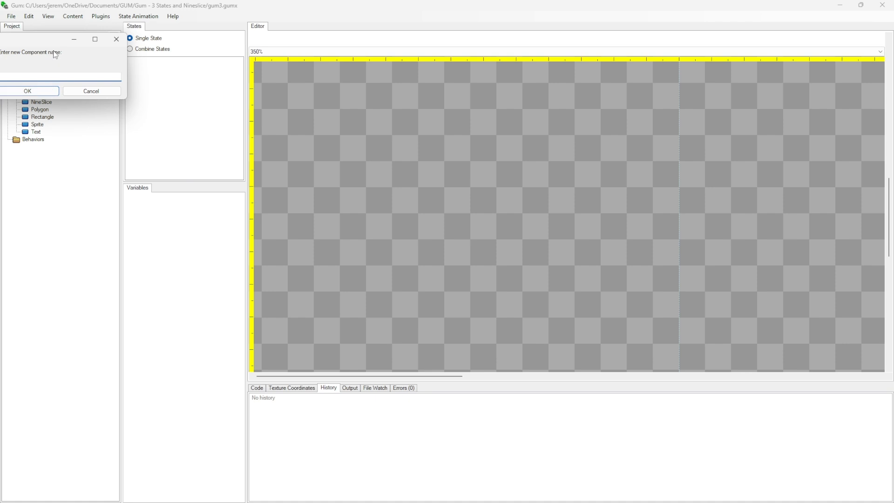
pyautogui.moveTo(55, 41); pyautogui.dragTo(150, 56)
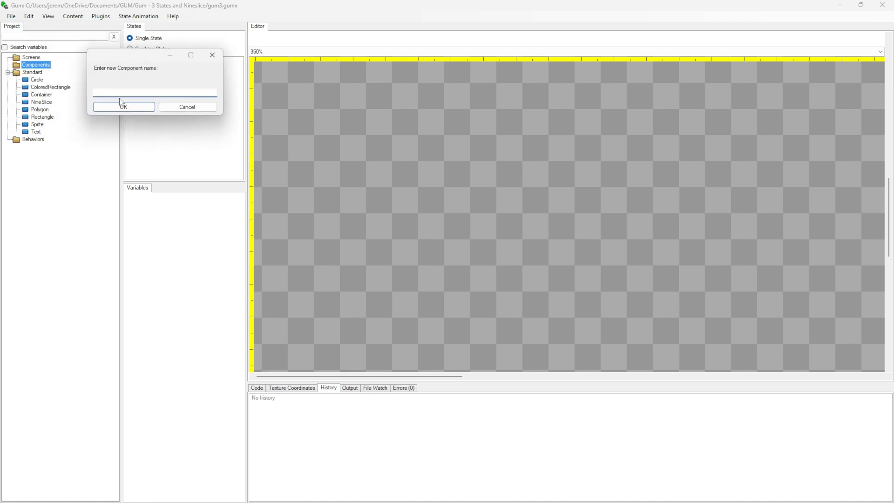
pyautogui.write('MyComp')
pyautogui.click(122, 107)
pyautogui.moveTo(57, 95); pyautogui.dragTo(47, 74)
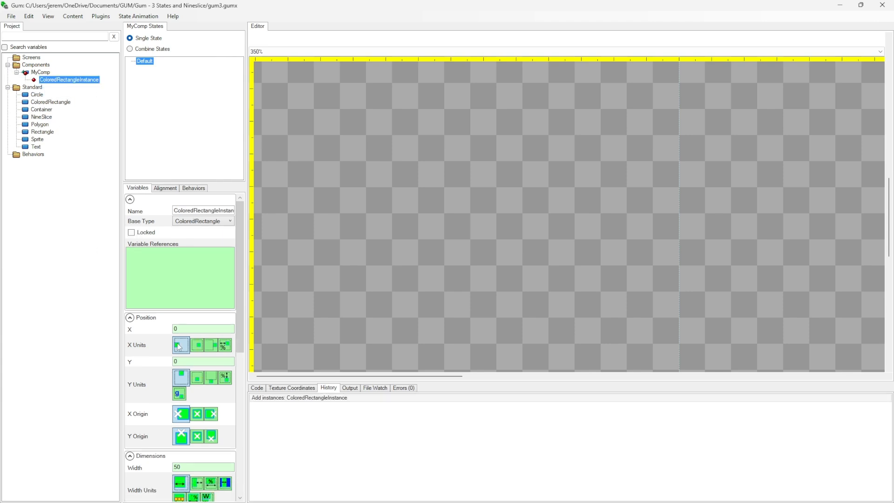
# Set the ColoredRectangle instance's X to 15 and its Y to 50
pyautogui.moveTo(132, 331); pyautogui.dragTo(136, 331)
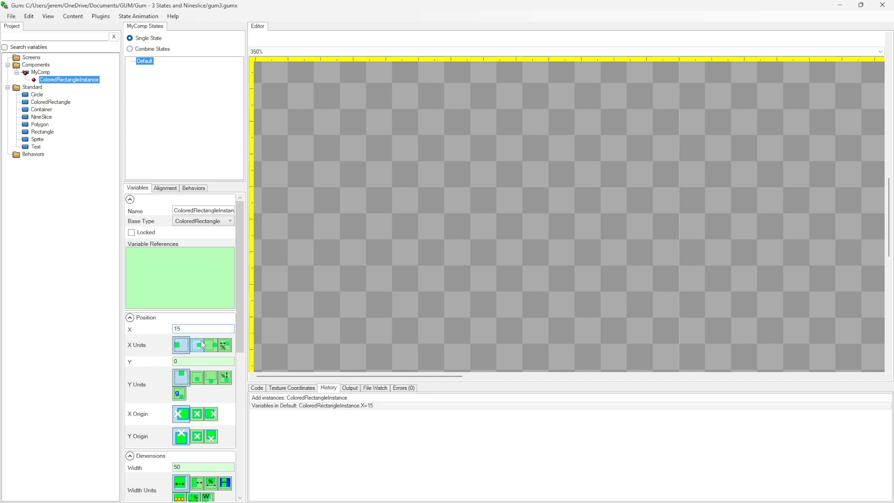
pyautogui.scroll(-8, 565, 210)
pyautogui.scroll(5, 559, 231)
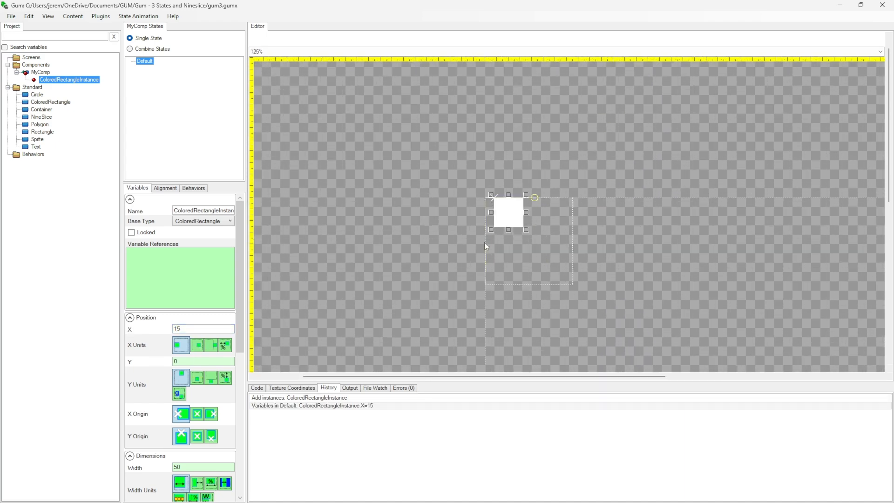
pyautogui.moveTo(185, 362); pyautogui.dragTo(98, 364)
pyautogui.write('50')
pyautogui.press('Return')
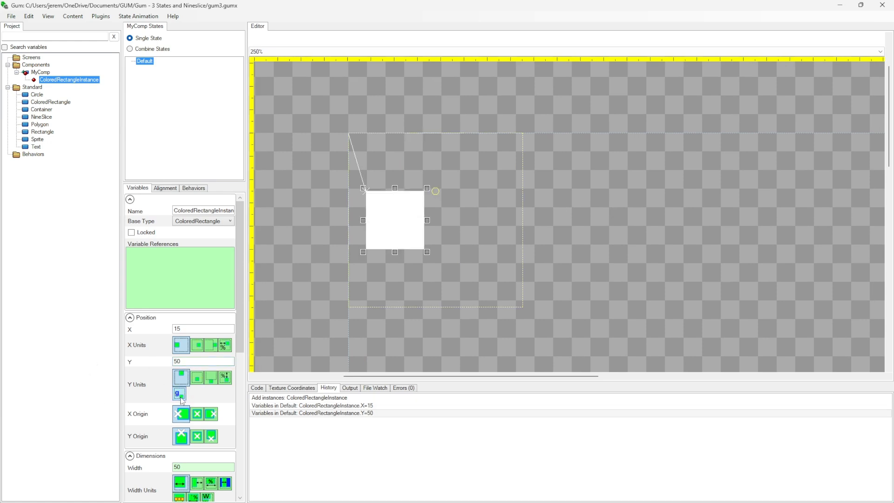
# Set the rectangle's X Origin to Center and Width Units to RelativeToContainer, and move it to about X 93, Y 32
pyautogui.click(198, 415)
pyautogui.scroll(-5, 154, 405)
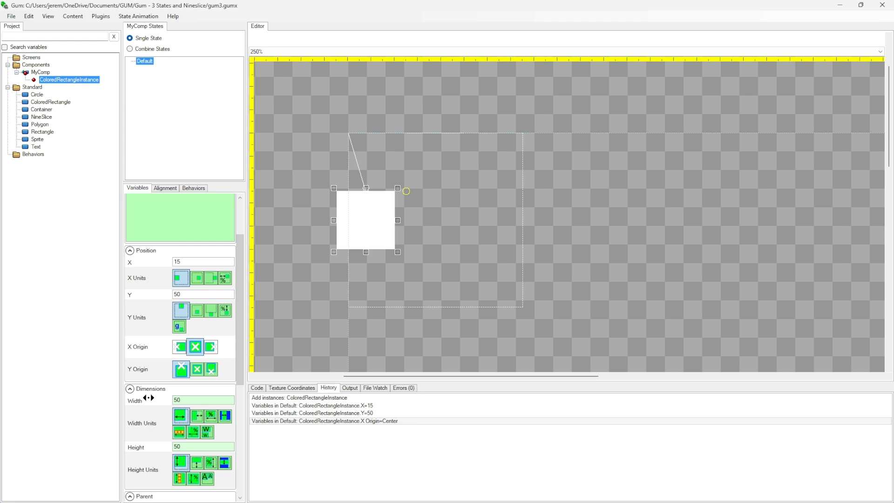
pyautogui.click(197, 259)
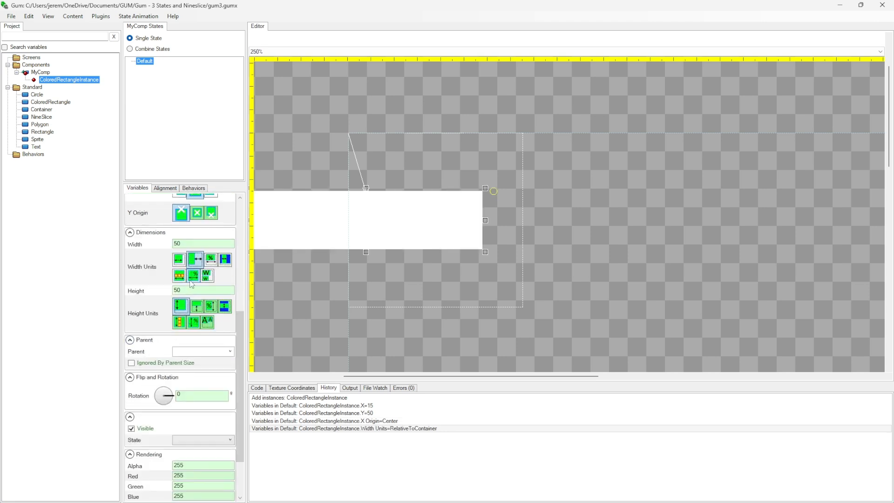
pyautogui.moveTo(380, 217); pyautogui.dragTo(471, 197)
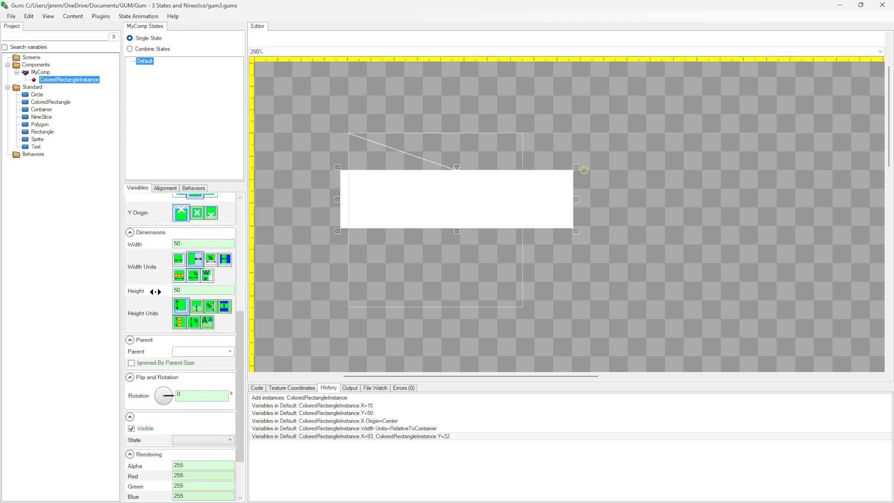
pyautogui.scroll(-3, 188, 445)
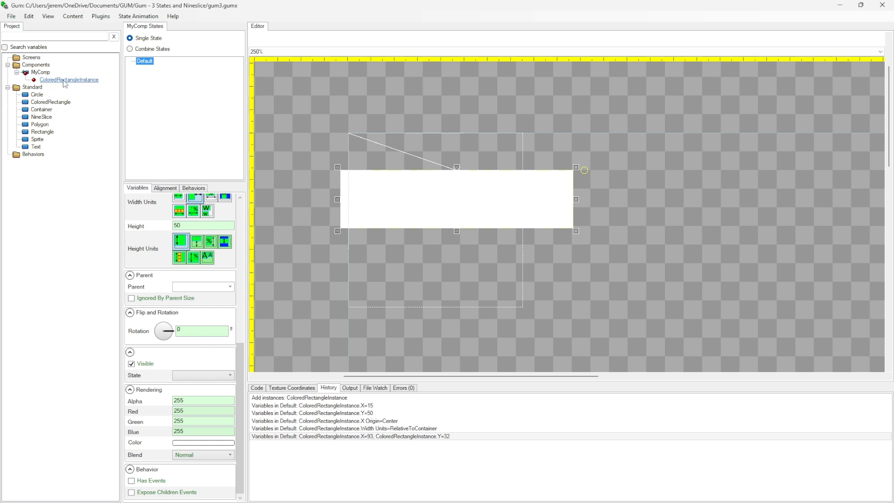
# Delete the ColoredRectangle instance and the MyComp component
pyautogui.press('Delete')
pyautogui.click(181, 198)
pyautogui.click(44, 73)
pyautogui.press('Delete')
pyautogui.click(60, 122)
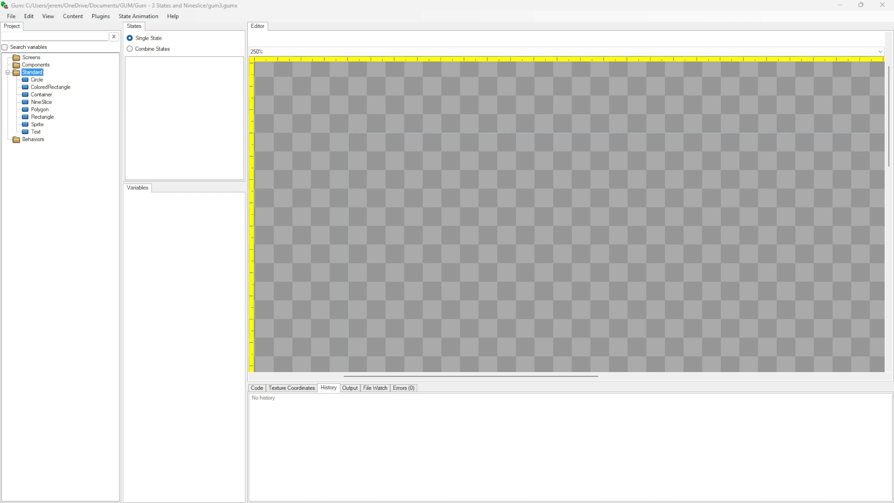
# Create a component named ExampleComponent and add a ColoredRectangle instance to it
pyautogui.click(48, 66)
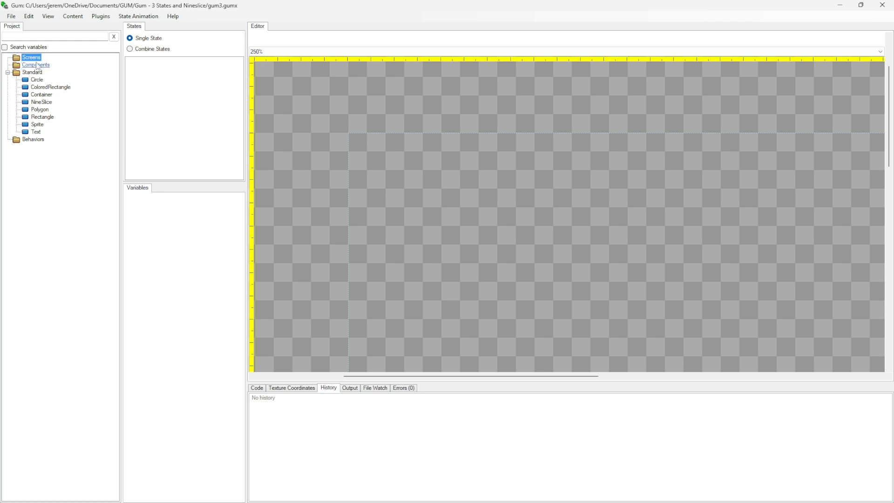
pyautogui.click(40, 59)
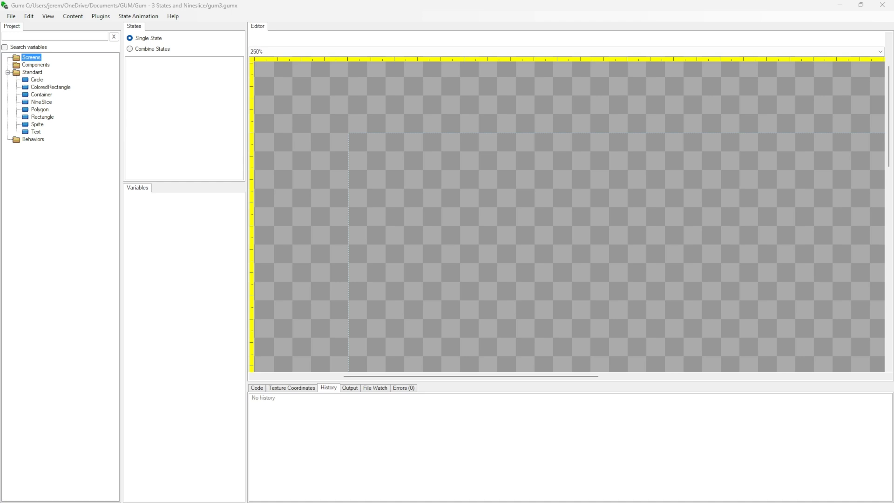
pyautogui.rightClick(28, 58)
pyautogui.rightClick(29, 64)
pyautogui.click(46, 73)
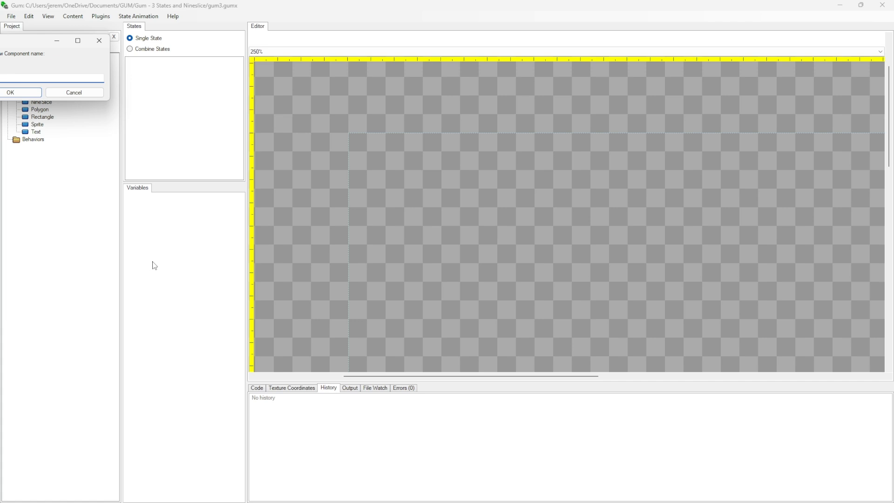
pyautogui.write('Component')
pyautogui.moveTo(30, 40); pyautogui.dragTo(69, 44)
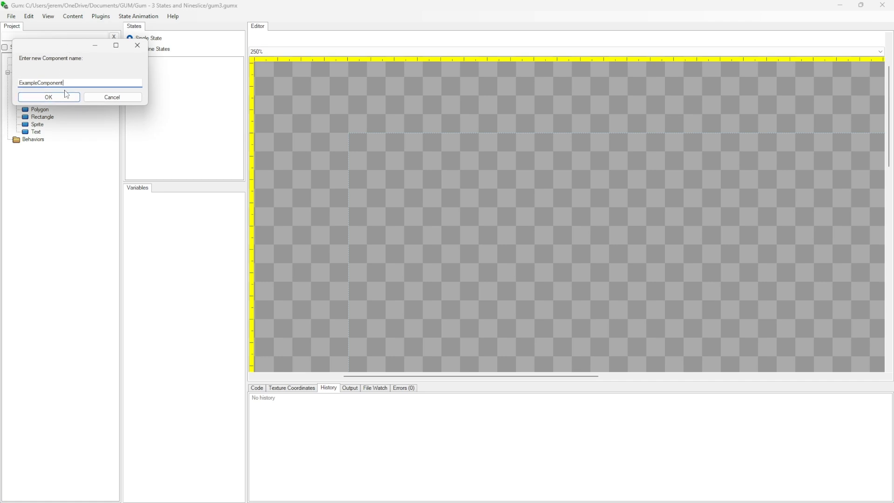
pyautogui.click(52, 99)
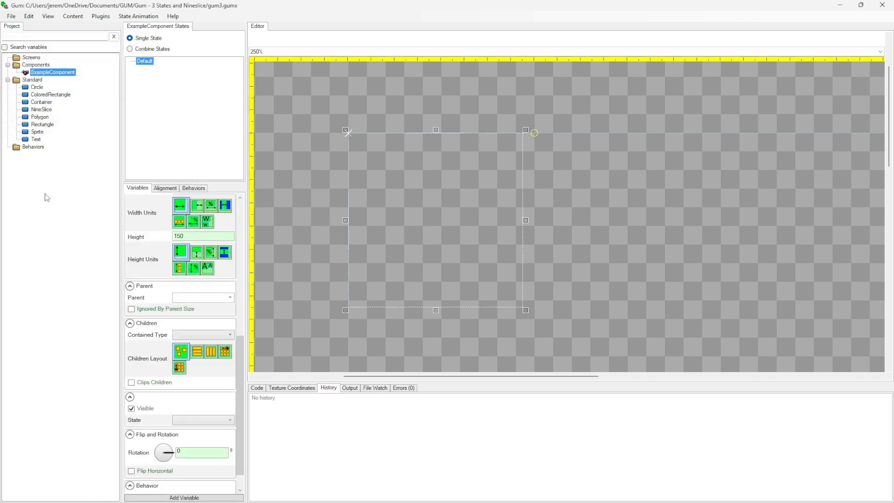
pyautogui.moveTo(55, 95); pyautogui.dragTo(55, 73)
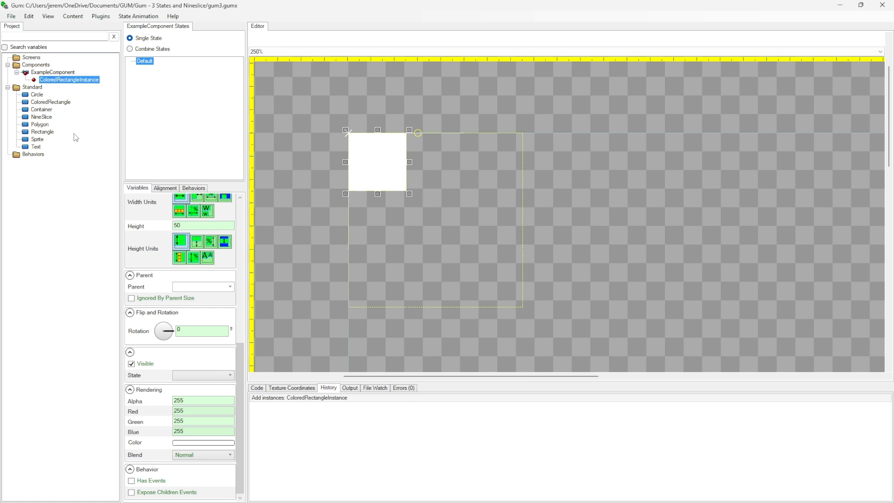
# Add a state category named QuickStyles to ExampleComponent
pyautogui.rightClick(147, 61)
pyautogui.click(172, 68)
pyautogui.moveTo(162, 41); pyautogui.dragTo(166, 97)
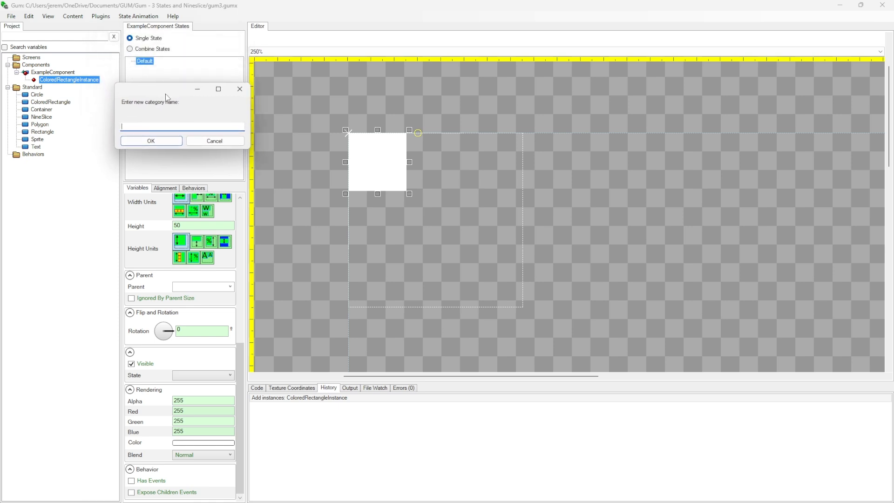
pyautogui.write('QuickStyles')
pyautogui.click(160, 142)
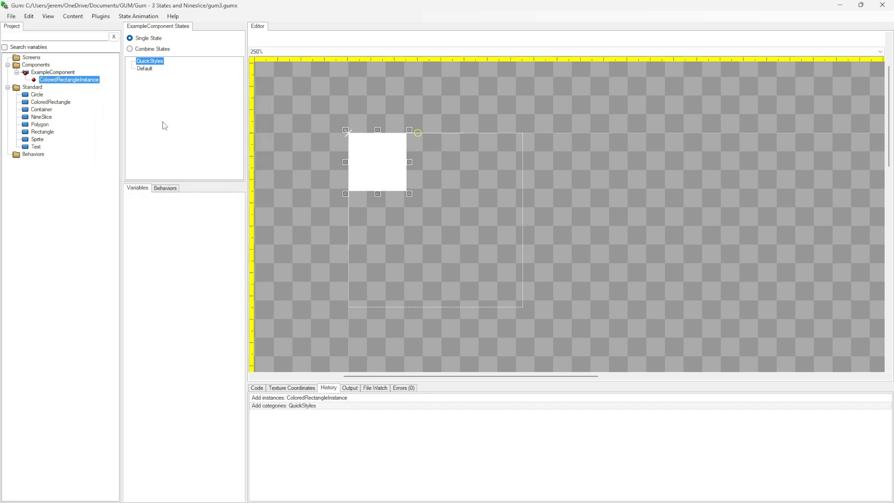
# Add two states named Big and Small to the QuickStyles category
pyautogui.rightClick(155, 62)
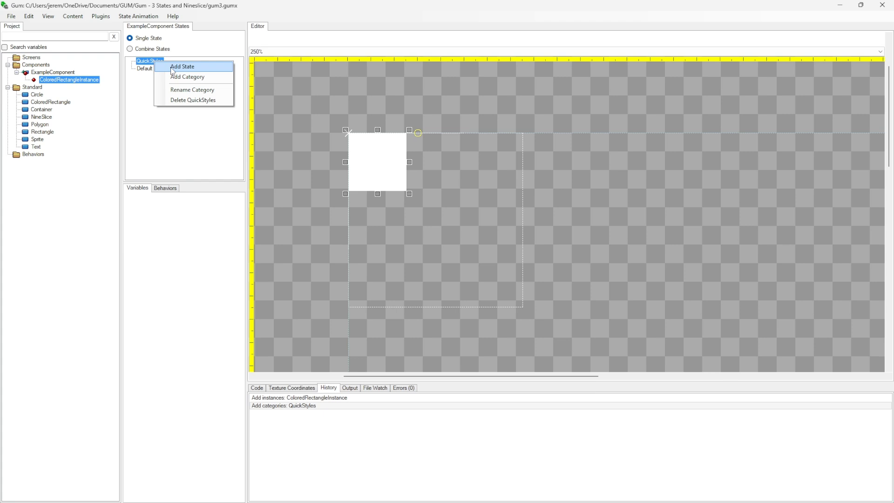
pyautogui.click(172, 69)
pyautogui.write('Big')
pyautogui.click(144, 91)
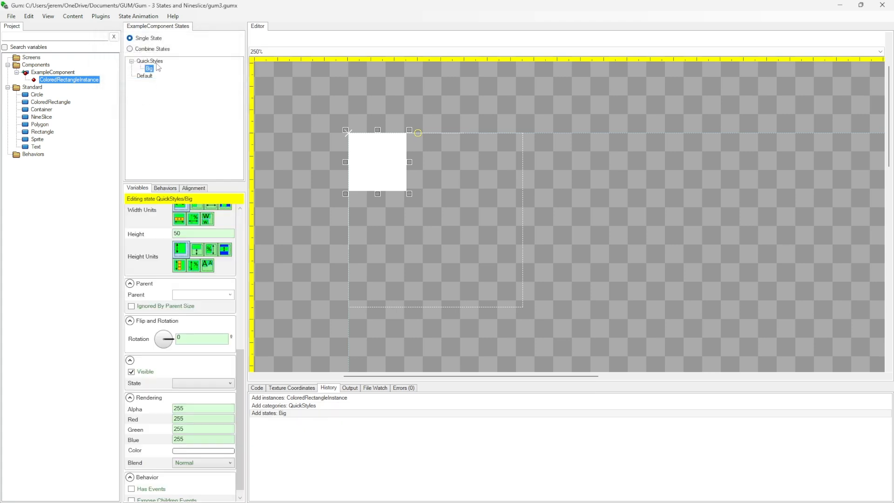
pyautogui.rightClick(146, 62)
pyautogui.click(172, 69)
pyautogui.write('SMall')
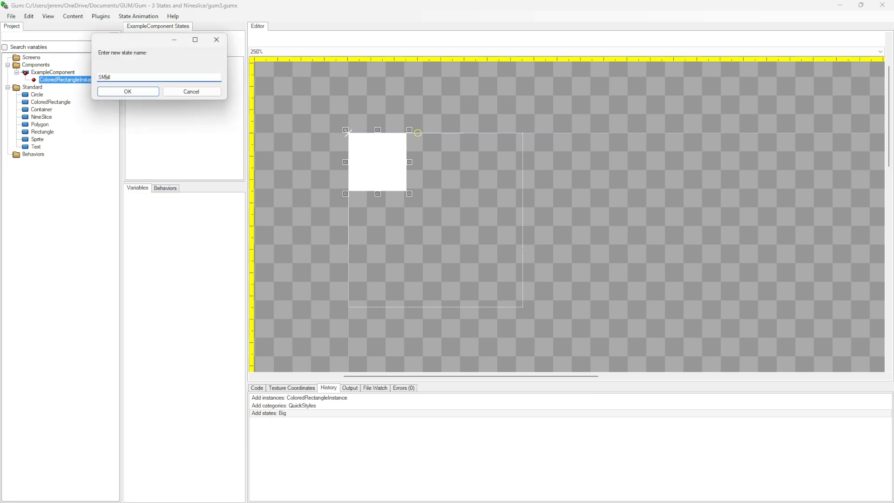
pyautogui.press('BackSpace')
pyautogui.write('mall')
pyautogui.click(149, 92)
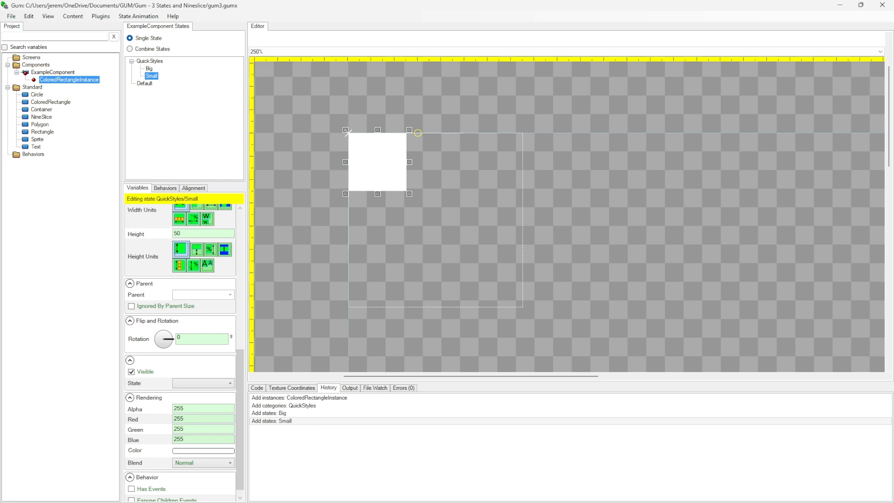
# In the Big state, enlarge the ColoredRectangle instance to about 132 wide and 137 high
pyautogui.click(147, 84)
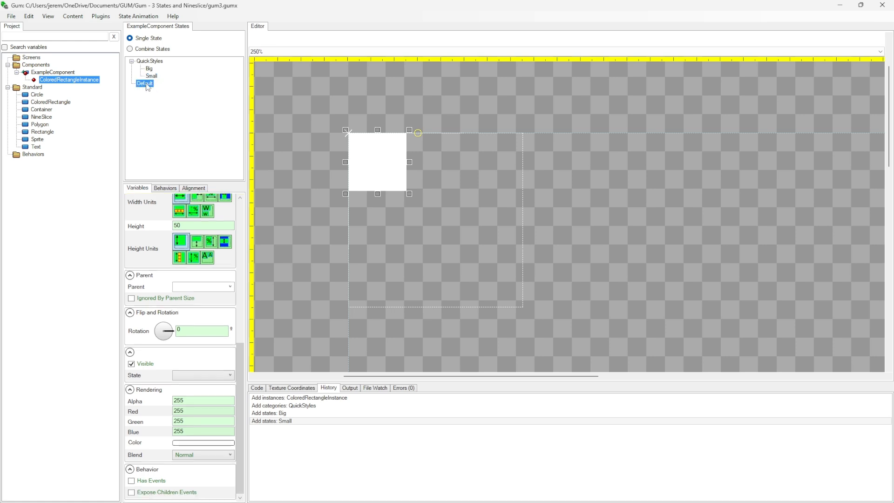
pyautogui.scroll(12, 177, 310)
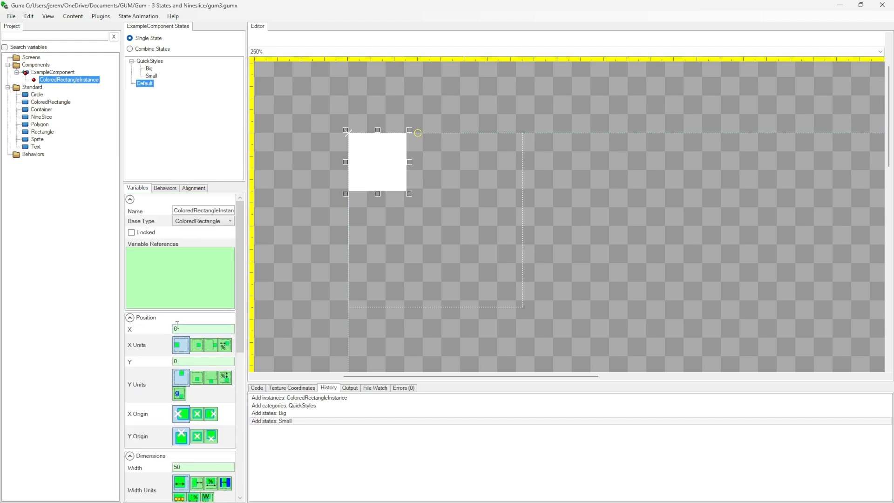
pyautogui.click(149, 69)
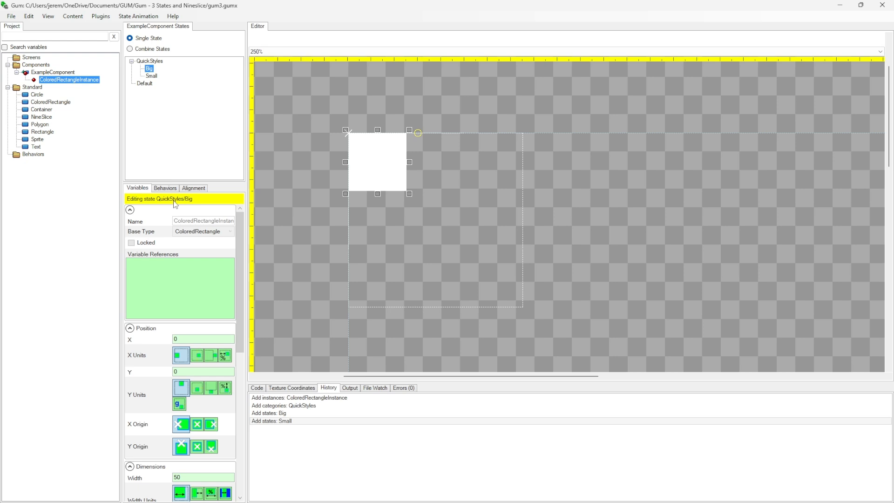
pyautogui.click(151, 77)
pyautogui.click(149, 69)
pyautogui.click(61, 81)
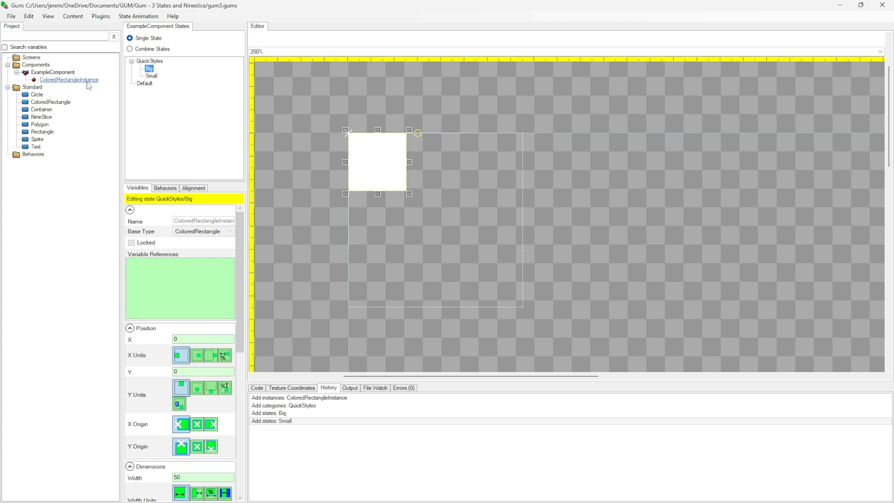
pyautogui.moveTo(409, 194); pyautogui.dragTo(504, 296)
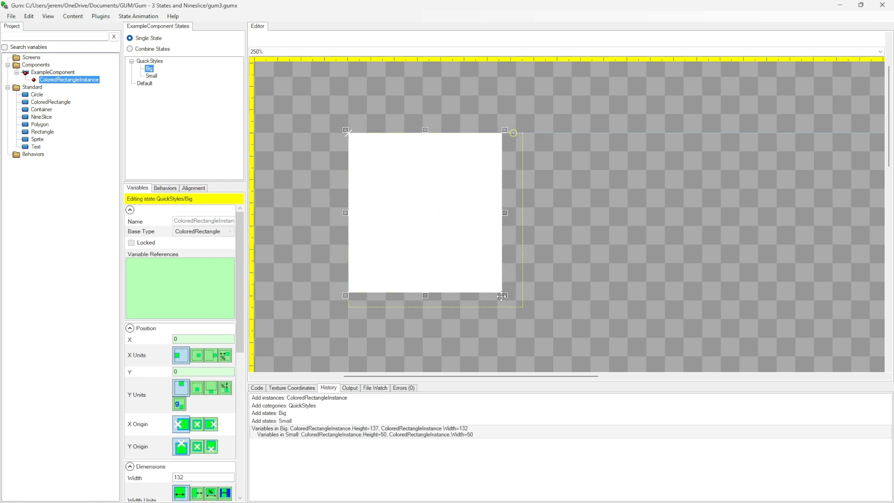
# Color the rectangle orange in the Big state, with Red 255, Green 189 and Blue 0
pyautogui.scroll(-6, 208, 397)
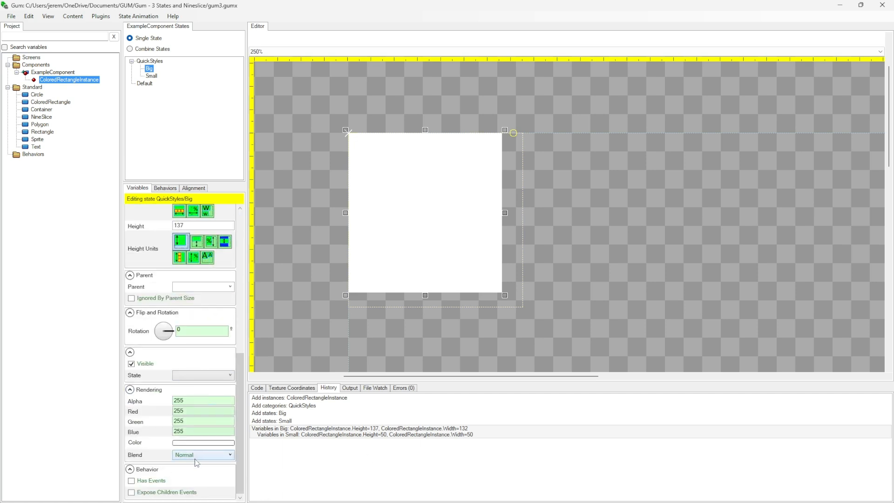
pyautogui.click(198, 443)
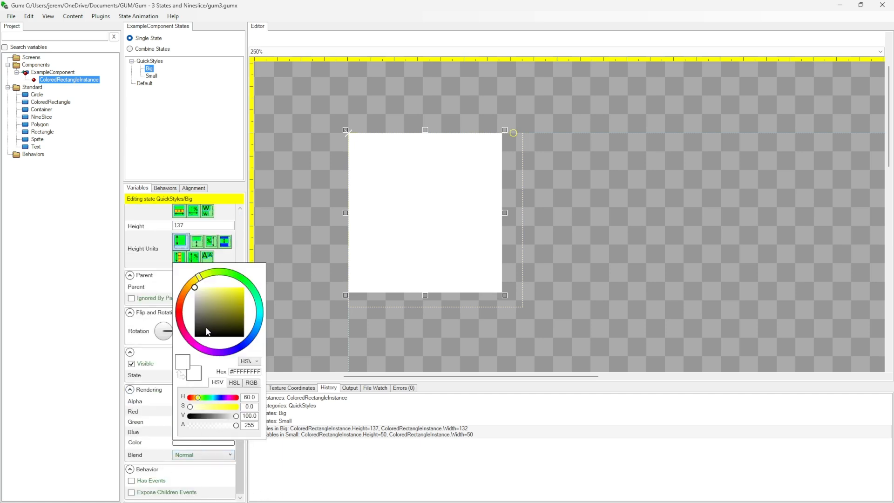
pyautogui.click(194, 287)
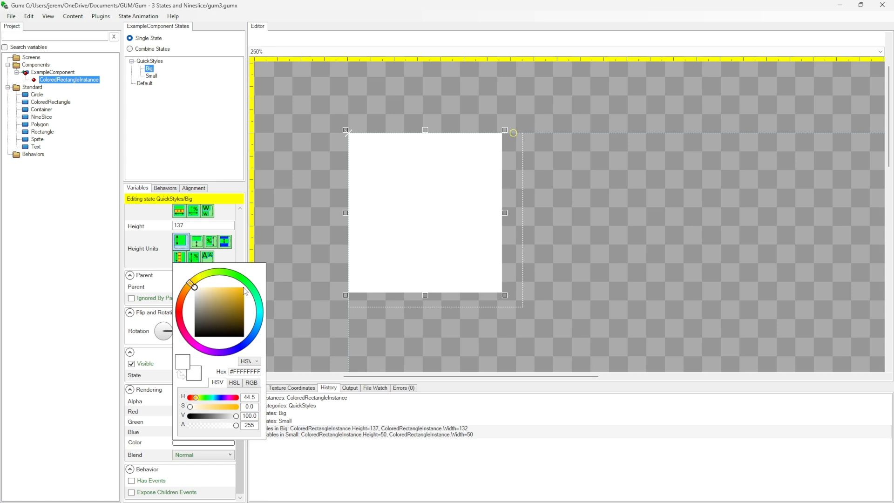
pyautogui.click(237, 289)
pyautogui.click(95, 314)
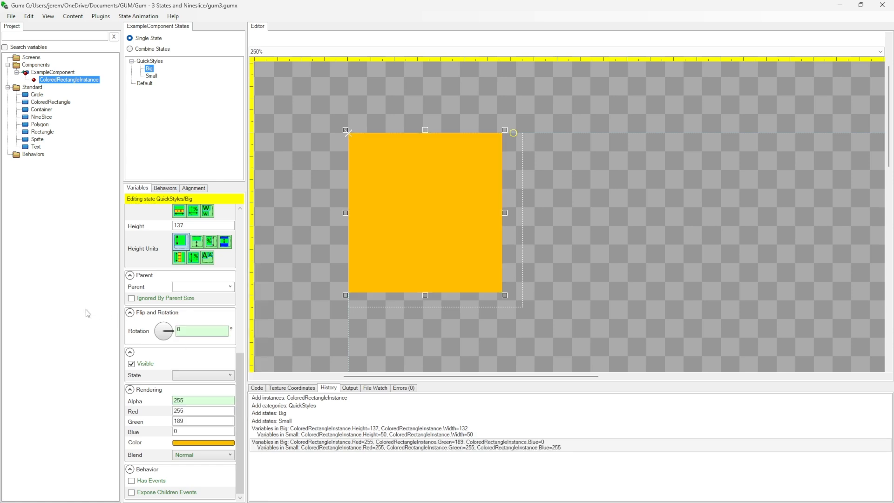
# In the Small state, shrink the ColoredRectangle instance to about 18 wide and 16 high
pyautogui.click(152, 76)
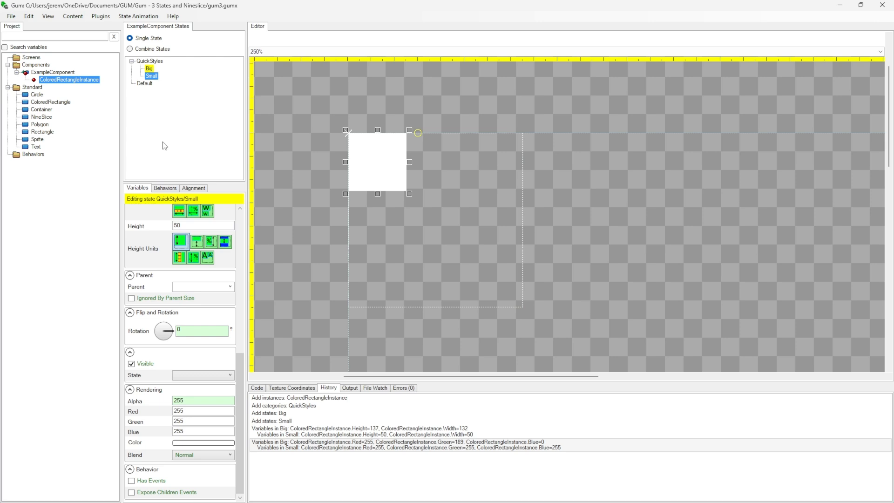
pyautogui.click(149, 69)
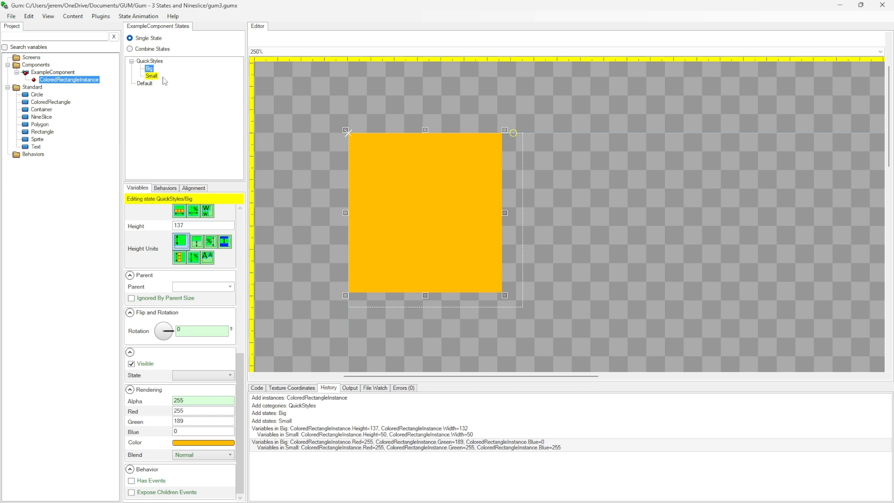
pyautogui.scroll(10, 162, 333)
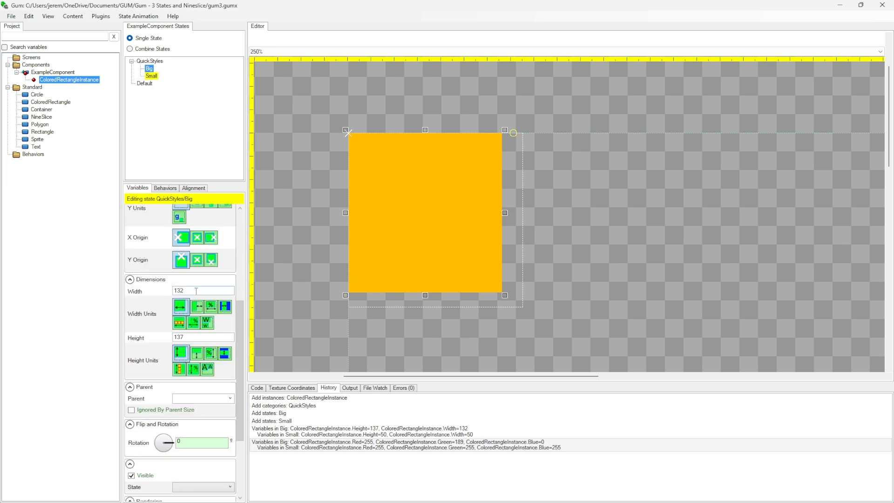
pyautogui.scroll(-4, 162, 334)
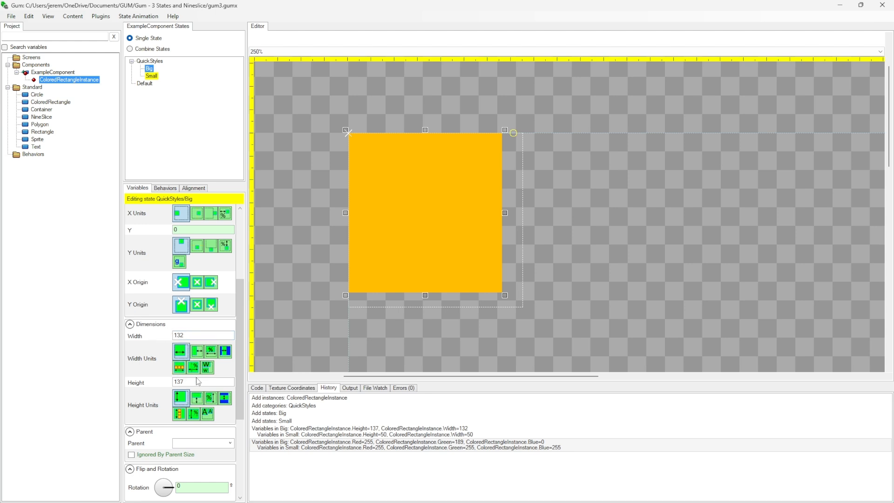
pyautogui.scroll(-4, 177, 378)
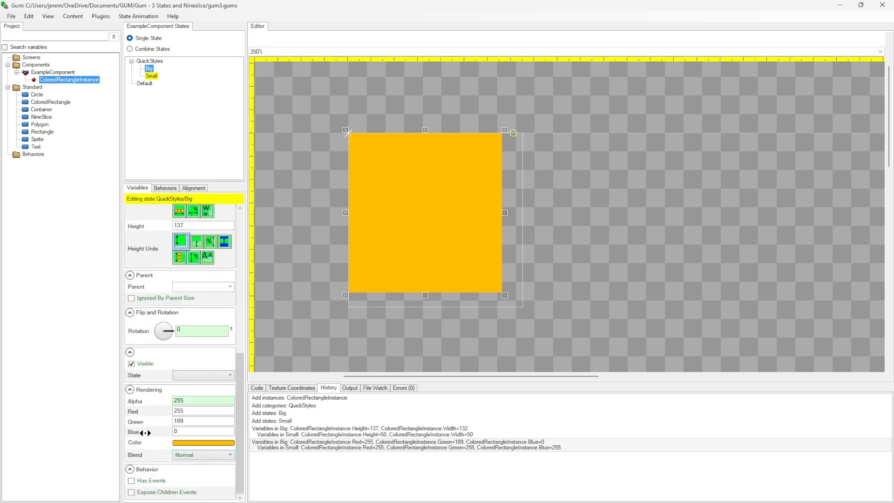
pyautogui.click(151, 76)
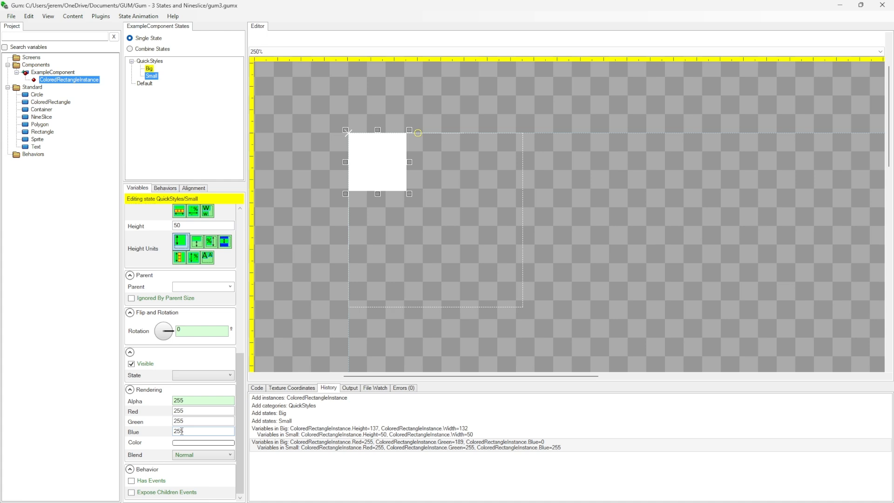
pyautogui.scroll(5, 185, 428)
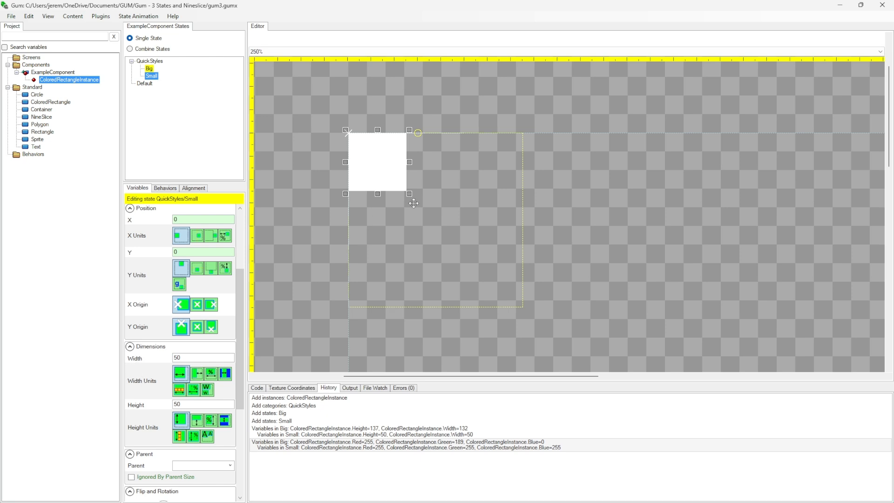
pyautogui.moveTo(409, 194); pyautogui.dragTo(372, 155)
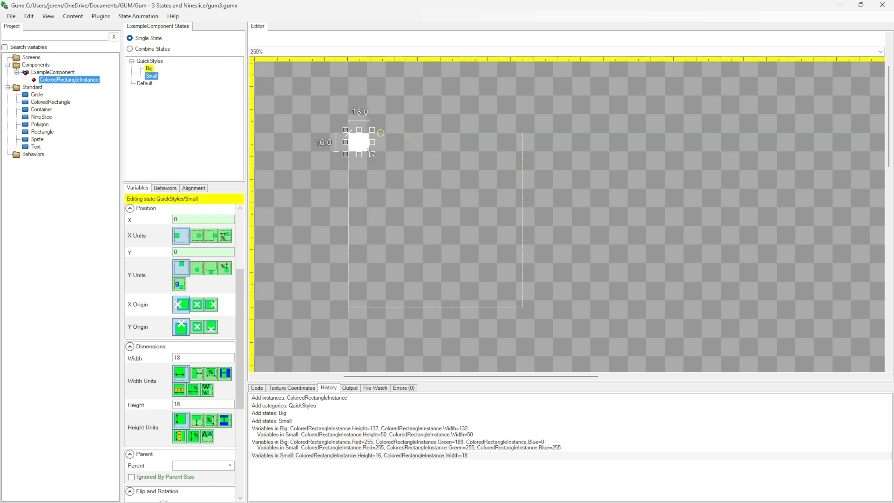
# Color the rectangle blue in the Small state, with Red 0, Green 12 and Blue 255
pyautogui.scroll(-4, 205, 387)
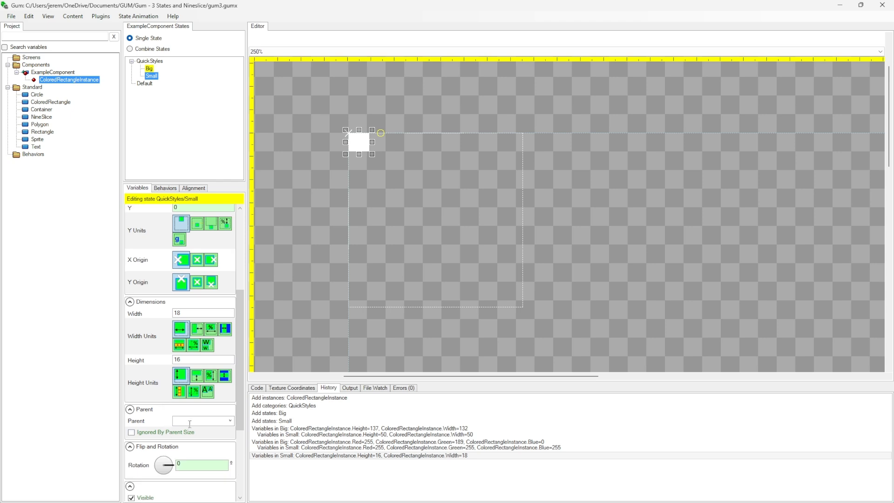
pyautogui.click(196, 443)
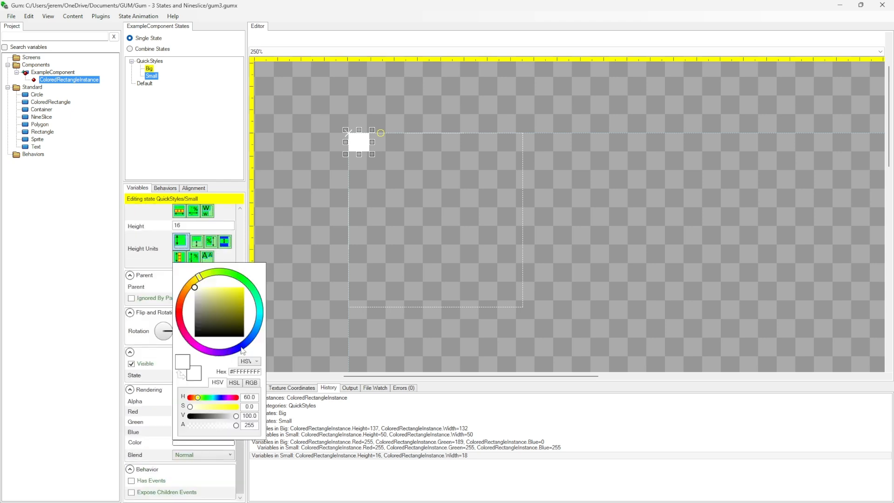
pyautogui.click(242, 347)
pyautogui.moveTo(240, 335); pyautogui.dragTo(243, 288)
pyautogui.click(54, 329)
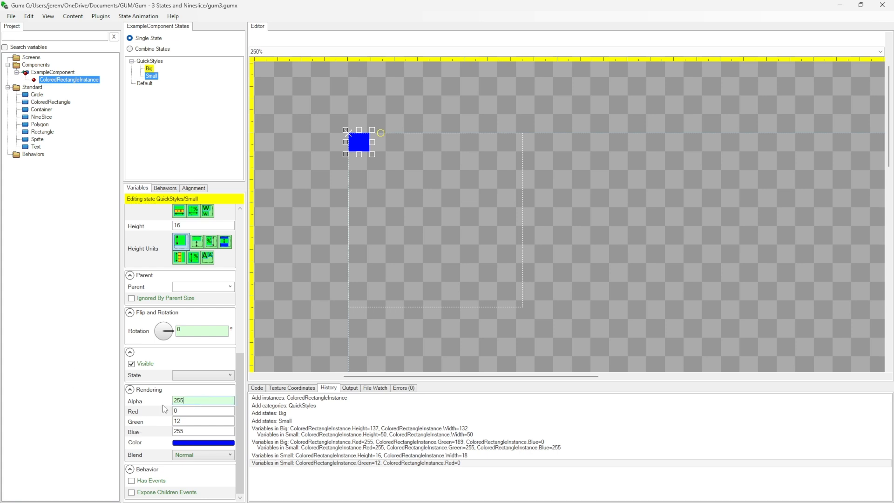
# Set the rectangle's Alpha to 100 in the Small state
pyautogui.moveTo(188, 401); pyautogui.dragTo(113, 401)
pyautogui.write('100')
pyautogui.press('Return')
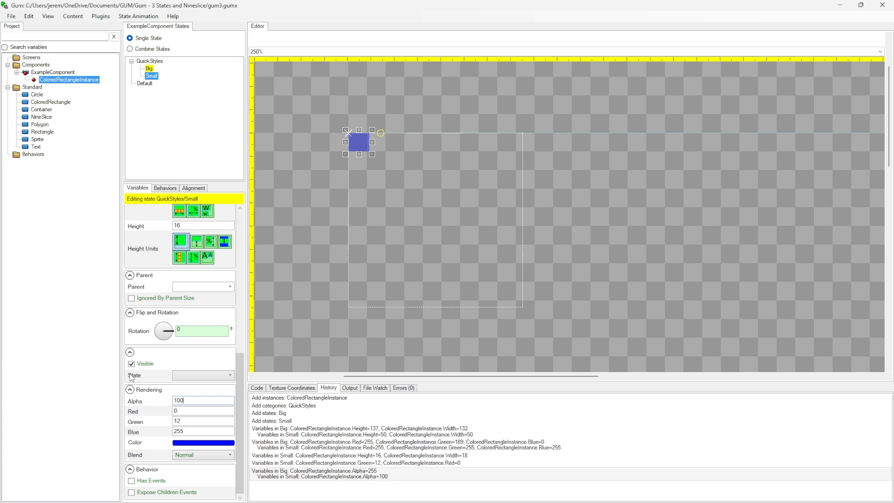
# Switch between the Big, Small and Default states to compare the rectangle's size, color and alpha
pyautogui.click(149, 68)
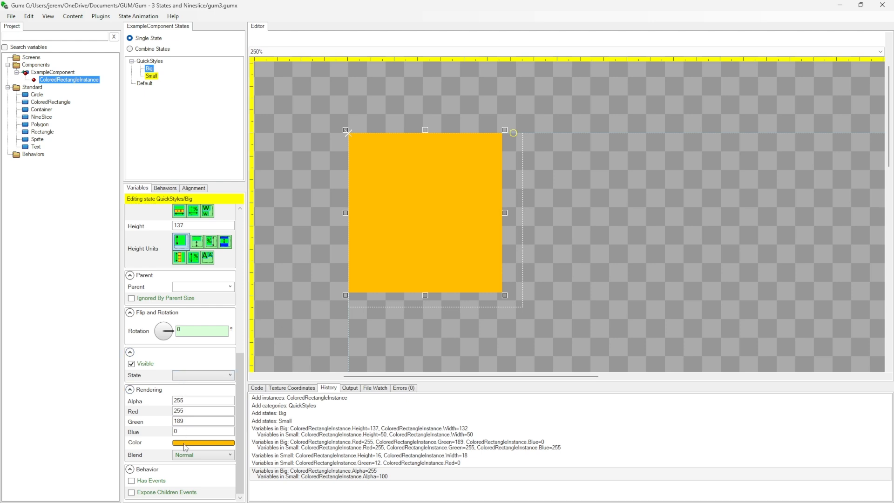
pyautogui.click(151, 76)
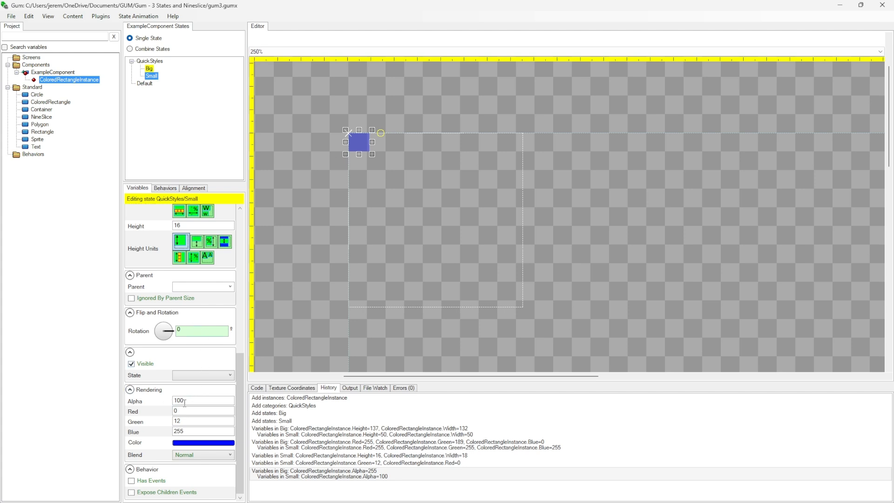
pyautogui.click(149, 69)
pyautogui.click(153, 76)
pyautogui.click(150, 69)
pyautogui.click(152, 77)
pyautogui.click(150, 69)
pyautogui.click(151, 76)
pyautogui.click(149, 70)
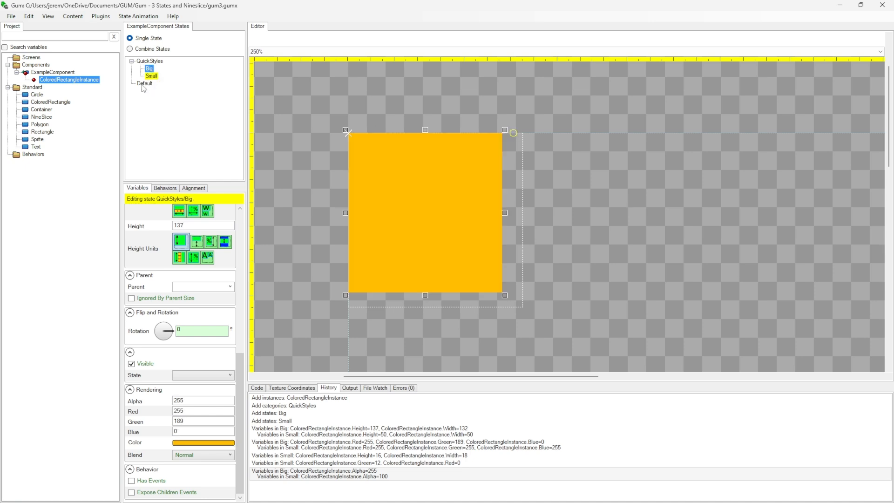
pyautogui.click(145, 84)
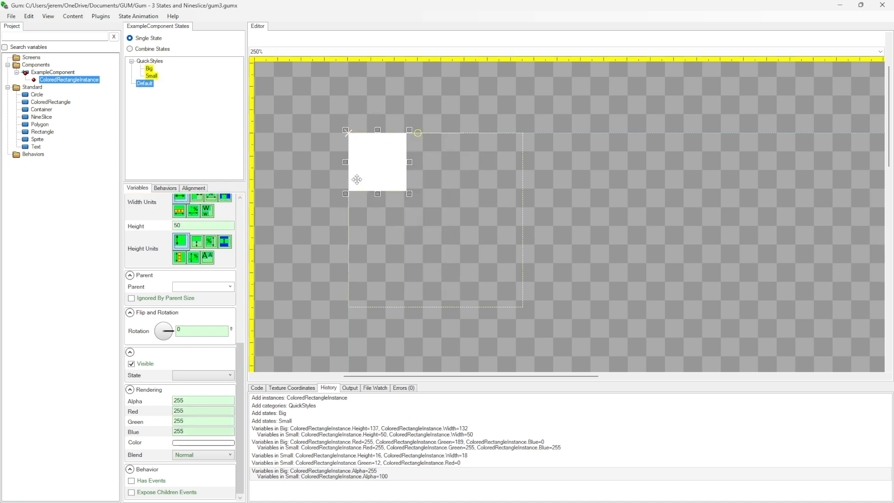
pyautogui.click(150, 69)
pyautogui.click(151, 76)
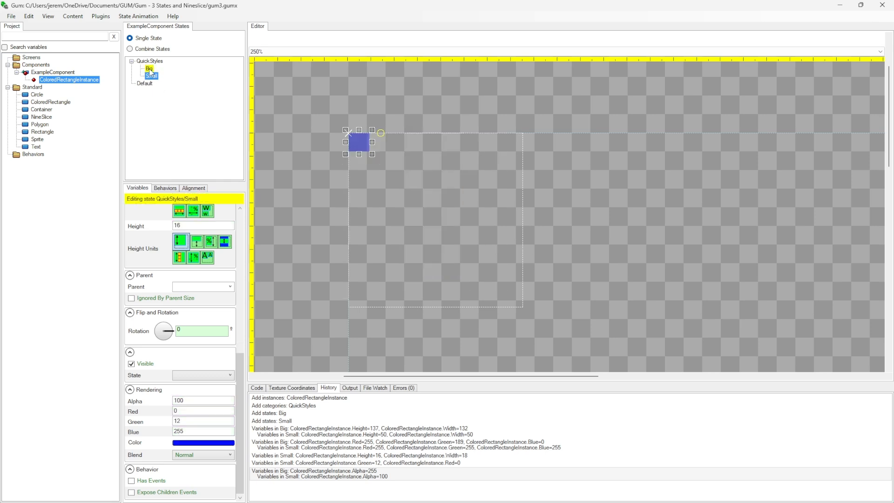
pyautogui.click(149, 69)
pyautogui.click(144, 83)
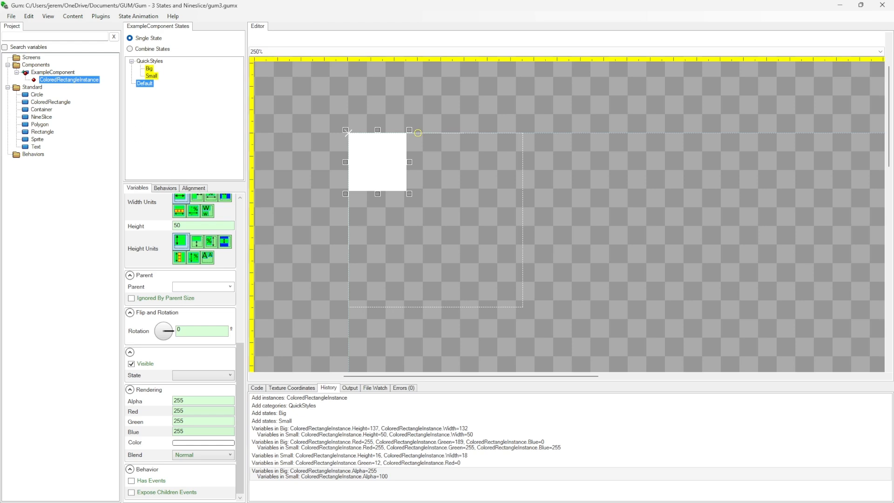
# Create a new screen named Example
pyautogui.rightClick(37, 58)
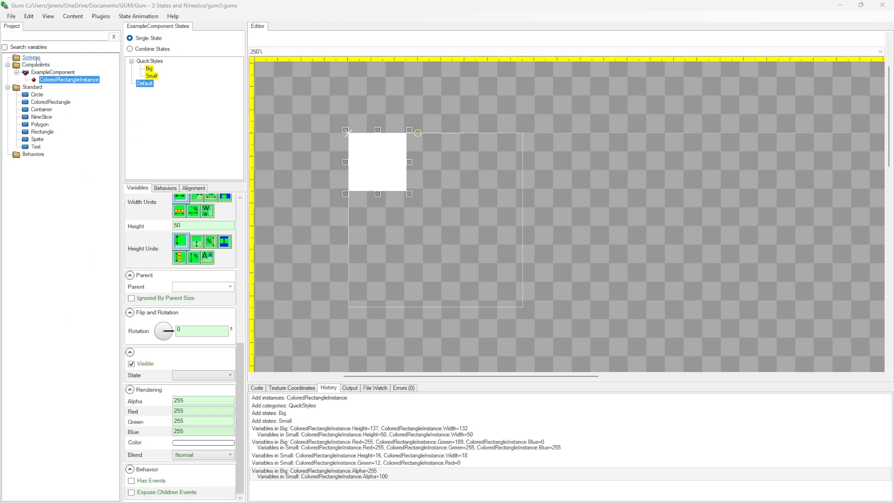
pyautogui.click(45, 66)
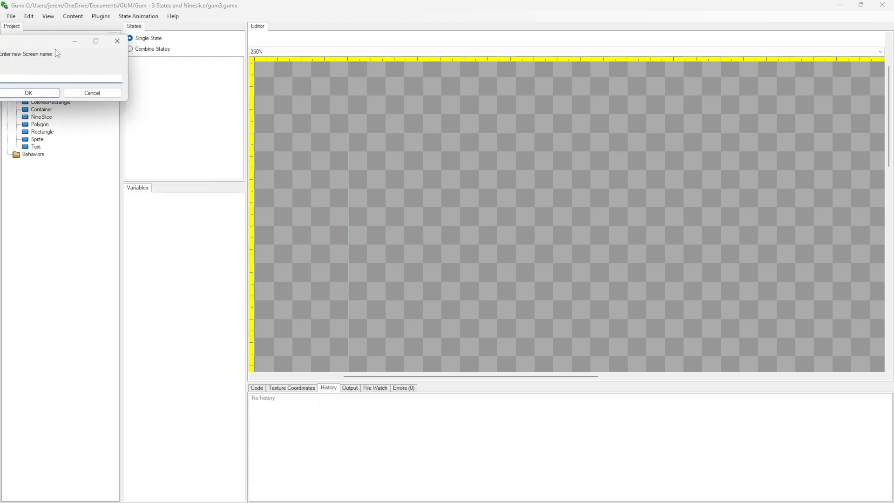
pyautogui.moveTo(45, 45); pyautogui.dragTo(75, 48)
pyautogui.write('Example')
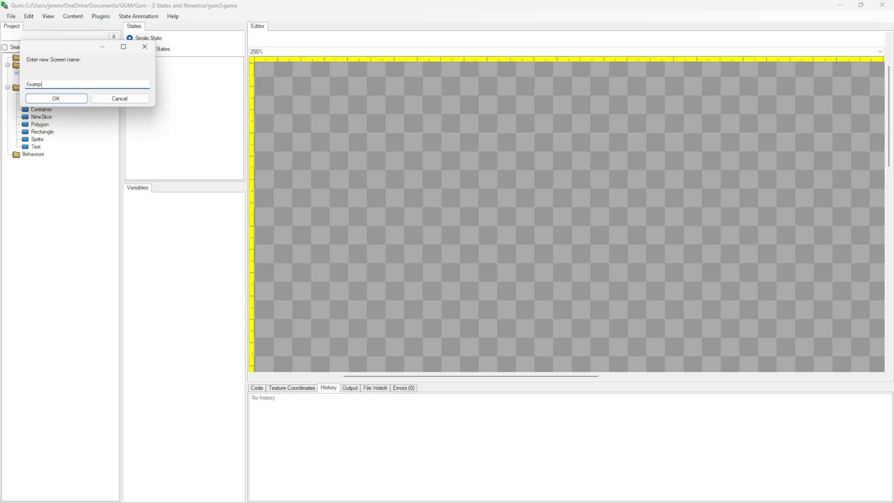
pyautogui.press('Return')
# Add three ExampleComponent instances to the Example screen, placing the second at about X 133, Y 0 and the third at about X 0, Y 112
pyautogui.moveTo(53, 80); pyautogui.dragTo(42, 67)
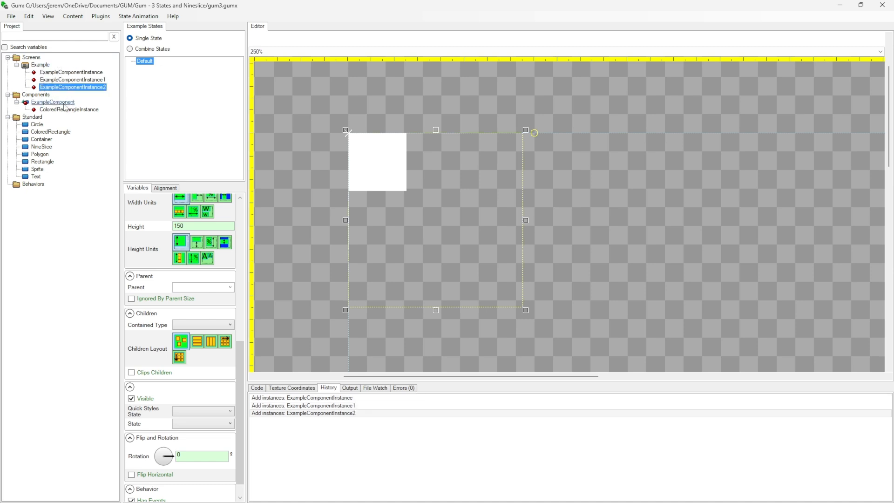
pyautogui.click(91, 75)
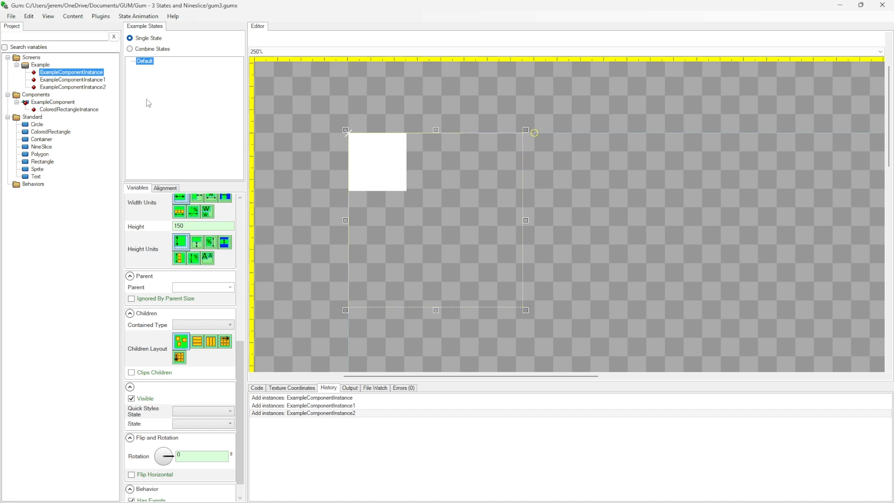
pyautogui.click(72, 79)
pyautogui.moveTo(394, 176); pyautogui.dragTo(544, 170)
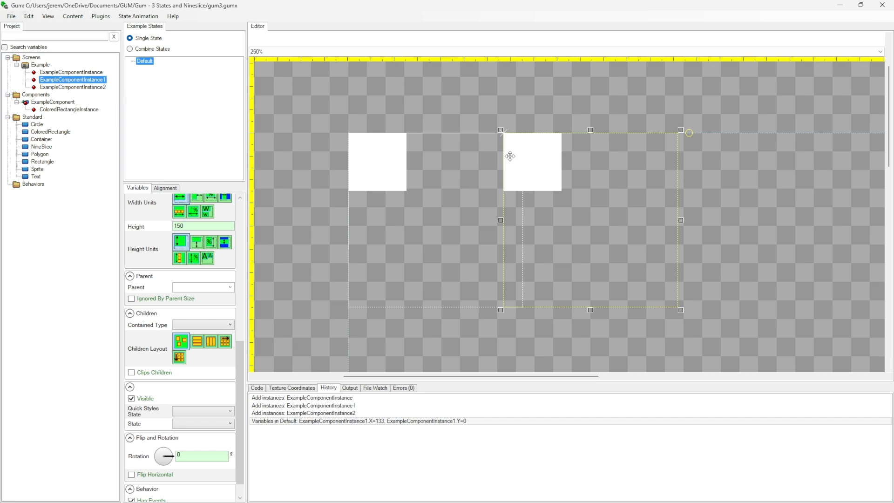
pyautogui.click(73, 87)
pyautogui.moveTo(388, 168); pyautogui.dragTo(389, 302)
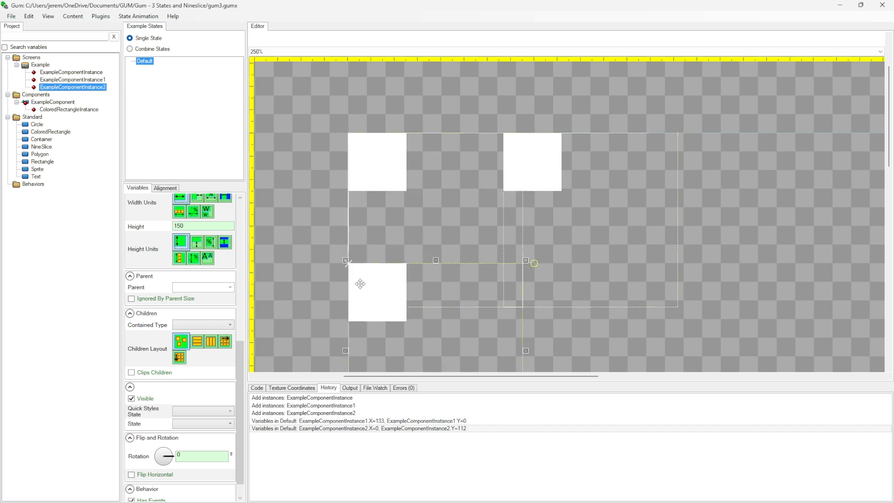
# Set the Quick Styles State of ExampleComponentInstance1 to Big
pyautogui.click(72, 80)
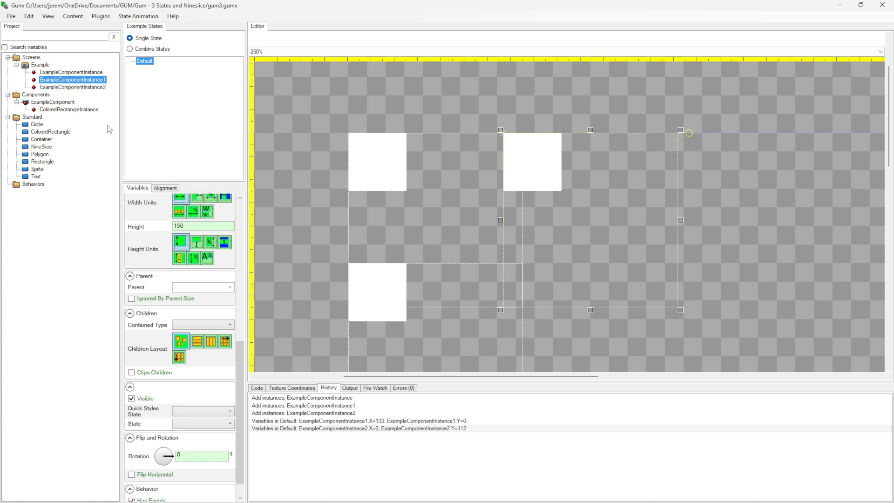
pyautogui.scroll(-1, 196, 279)
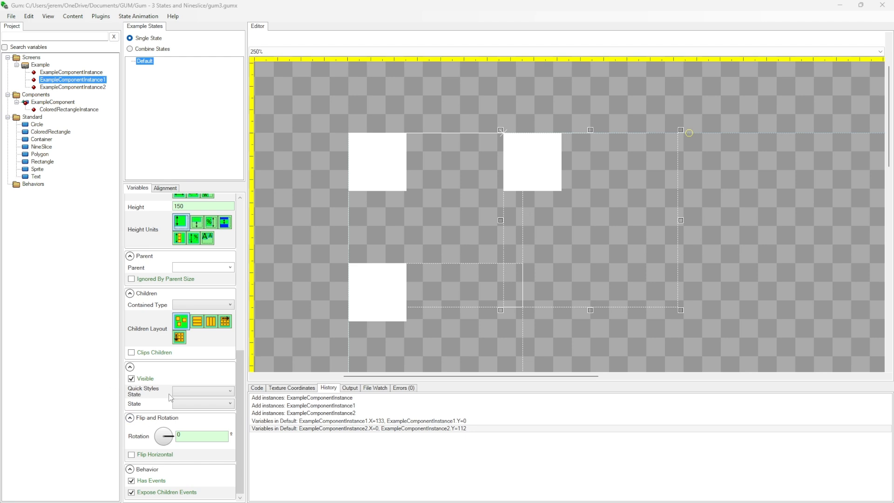
pyautogui.click(225, 404)
pyautogui.click(217, 404)
pyautogui.click(216, 394)
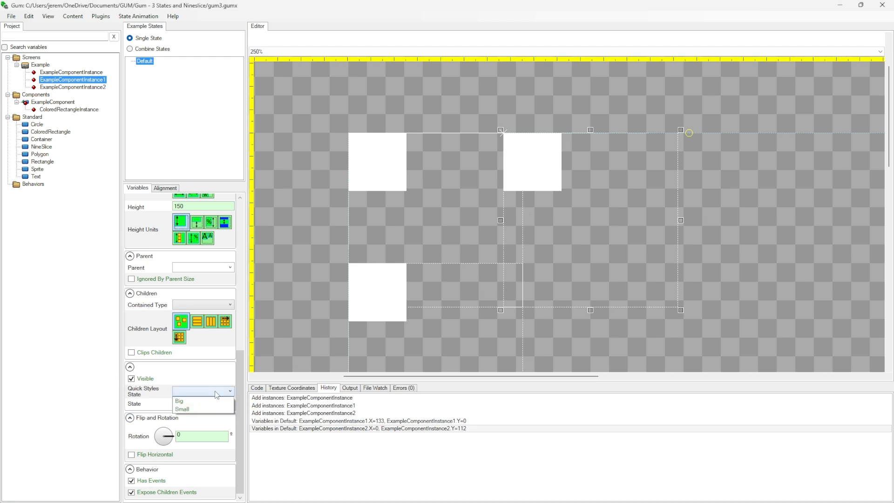
pyautogui.click(187, 403)
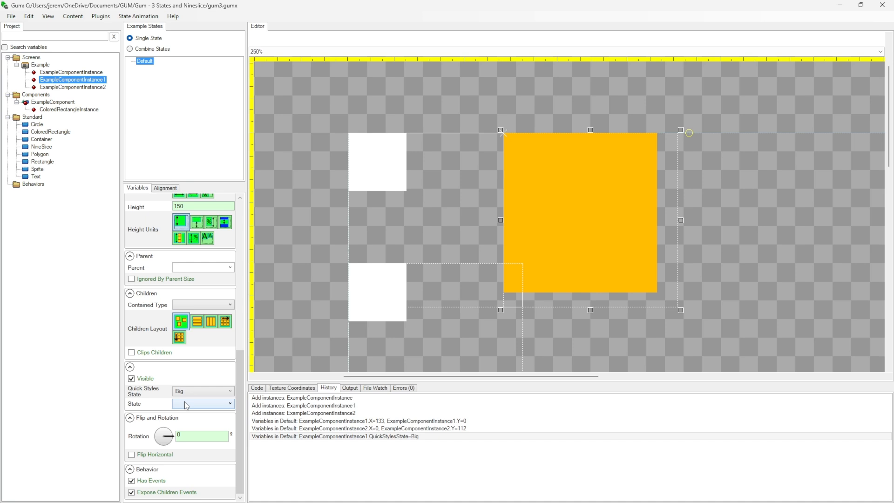
# Set the Quick Styles State of ExampleComponentInstance2 to Small and clear the selection
pyautogui.click(73, 87)
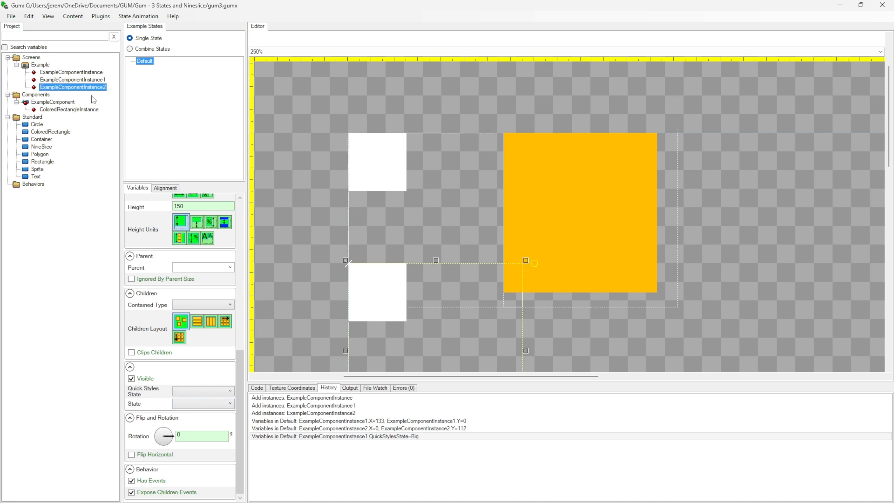
pyautogui.click(185, 393)
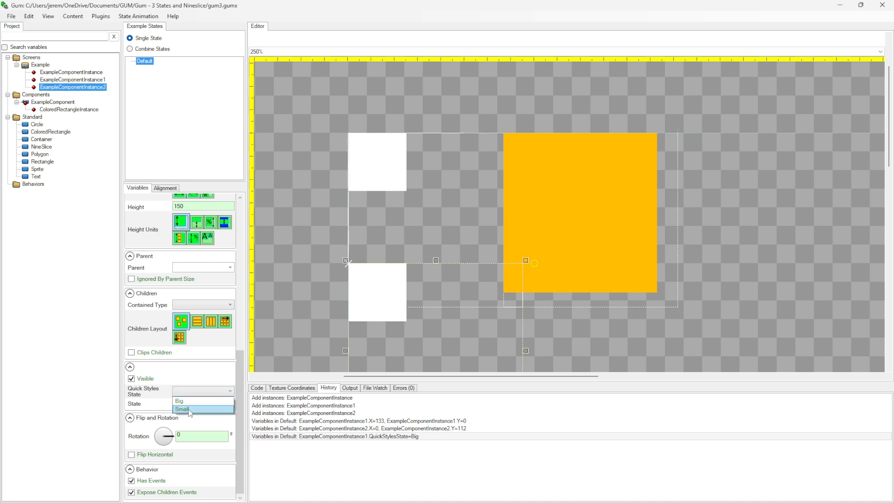
pyautogui.click(189, 410)
pyautogui.click(80, 368)
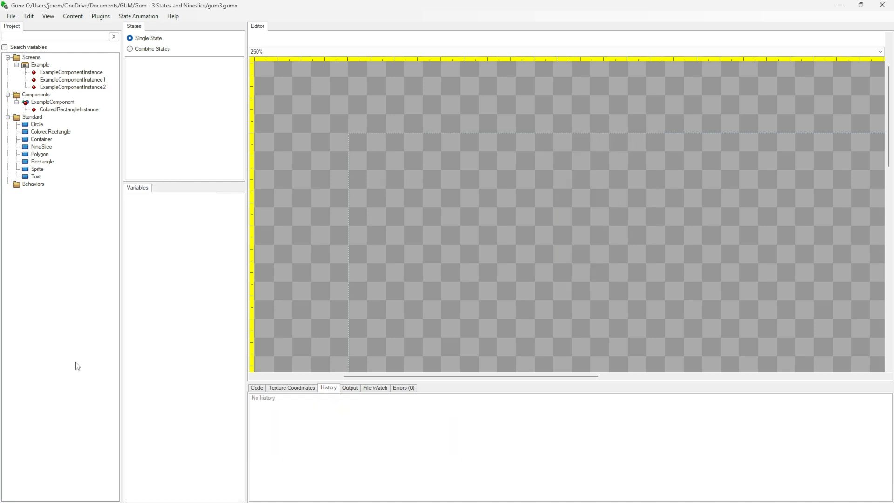
# In the Example screen, move the Big instance to about X 182, Y -8 and the Small instance to about X 35, Y 91
pyautogui.click(28, 67)
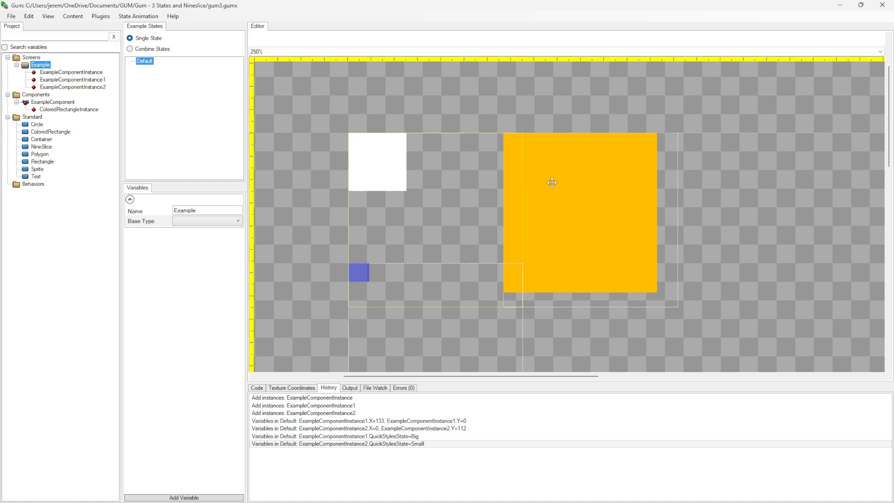
pyautogui.moveTo(589, 193); pyautogui.dragTo(646, 183)
pyautogui.moveTo(375, 277); pyautogui.dragTo(417, 253)
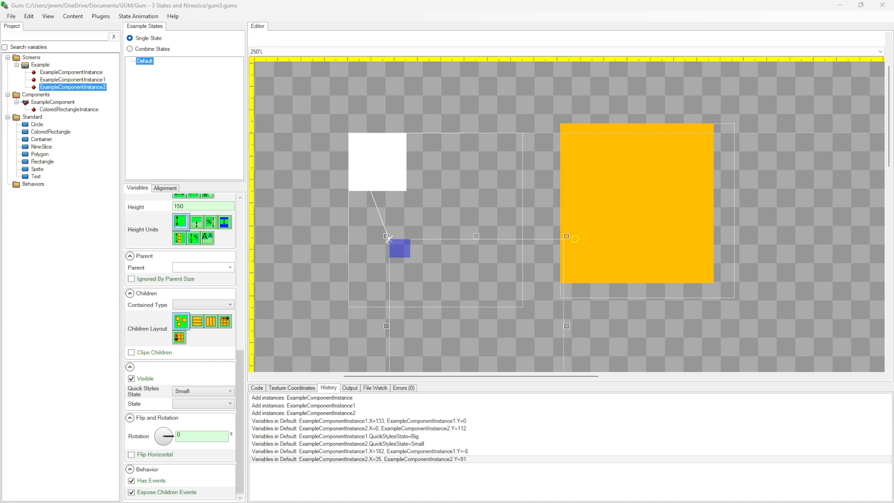
# Add an instance of the standard Text element to ExampleComponent
pyautogui.click(53, 102)
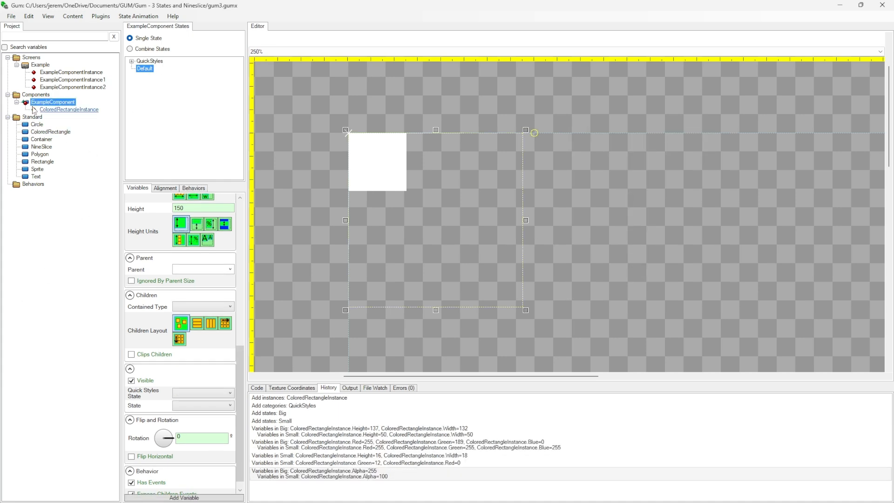
pyautogui.click(61, 111)
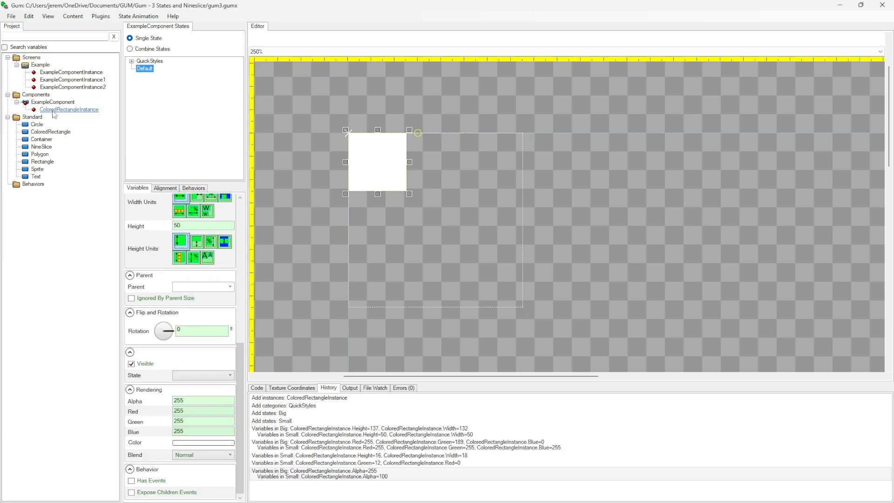
pyautogui.click(57, 102)
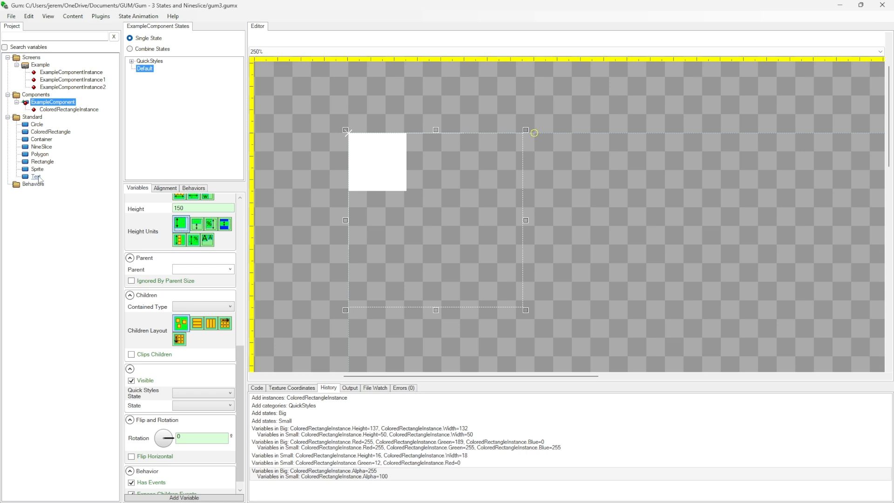
pyautogui.moveTo(38, 178); pyautogui.dragTo(65, 104)
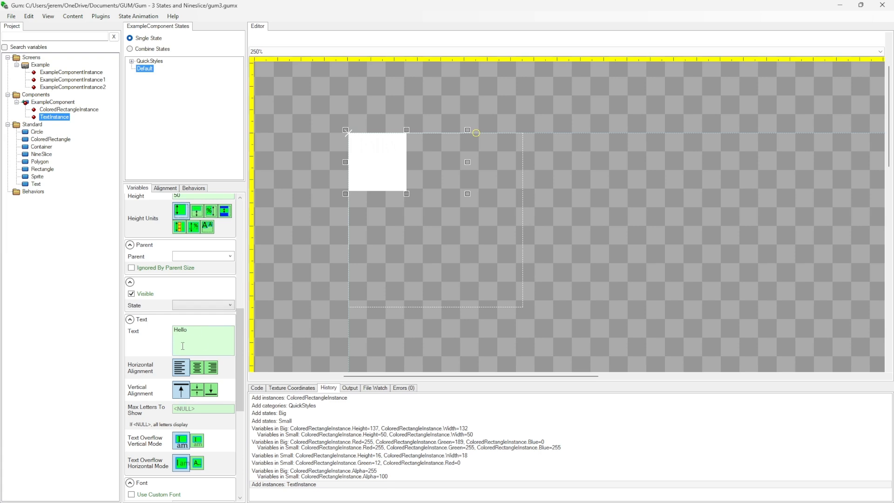
# Color the text instance near-black, with Red, Green and Blue at 8
pyautogui.scroll(-5, 183, 345)
pyautogui.click(182, 492)
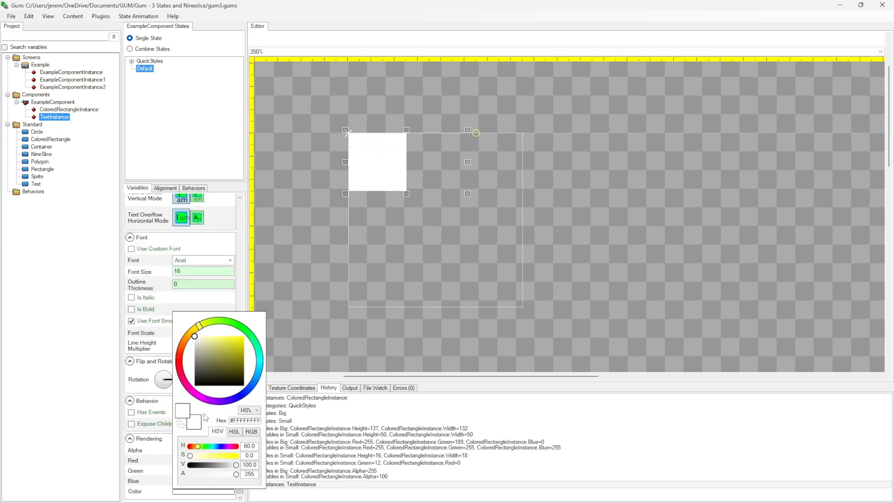
pyautogui.click(202, 374)
pyautogui.click(88, 376)
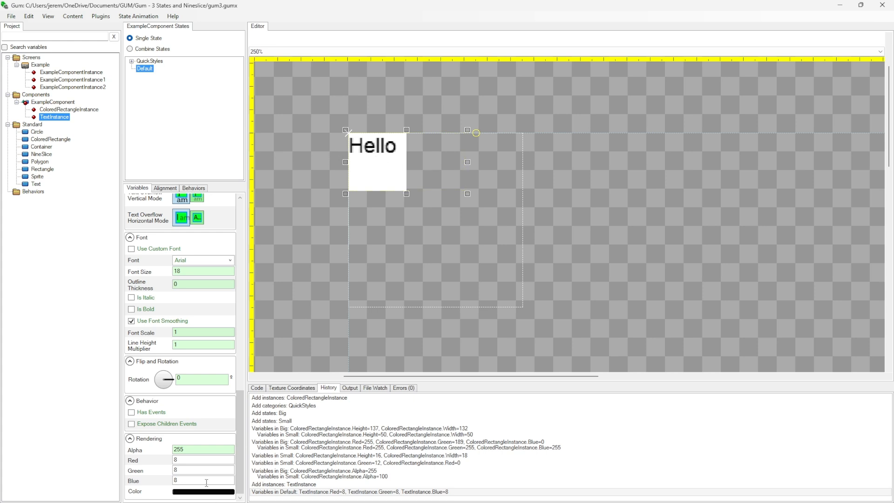
# Set the text instance's Text to "Default" in the Default state
pyautogui.scroll(3, 210, 364)
pyautogui.scroll(1, 210, 364)
pyautogui.scroll(-3, 205, 410)
pyautogui.scroll(1, 202, 439)
pyautogui.scroll(8, 200, 452)
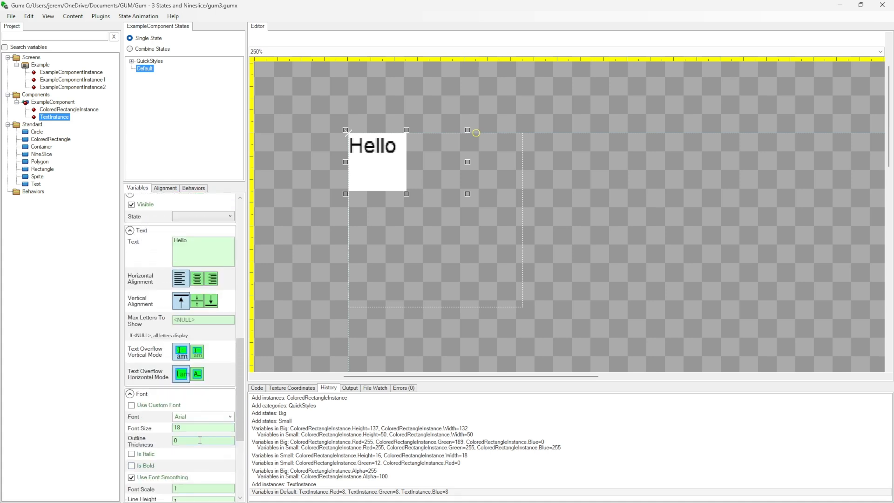
pyautogui.write('Default')
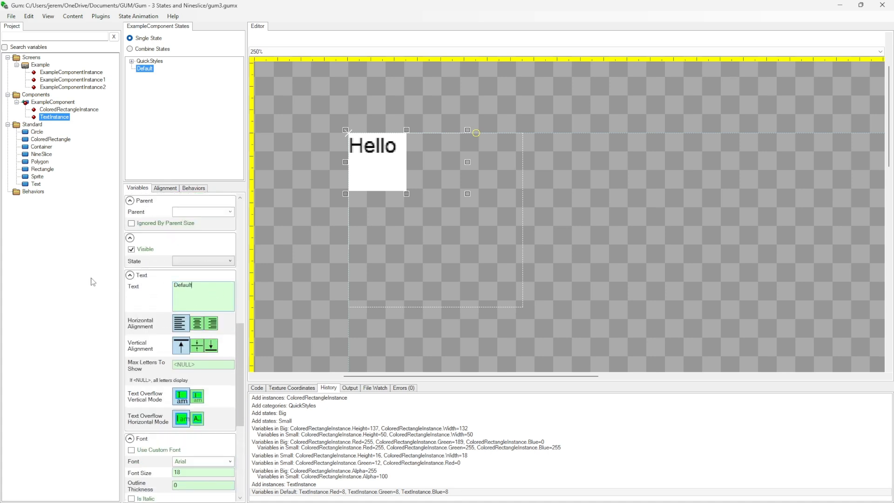
pyautogui.click(191, 211)
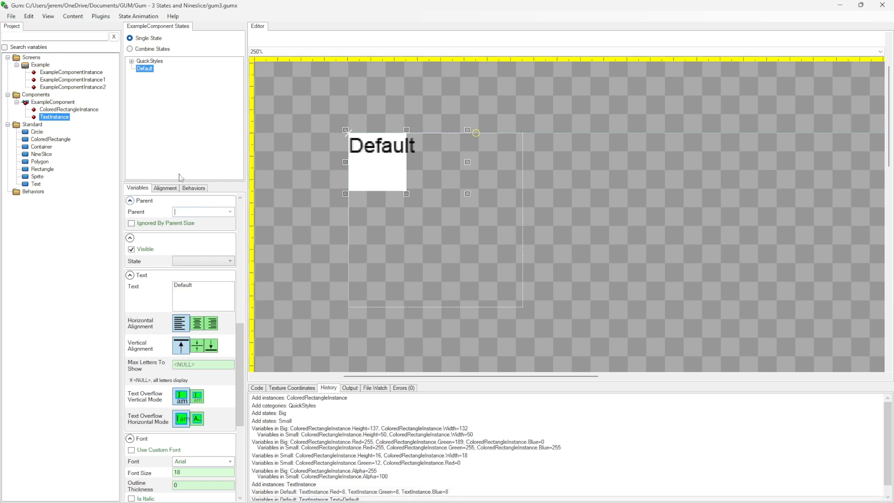
# In the Big state of QuickStyles, set the text instance's Text to "Big"
pyautogui.click(132, 61)
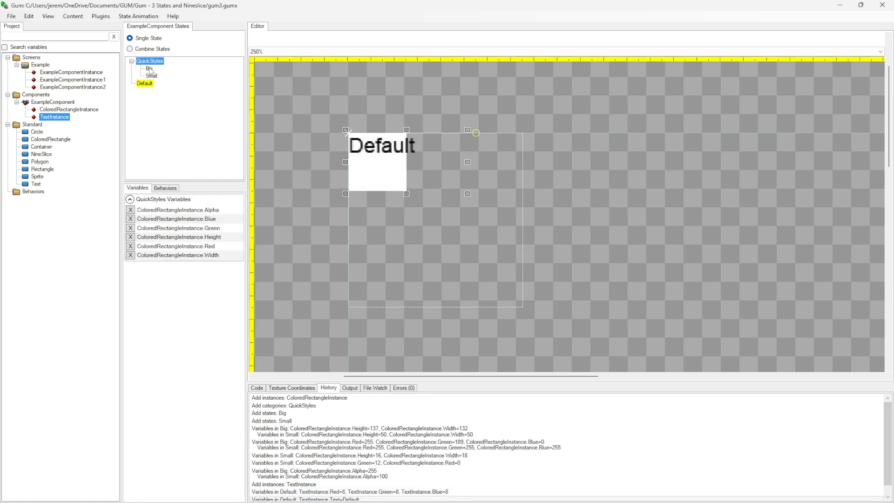
pyautogui.click(150, 69)
pyautogui.scroll(-5, 181, 393)
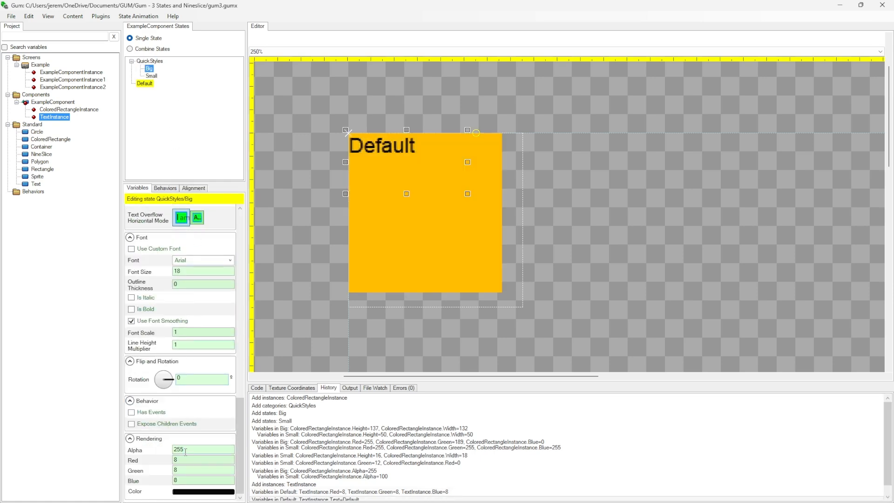
pyautogui.scroll(6, 185, 450)
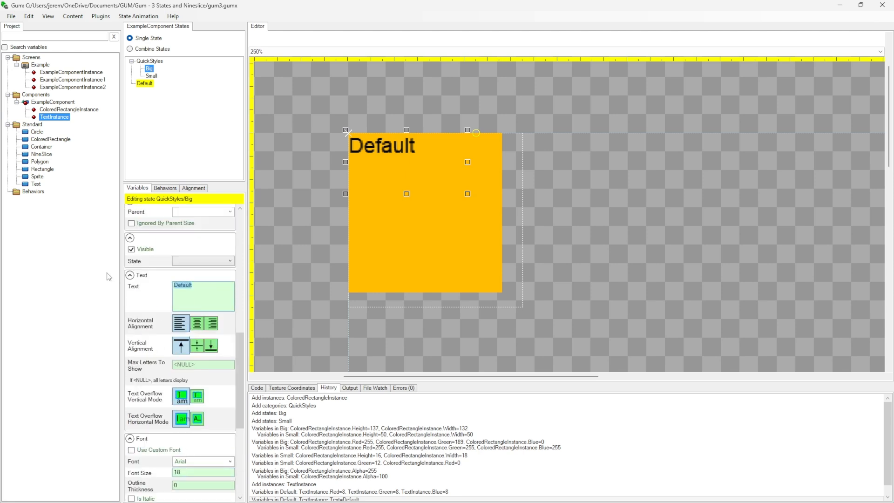
pyautogui.write('Big')
pyautogui.click(191, 212)
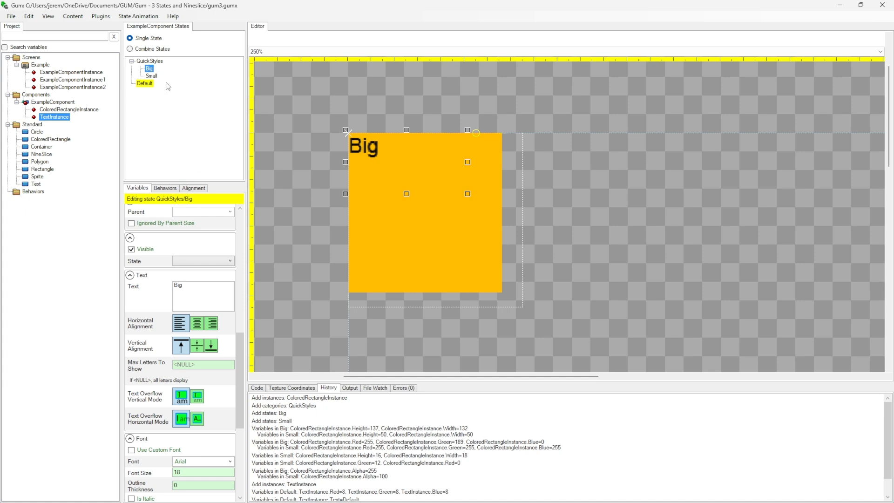
# In the Small state, set the text instance's Text to "Small"
pyautogui.click(152, 75)
pyautogui.write('Smal')
pyautogui.click(187, 212)
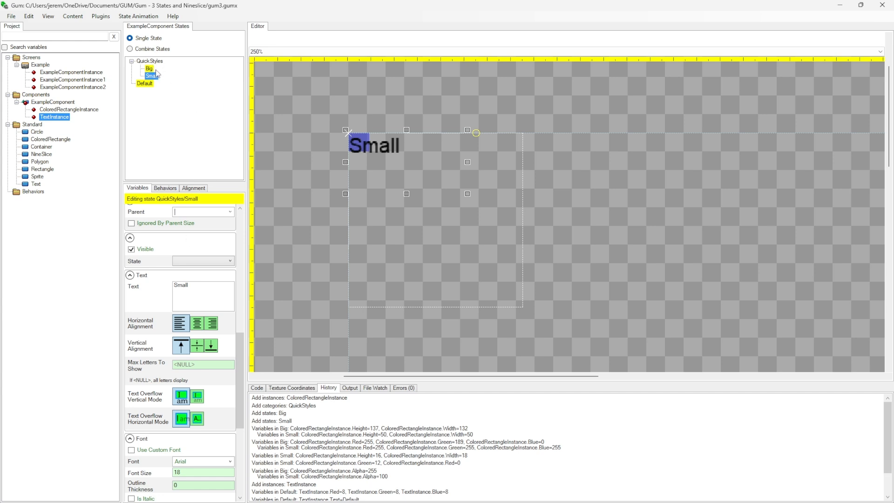
# Review ExampleComponent's rectangle and text instances, and check how its three instances look in the Example screen
pyautogui.click(74, 111)
pyautogui.click(66, 117)
pyautogui.click(54, 118)
pyautogui.click(40, 103)
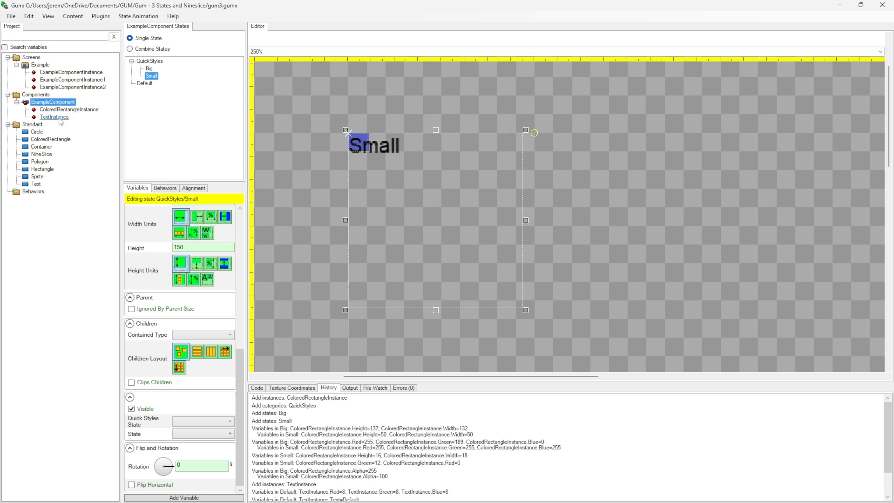
pyautogui.moveTo(60, 104); pyautogui.dragTo(59, 114)
pyautogui.click(527, 285)
pyautogui.click(40, 66)
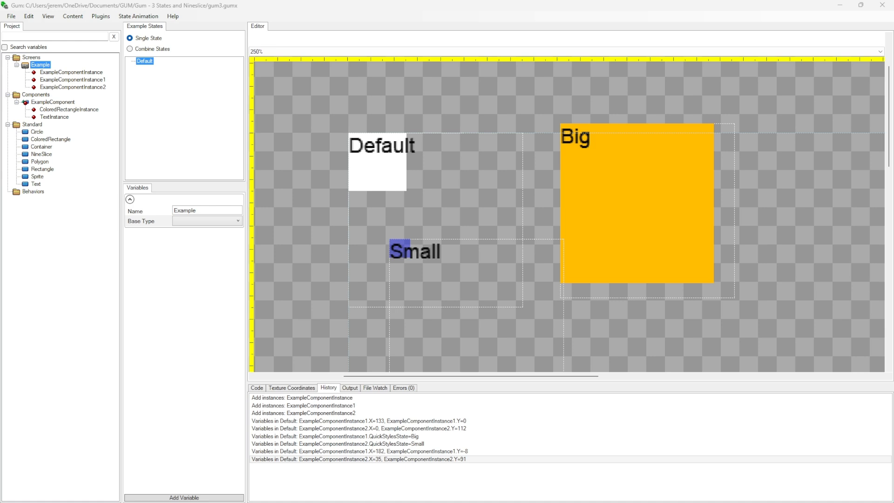
# View the standard NineSlice element, examine the NineSlice.png comparison of scaling with and without NineSlice in Paint, and return to Gum
pyautogui.click(41, 154)
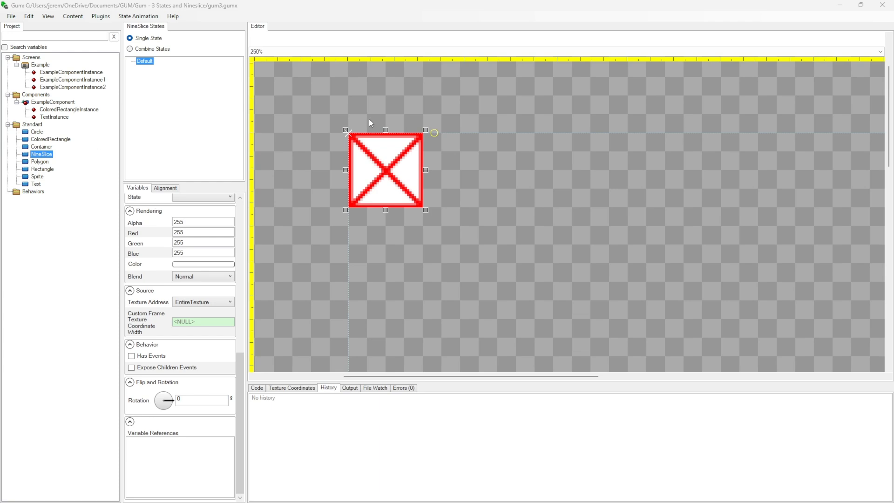
pyautogui.moveTo(0, 90)
pyautogui.mouseDown()
pyautogui.moveTo(583, 85)
pyautogui.moveTo(578, 1)
pyautogui.mouseUp()
pyautogui.scroll(4, 571, 345)
pyautogui.scroll(-1, 573, 348)
pyautogui.moveTo(892, 177); pyautogui.dragTo(893, 138)
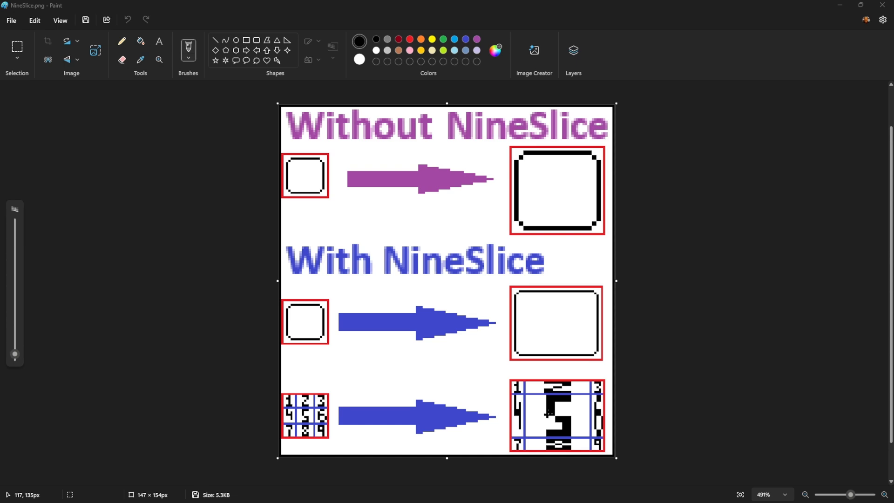
pyautogui.click(863, 7)
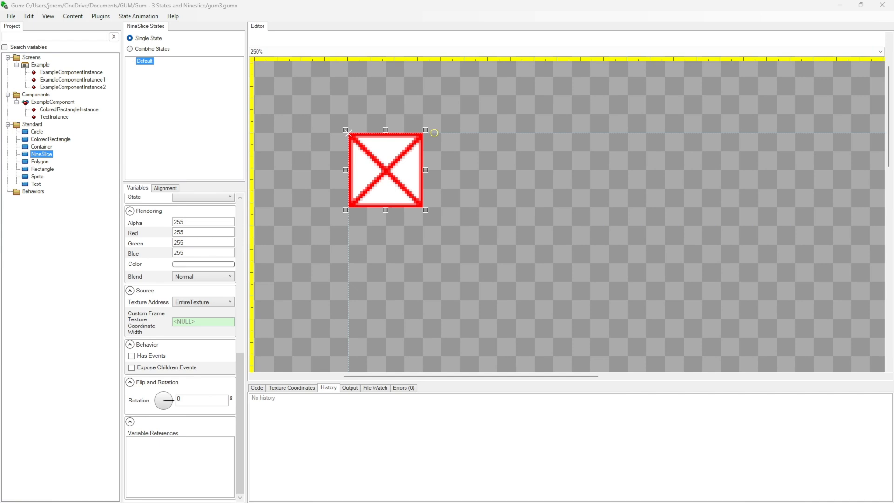
# Create a component named Button and add a NineSlice instance and a Text instance to it
pyautogui.rightClick(37, 95)
pyautogui.click(57, 102)
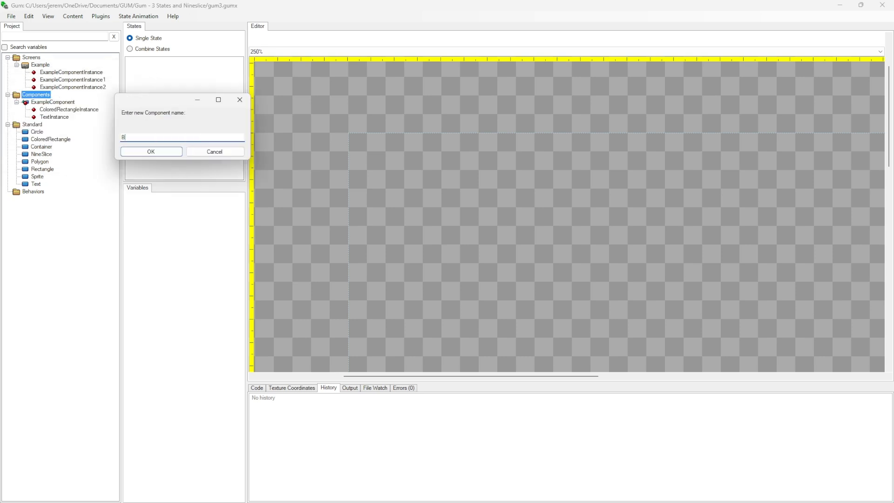
pyautogui.click(176, 153)
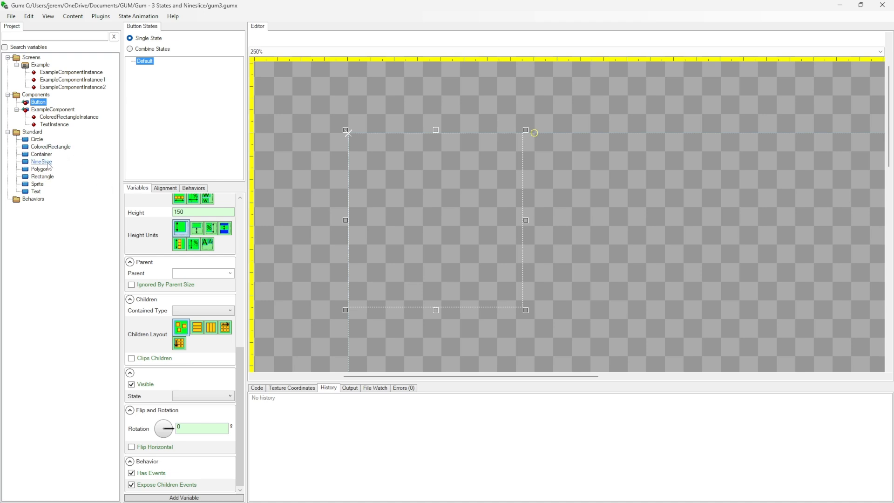
pyautogui.moveTo(43, 104); pyautogui.dragTo(40, 102)
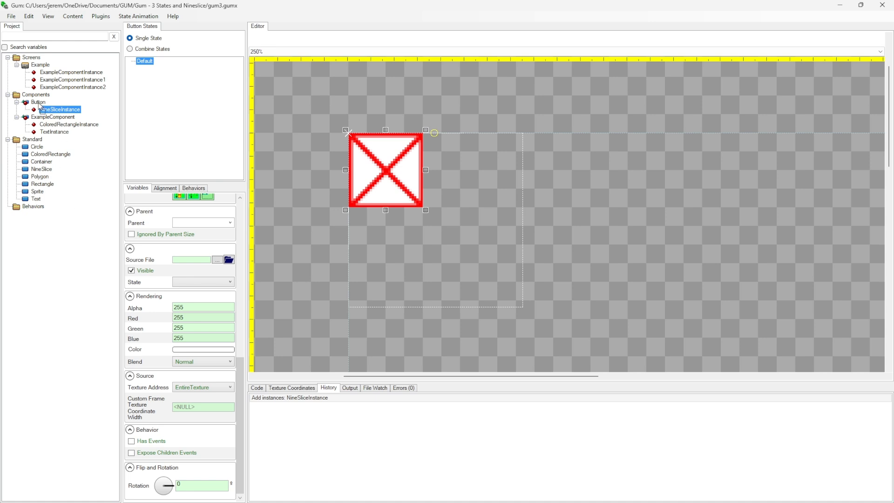
pyautogui.moveTo(39, 106); pyautogui.dragTo(39, 104)
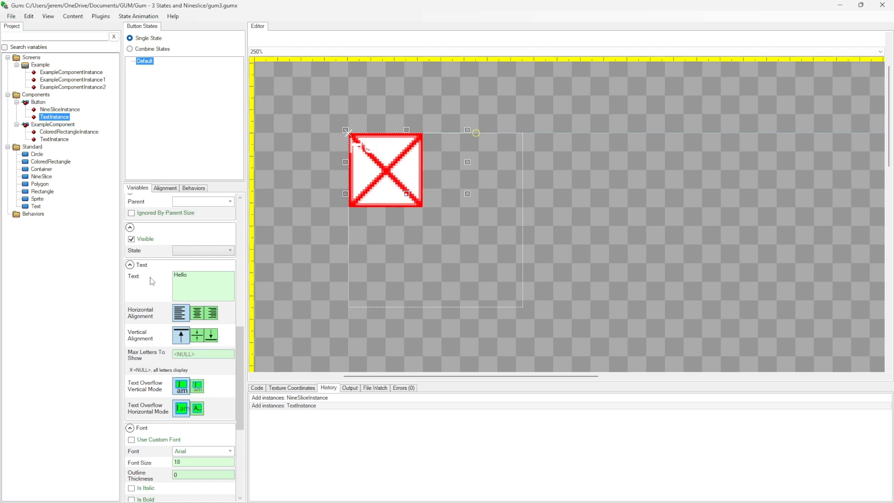
# Set the colour of Button's text instance to black (Red 0, Green 0, Blue 0)
pyautogui.scroll(-5, 201, 484)
pyautogui.click(201, 491)
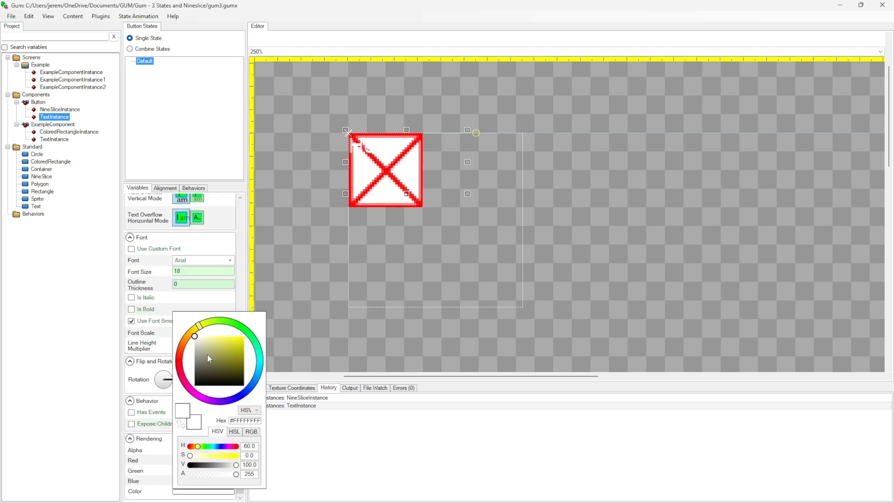
pyautogui.moveTo(208, 354); pyautogui.dragTo(195, 386)
pyautogui.click(69, 303)
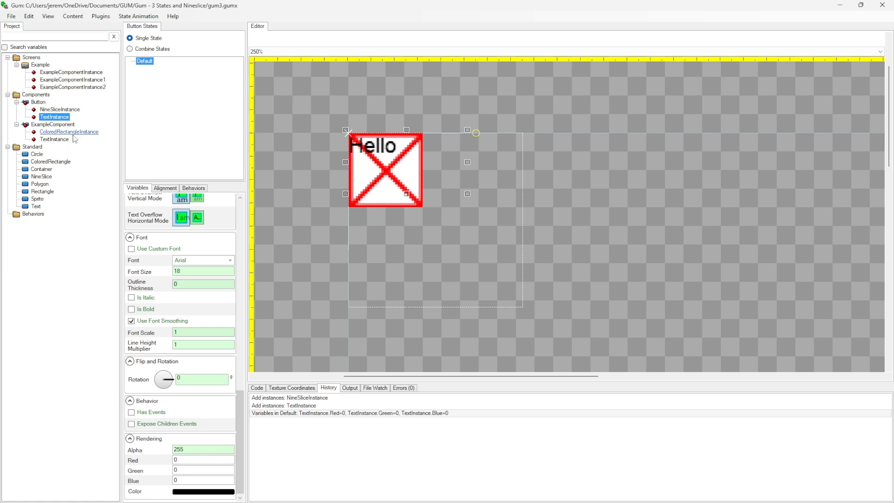
# Set the Text of Button's text instance to "Click Me"
pyautogui.scroll(4, 189, 361)
pyautogui.moveTo(199, 264); pyautogui.dragTo(87, 257)
pyautogui.write('Click Me')
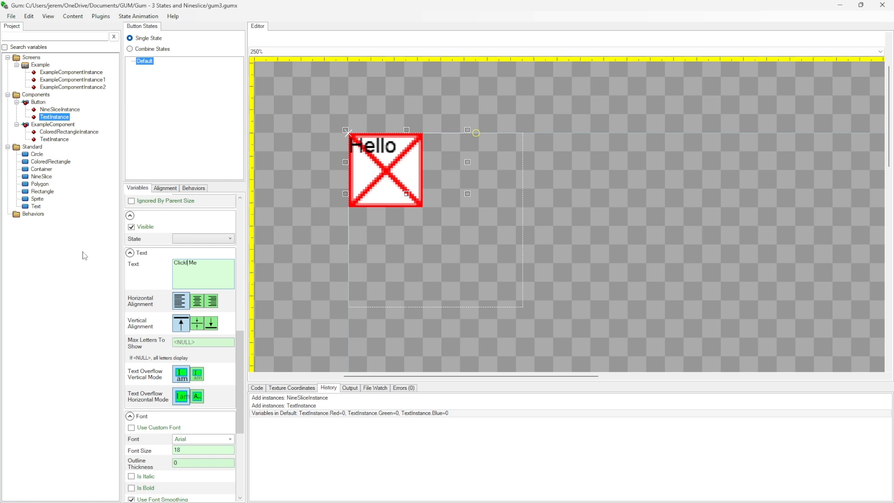
pyautogui.click(37, 312)
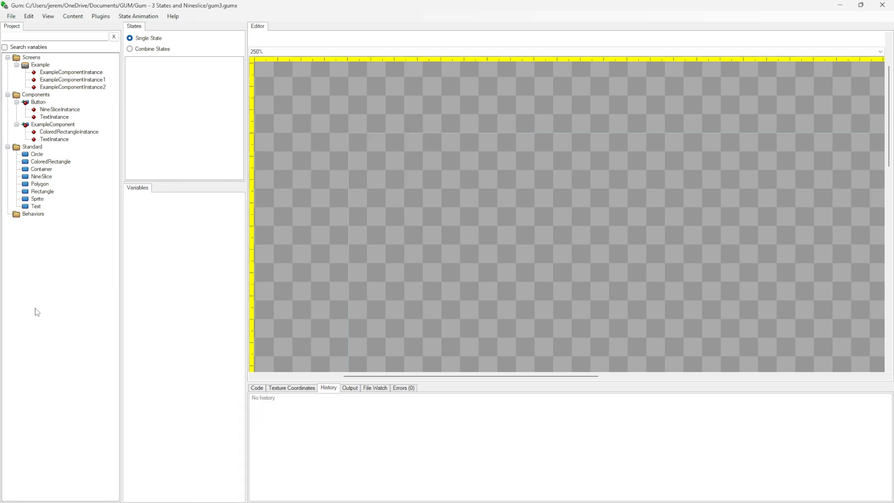
# Use ExampleSpriteFrame.png as the source file of Button's NineSlice instance and resize the instance to about 98 wide by 69 high
pyautogui.click(55, 109)
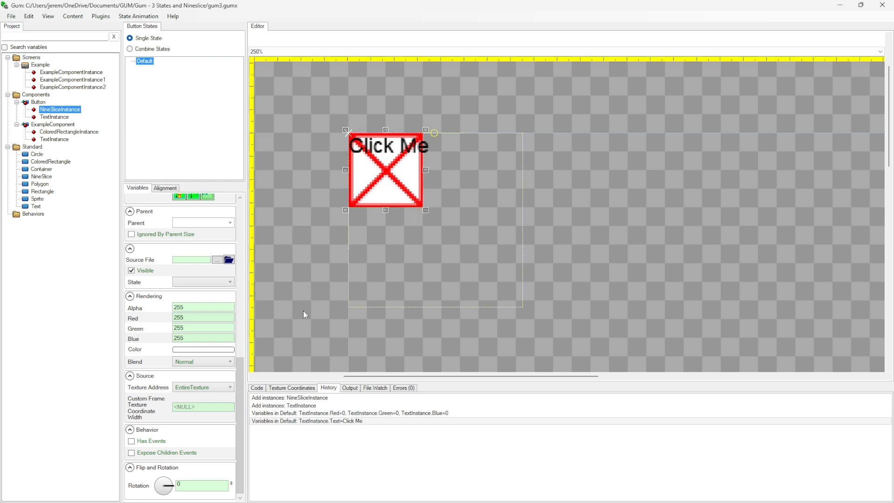
pyautogui.click(217, 260)
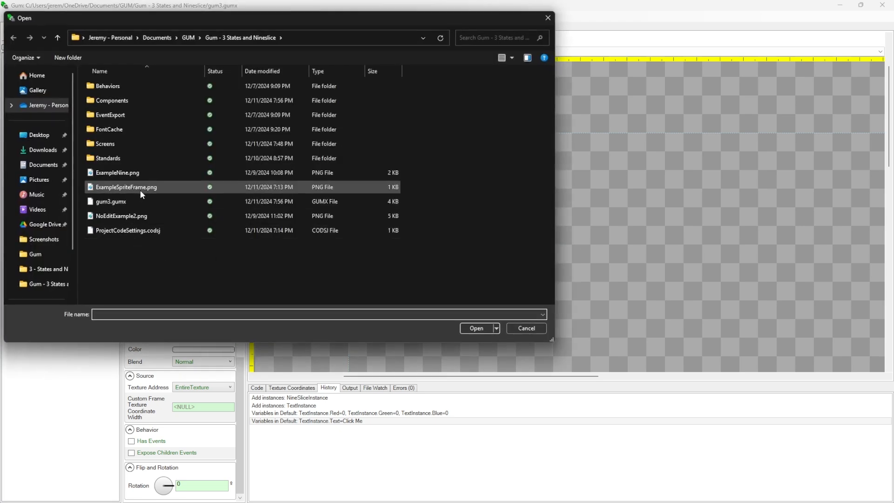
pyautogui.click(135, 188)
pyautogui.click(476, 329)
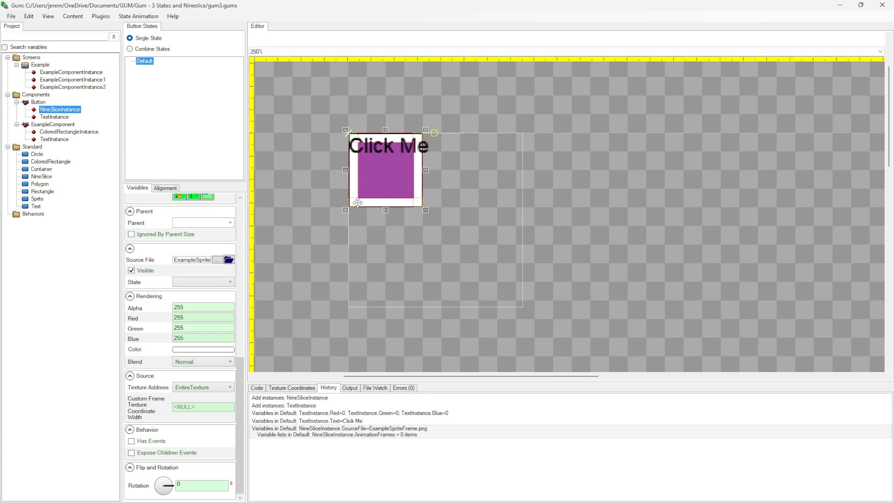
pyautogui.moveTo(430, 211); pyautogui.dragTo(550, 246)
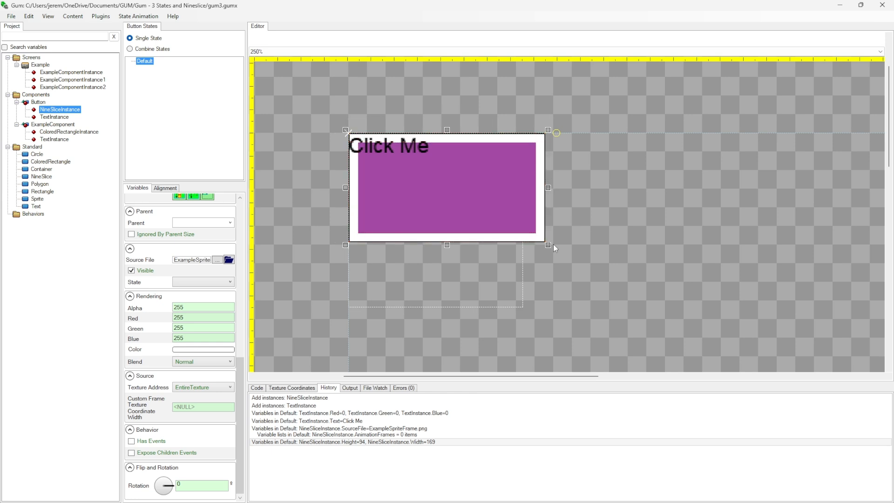
pyautogui.moveTo(548, 248); pyautogui.dragTo(466, 217)
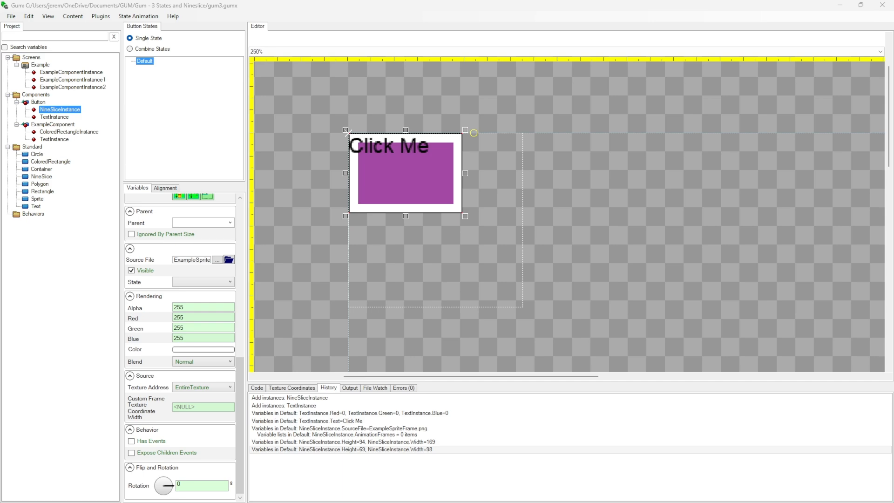
# Examine ExampleSpriteFrame.png enlarged in Paint, return to Gum and compare its corners and edges with Button's NineSlice instance
pyautogui.moveTo(0, 97)
pyautogui.mouseDown()
pyautogui.moveTo(486, 87)
pyautogui.moveTo(683, 43)
pyautogui.moveTo(650, 44)
pyautogui.moveTo(665, 47)
pyautogui.mouseUp()
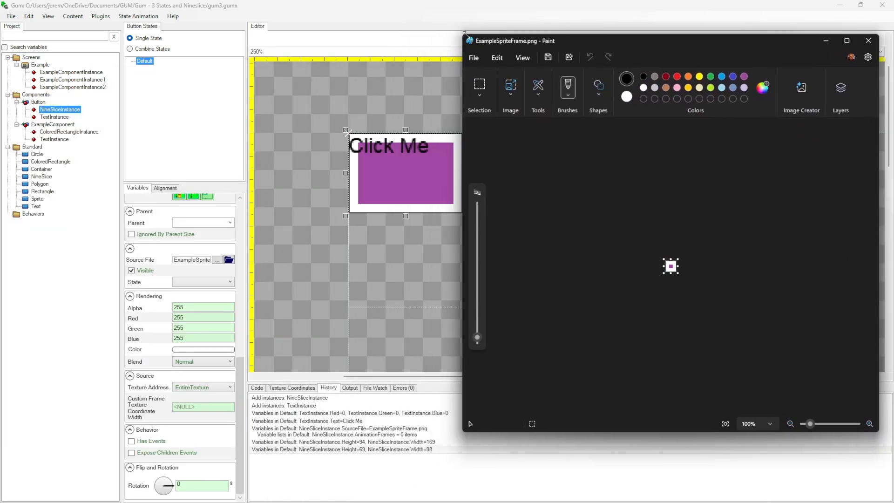
pyautogui.moveTo(467, 35); pyautogui.dragTo(562, 104)
pyautogui.moveTo(677, 110); pyautogui.dragTo(624, 75)
pyautogui.scroll(7, 665, 263)
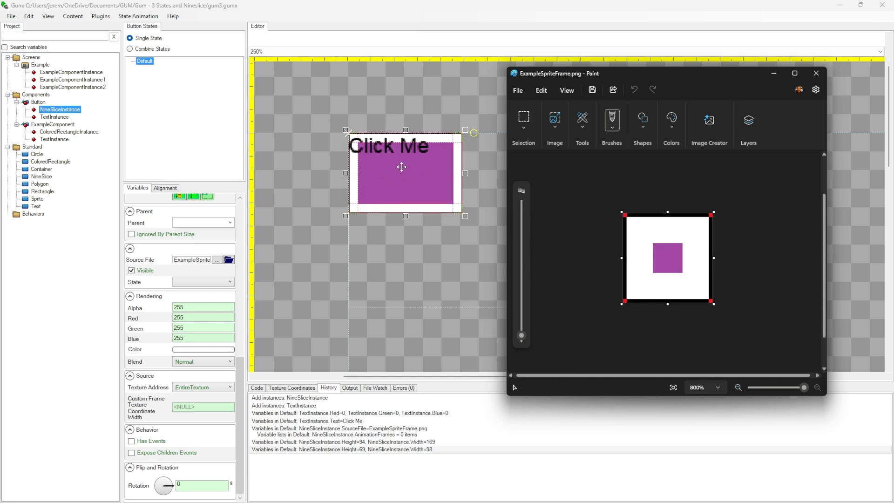
pyautogui.click(440, 260)
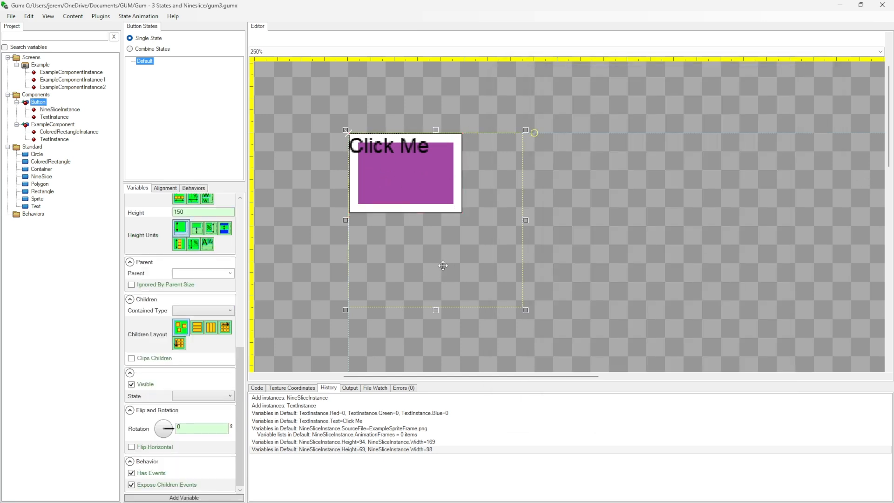
pyautogui.click(52, 110)
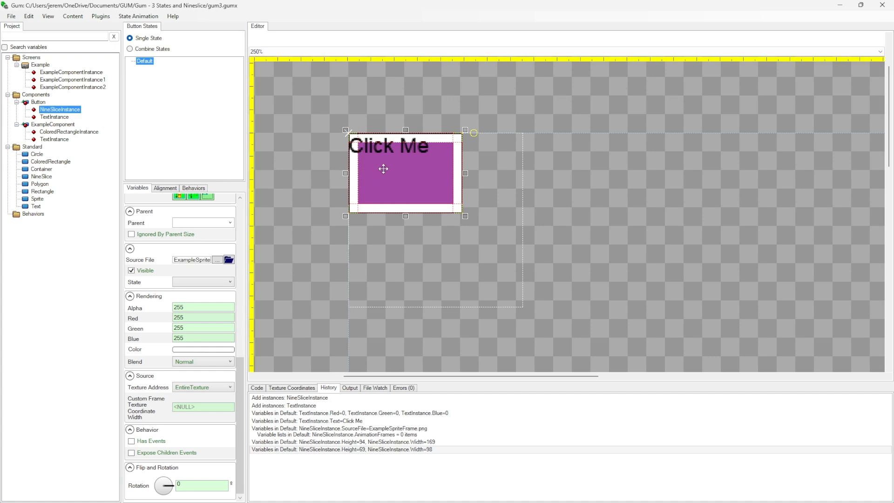
pyautogui.scroll(1, 394, 177)
pyautogui.scroll(4, 394, 176)
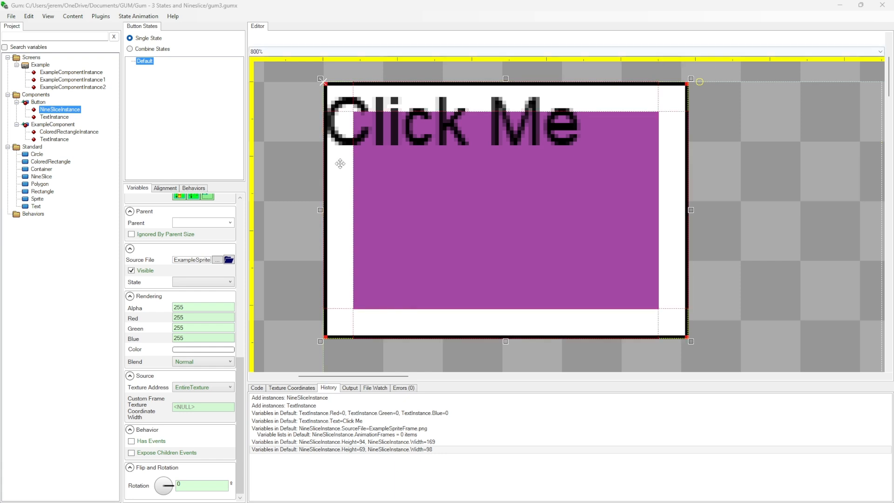
# Change the source file of Button's NineSlice instance to ExampleNine.png
pyautogui.click(229, 260)
pyautogui.click(168, 173)
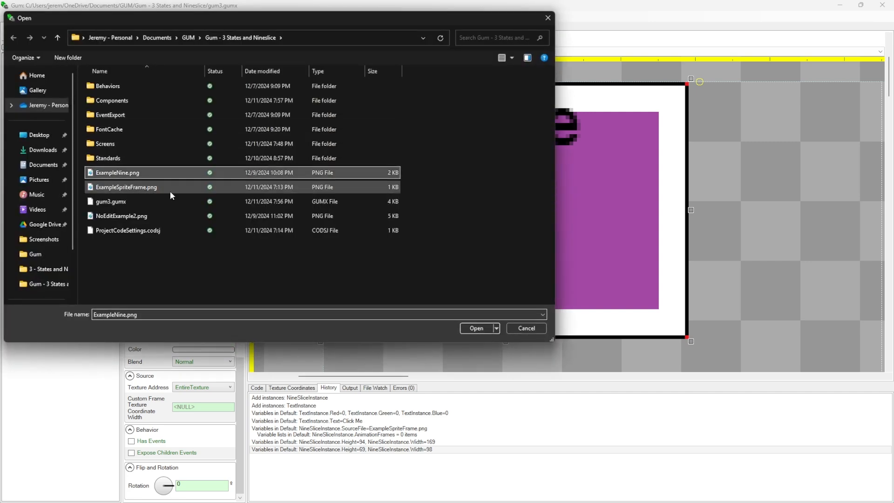
pyautogui.click(482, 330)
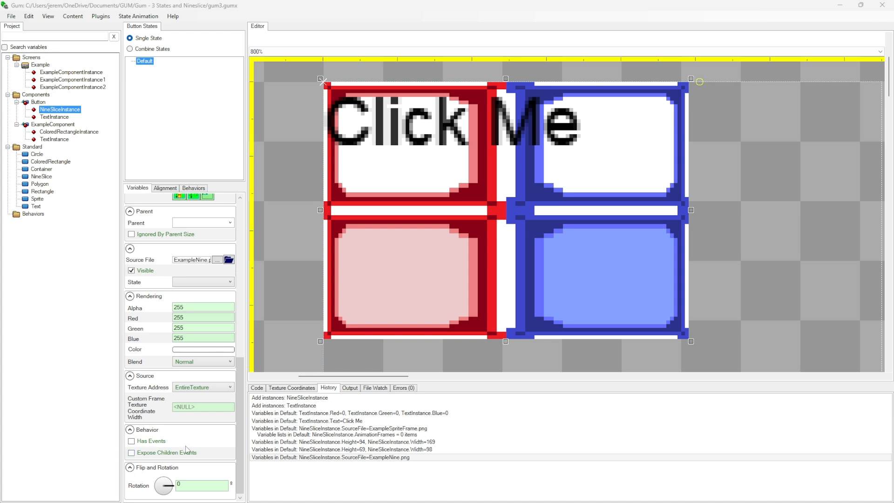
# Set the NineSlice instance's Texture Address to Custom, with Texture Width 32 and Texture Height 32
pyautogui.click(204, 388)
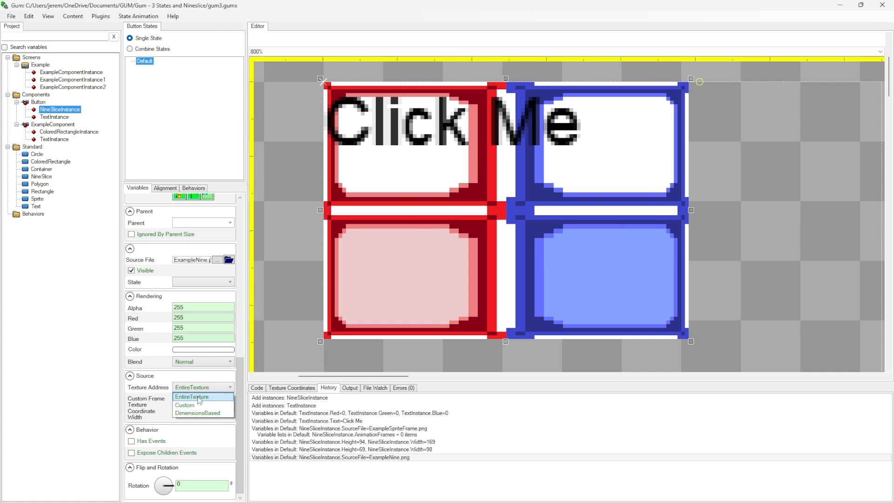
pyautogui.click(218, 404)
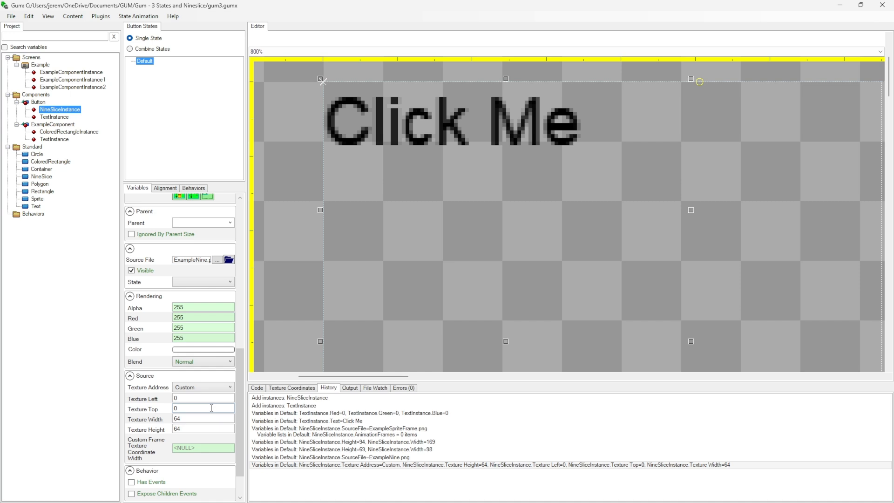
pyautogui.click(204, 450)
pyautogui.moveTo(185, 419); pyautogui.dragTo(113, 416)
pyautogui.write('32')
pyautogui.moveTo(184, 429); pyautogui.dragTo(161, 428)
pyautogui.write('32')
pyautogui.click(187, 420)
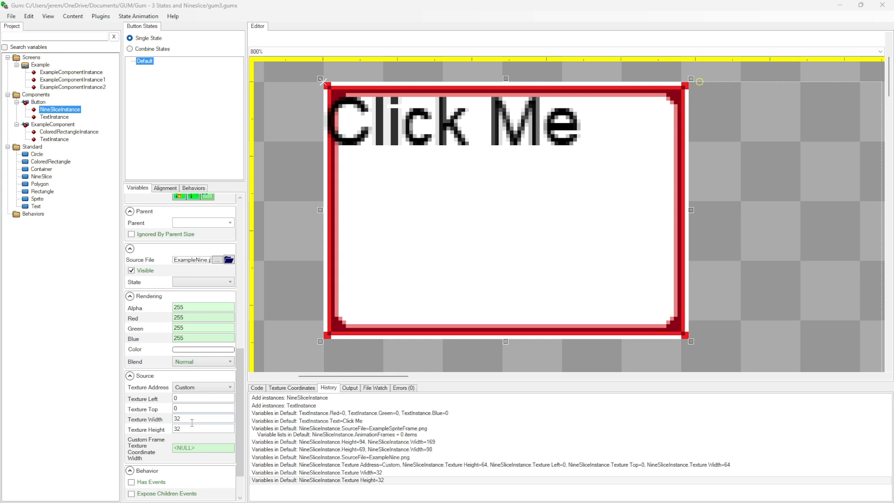
# Show the NineSlice's texture coordinates in an enlarged view and enable snapping to a 32 grid
pyautogui.click(288, 389)
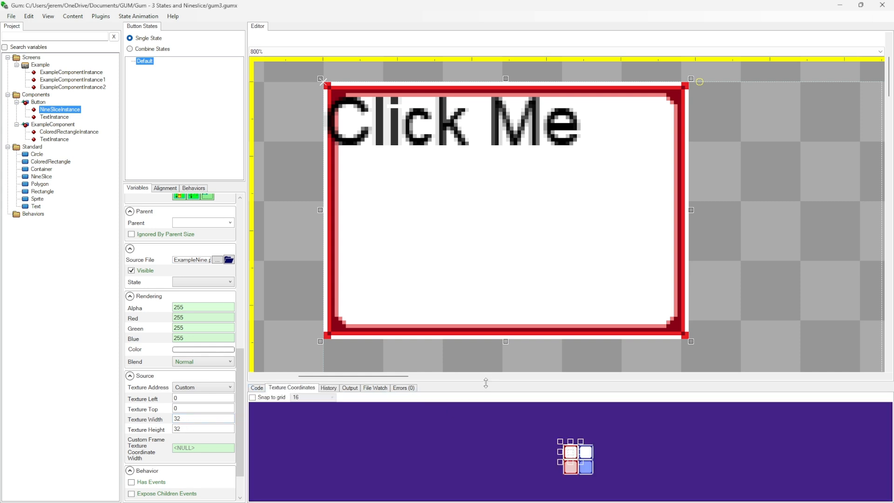
pyautogui.moveTo(486, 383); pyautogui.dragTo(486, 192)
pyautogui.scroll(4, 590, 342)
pyautogui.moveTo(652, 352); pyautogui.dragTo(655, 319)
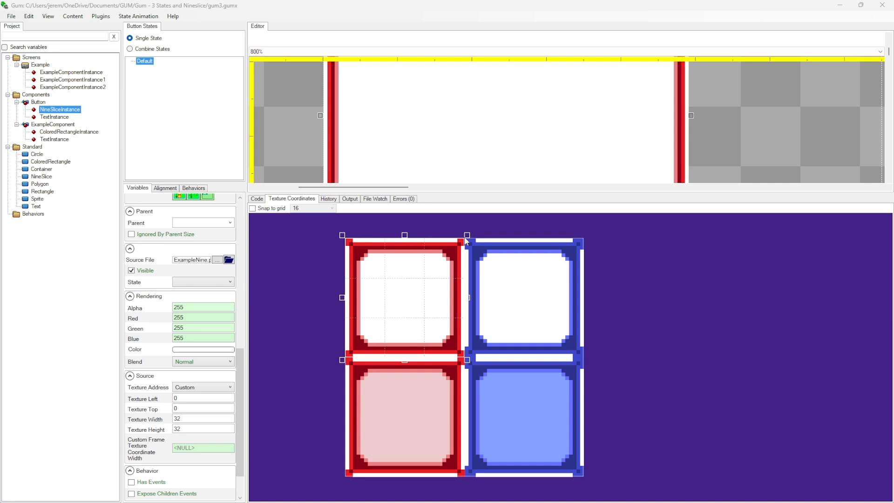
pyautogui.click(254, 209)
pyautogui.click(310, 209)
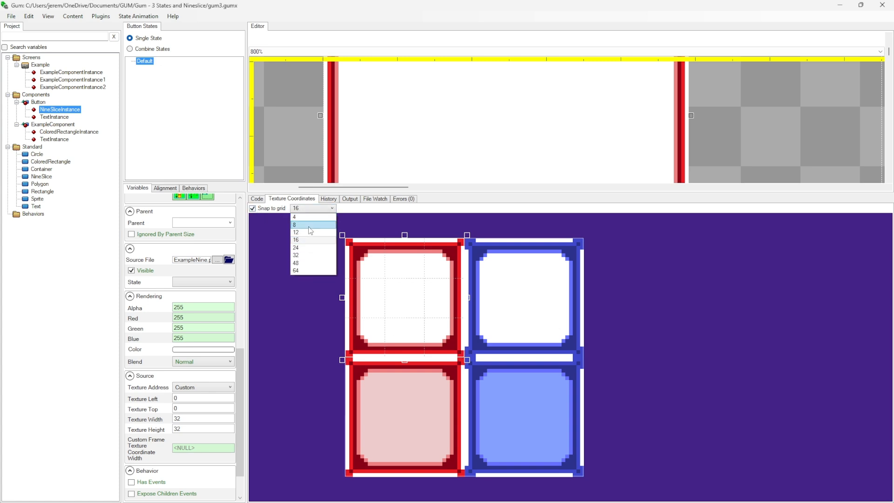
pyautogui.click(302, 255)
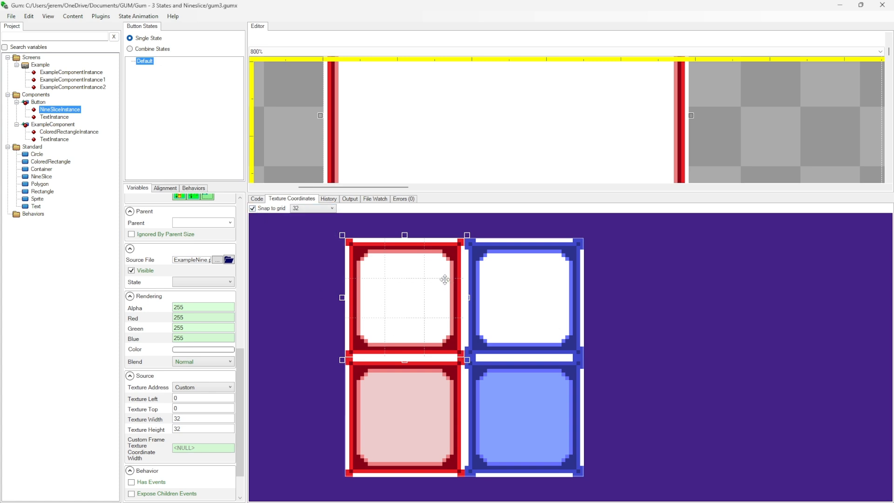
# Try the texture region on the upper blue frame of ExampleNine.png, checking the button, and move it back onto the upper red frame
pyautogui.moveTo(456, 284); pyautogui.dragTo(487, 281)
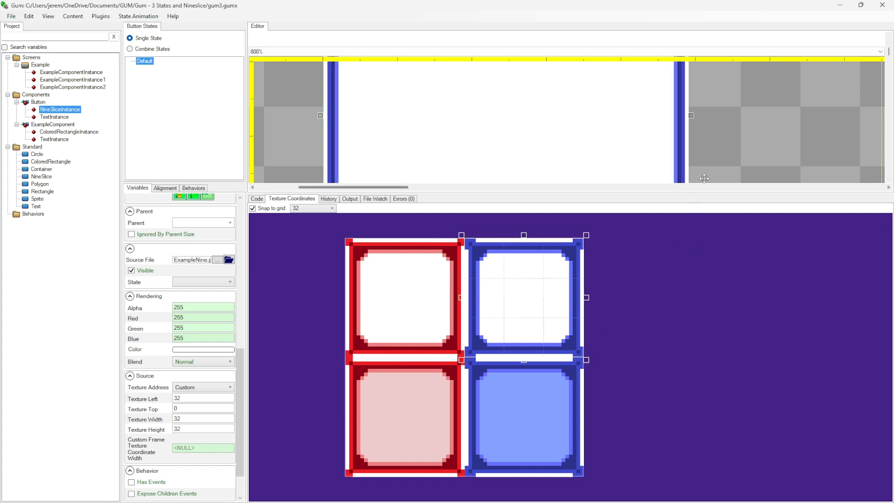
pyautogui.scroll(-2, 744, 136)
pyautogui.scroll(-1, 744, 136)
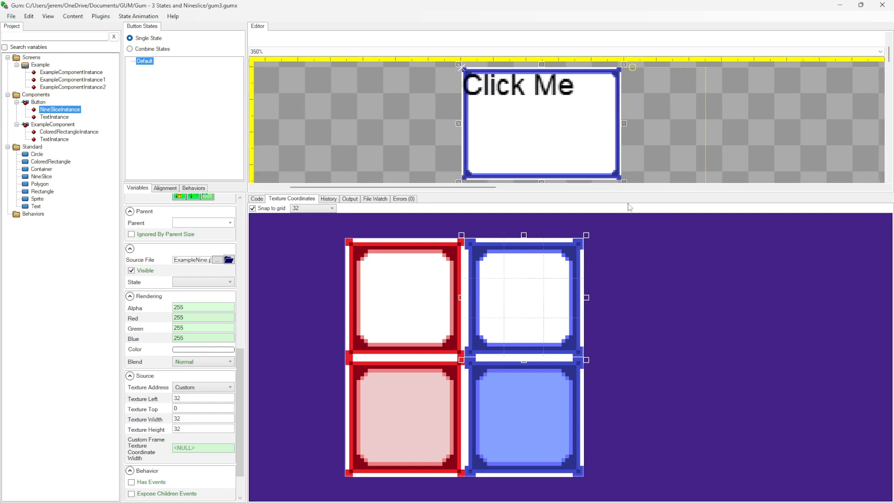
pyautogui.moveTo(523, 306); pyautogui.dragTo(417, 318)
pyautogui.moveTo(489, 305); pyautogui.dragTo(408, 295)
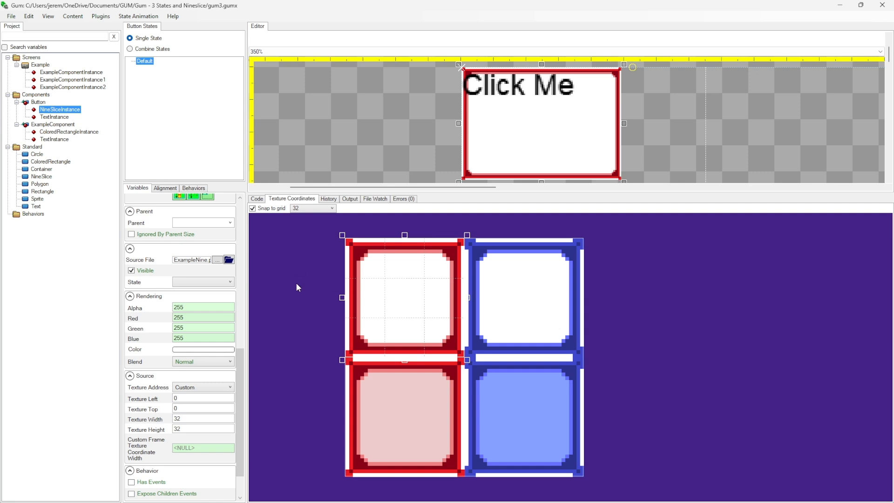
# Try the DimensionsBased texture address on the NineSlice instance, shrink the instance around the text, and return the texture address to Custom
pyautogui.click(223, 389)
pyautogui.click(200, 413)
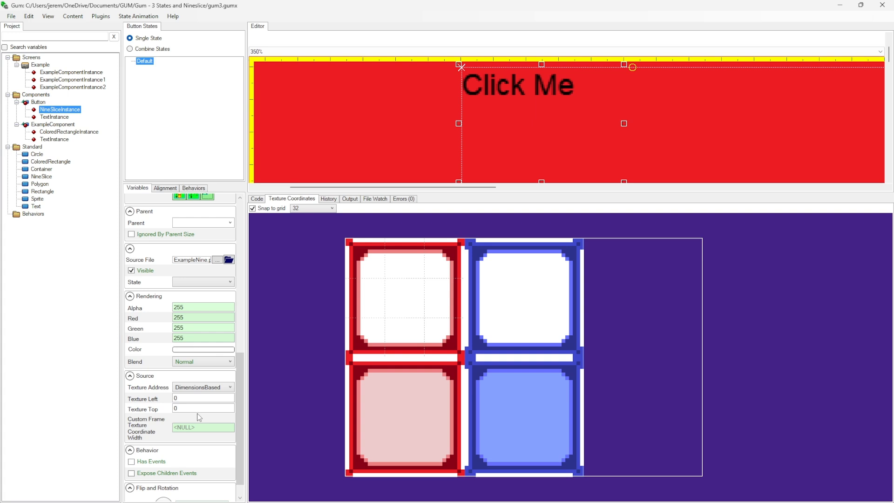
pyautogui.moveTo(640, 192); pyautogui.dragTo(640, 279)
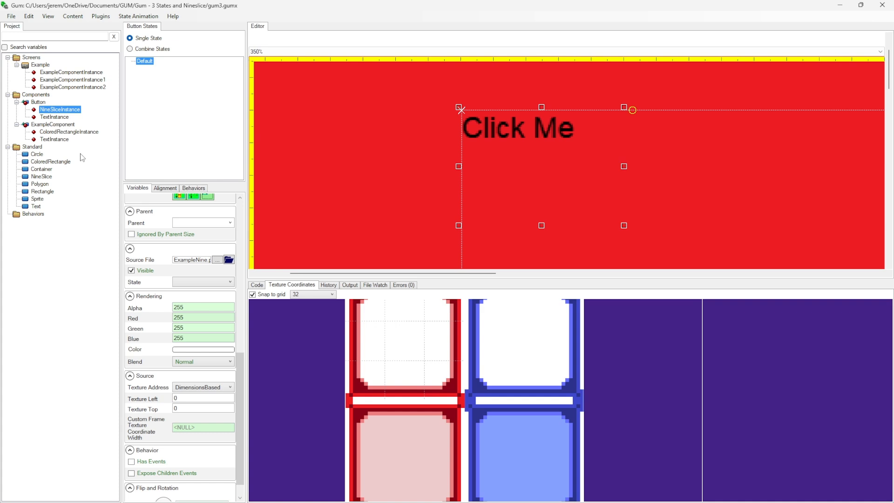
pyautogui.moveTo(627, 228); pyautogui.dragTo(585, 183)
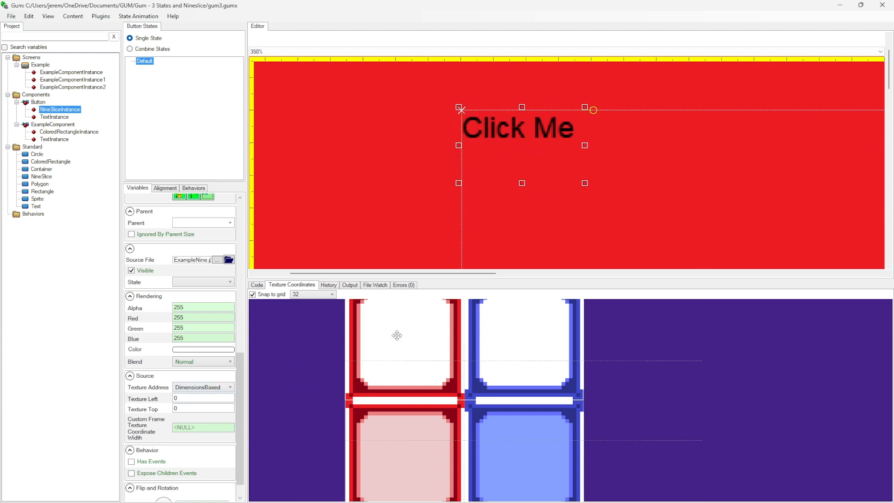
pyautogui.click(178, 389)
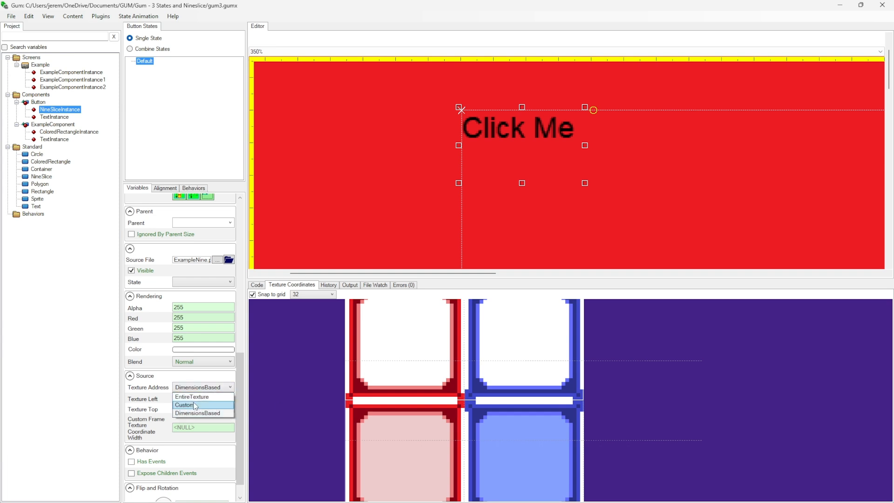
pyautogui.click(190, 406)
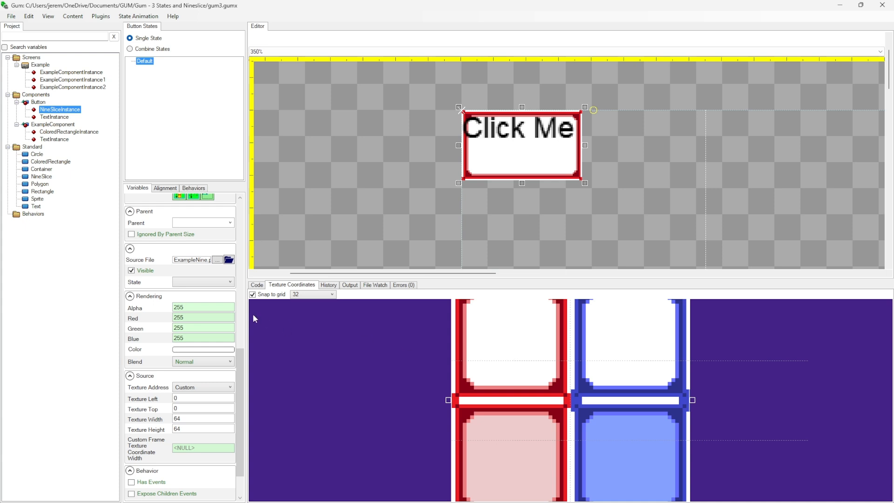
# Set the NineSlice instance's Texture Width and Texture Height to 32 to cover only the upper red frame
pyautogui.moveTo(572, 353); pyautogui.dragTo(521, 353)
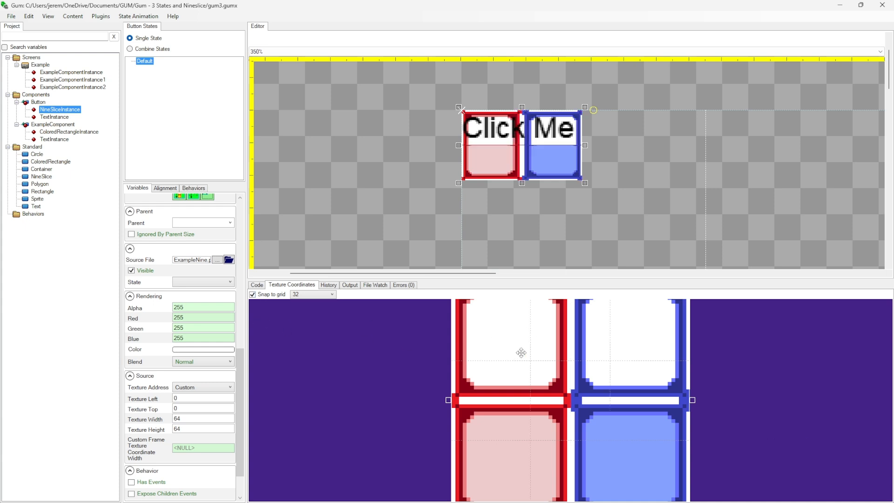
pyautogui.moveTo(193, 418); pyautogui.dragTo(149, 423)
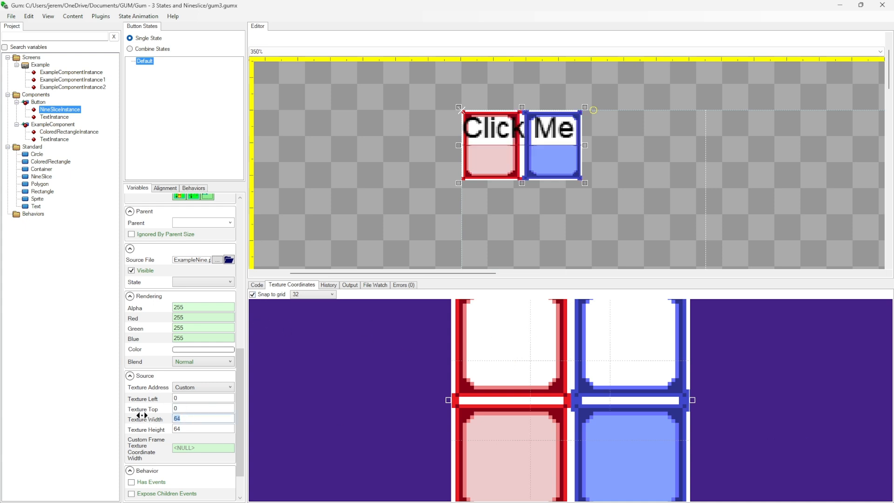
pyautogui.write('32')
pyautogui.press('Tab')
pyautogui.write('32')
pyautogui.click(189, 420)
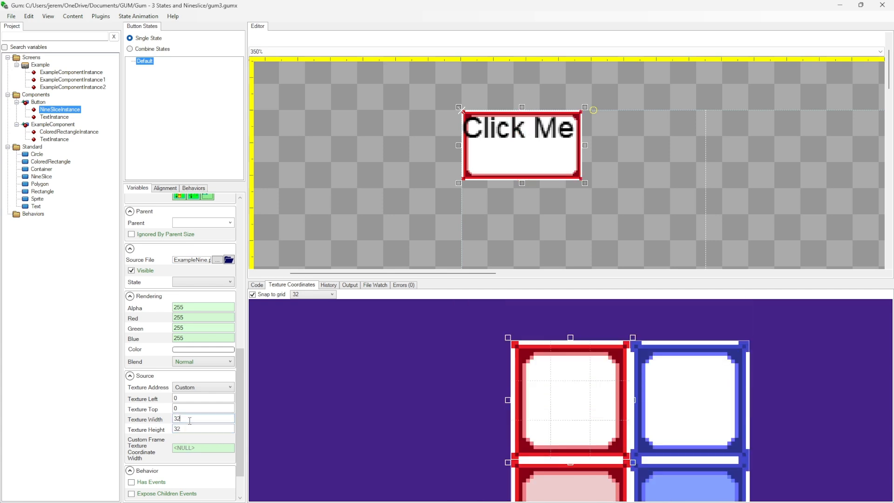
pyautogui.moveTo(456, 402); pyautogui.dragTo(307, 363)
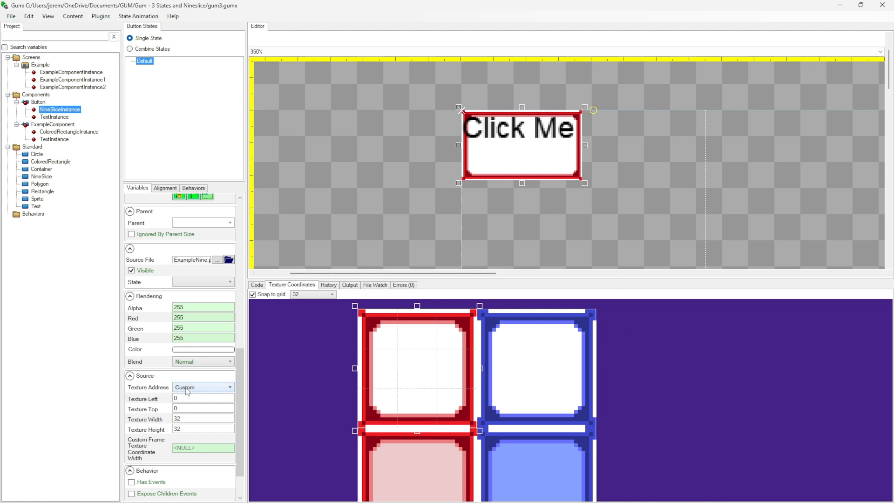
# Review the available Texture Address options, keep Custom, and give the texture coordinates view more height
pyautogui.click(186, 390)
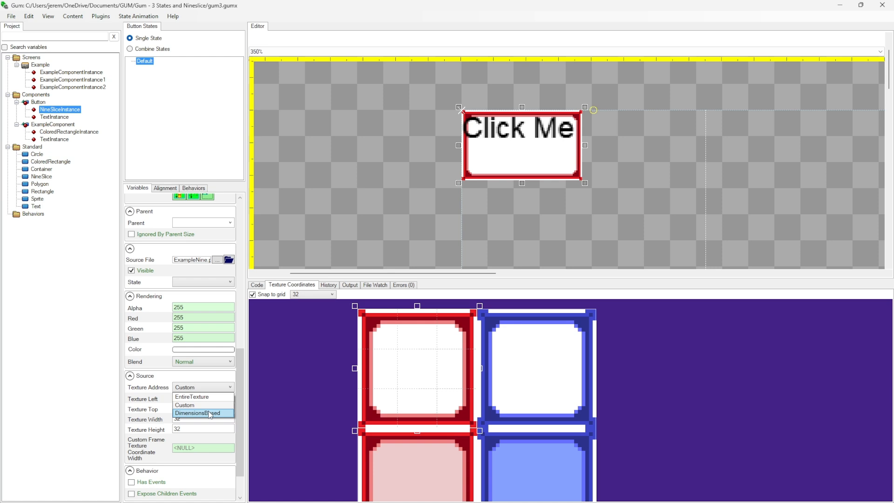
pyautogui.click(73, 361)
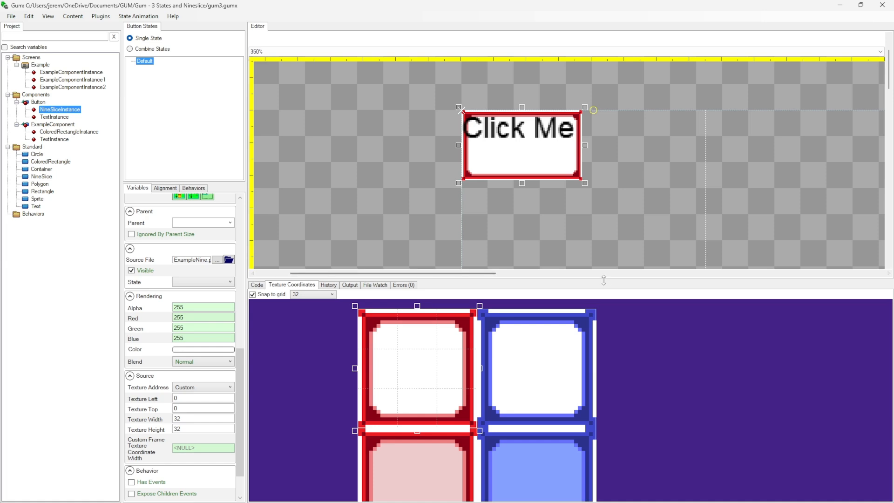
pyautogui.moveTo(604, 279); pyautogui.dragTo(603, 231)
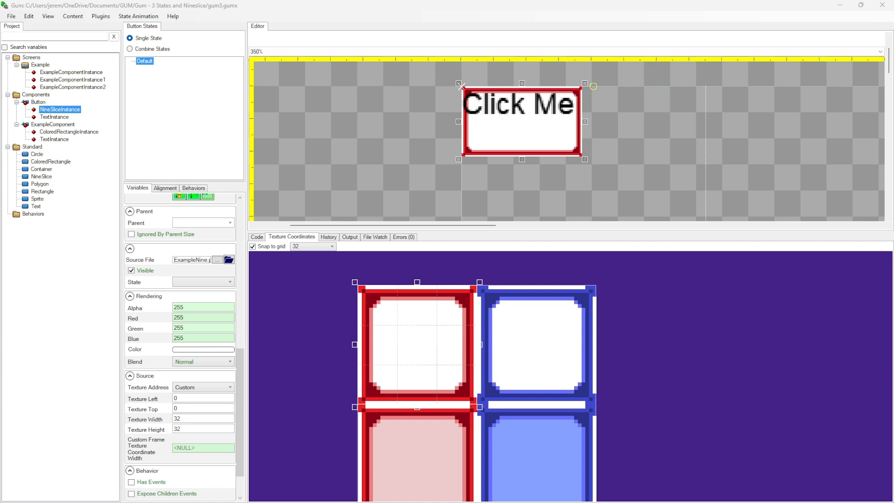
# Add two state categories named Style and Selected to the Button component
pyautogui.rightClick(139, 78)
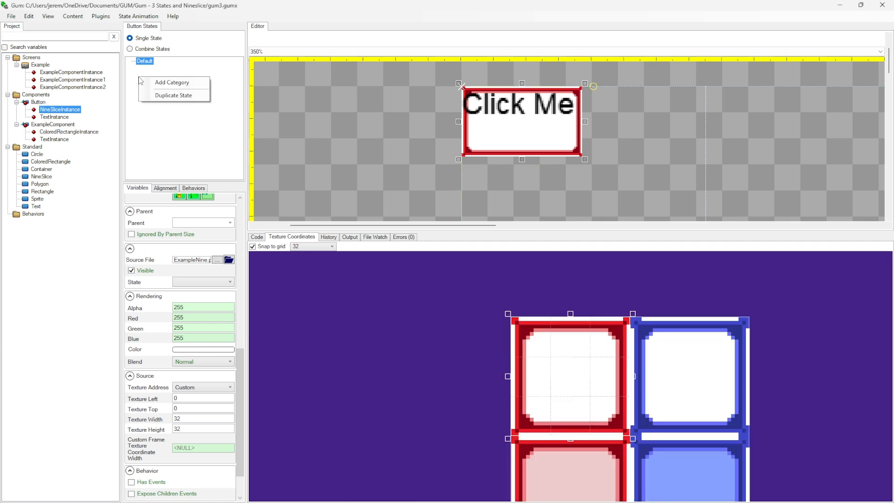
pyautogui.click(158, 83)
pyautogui.write('Style')
pyautogui.press('Return')
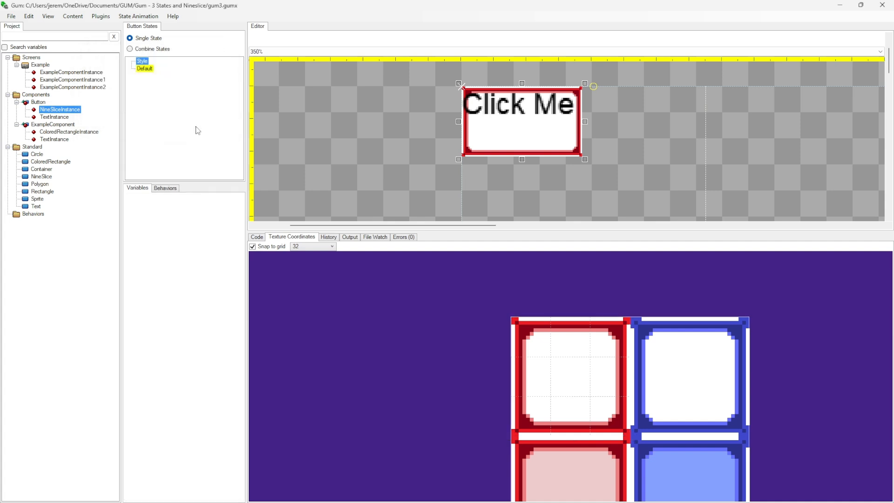
pyautogui.rightClick(180, 118)
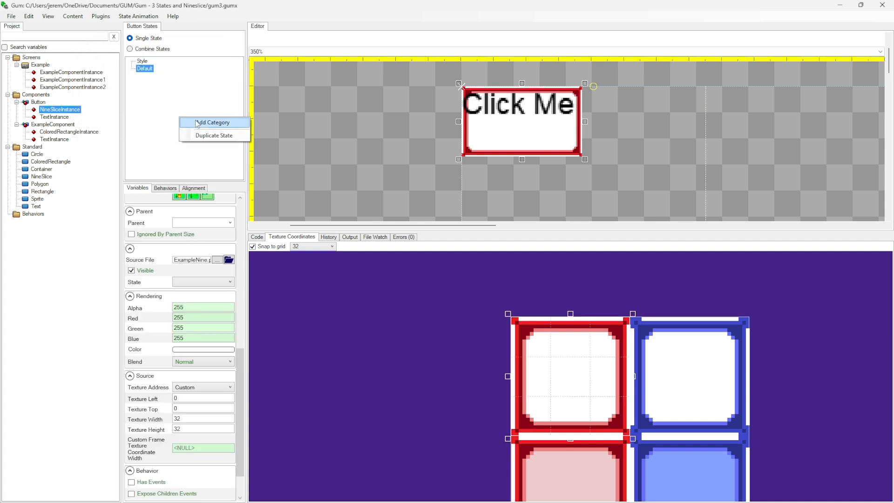
pyautogui.click(196, 122)
pyautogui.write('Selected')
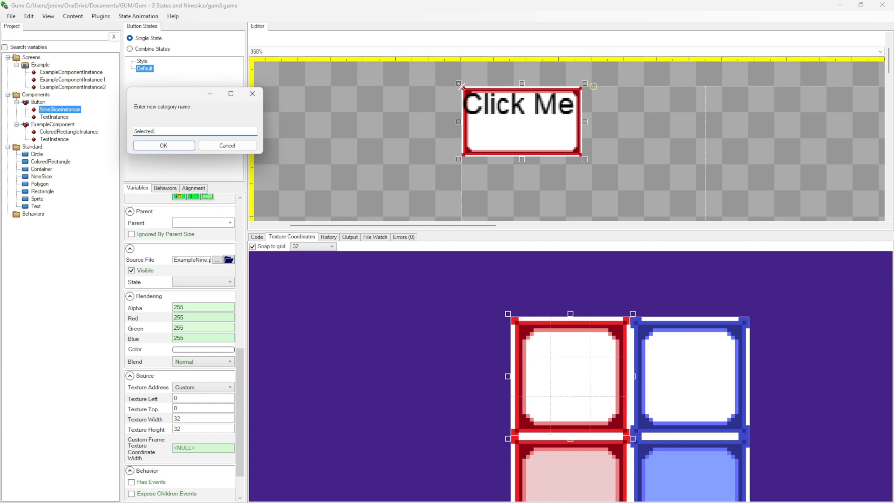
pyautogui.press('Return')
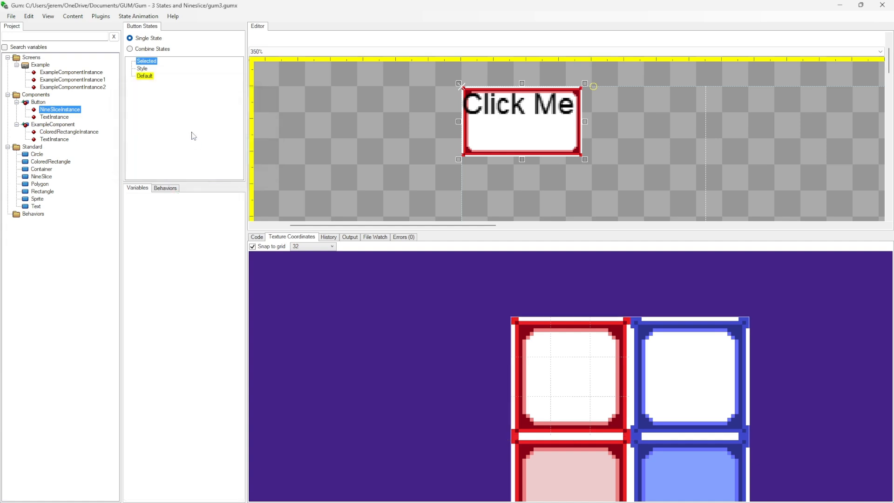
# Add the states Pressed and Released to the Selected category
pyautogui.rightClick(151, 61)
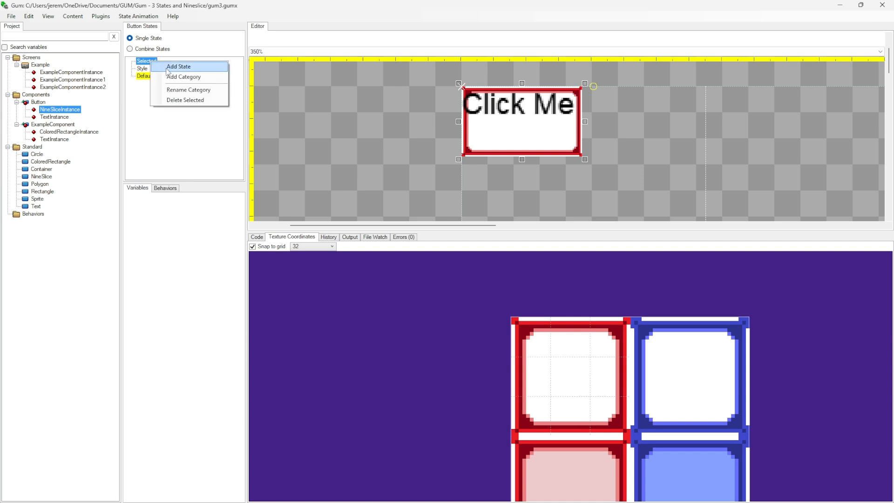
pyautogui.click(168, 69)
pyautogui.write('Pressed')
pyautogui.press('Return')
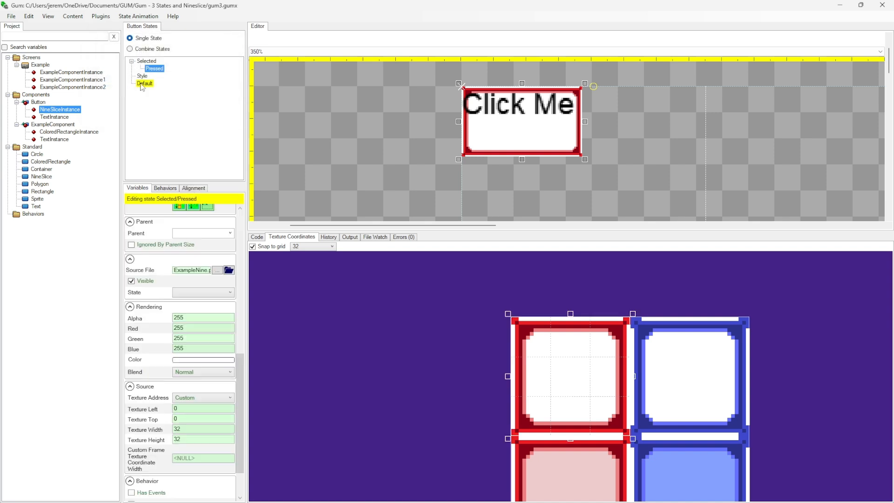
pyautogui.rightClick(148, 61)
pyautogui.click(161, 66)
pyautogui.write('Released')
pyautogui.press('Return')
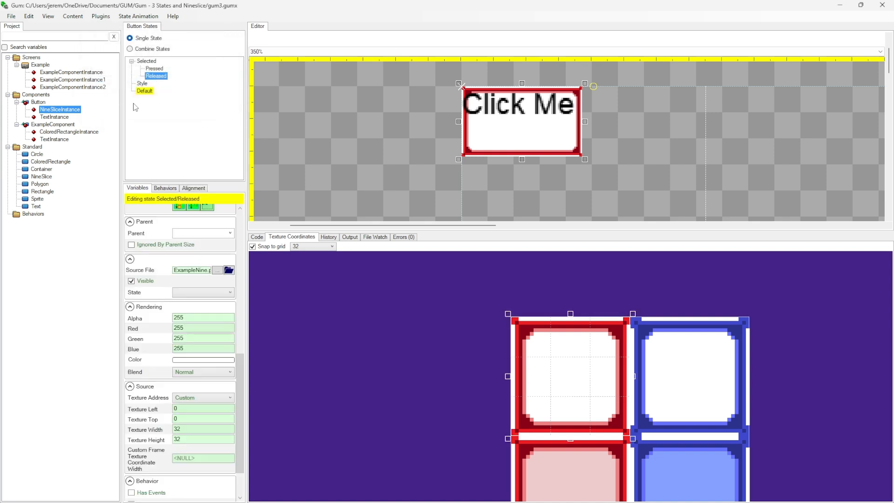
# Add the states Red and Blue to the Style category
pyautogui.rightClick(143, 85)
pyautogui.click(160, 88)
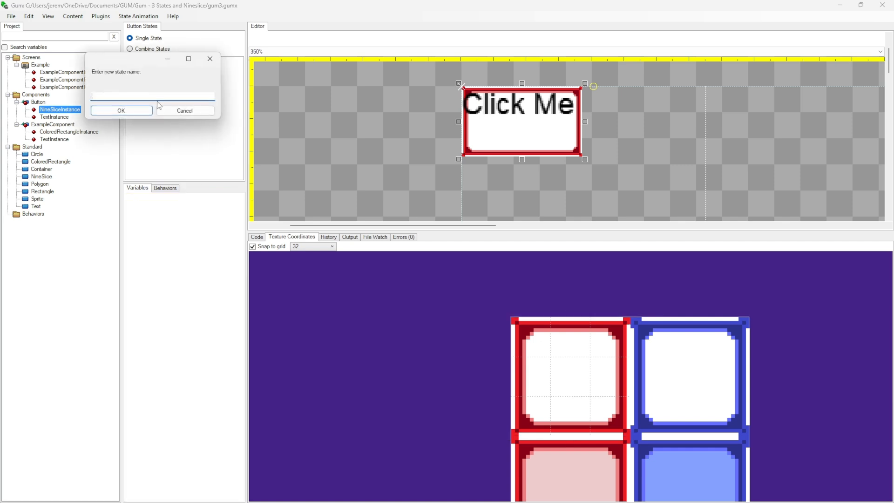
pyautogui.write('Red')
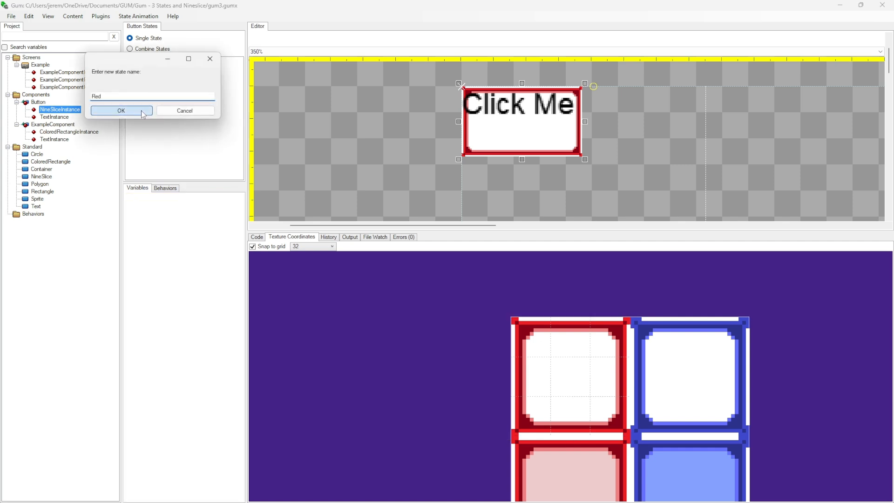
pyautogui.click(135, 111)
pyautogui.rightClick(139, 83)
pyautogui.click(161, 88)
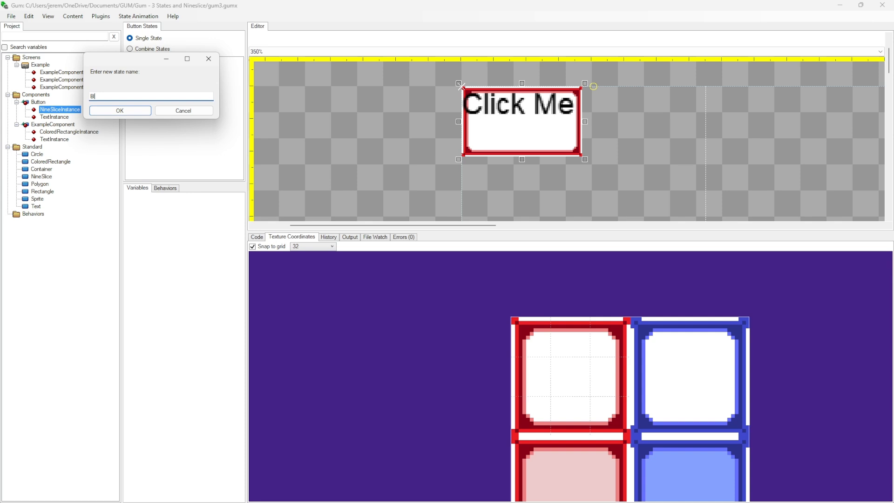
pyautogui.press('Return')
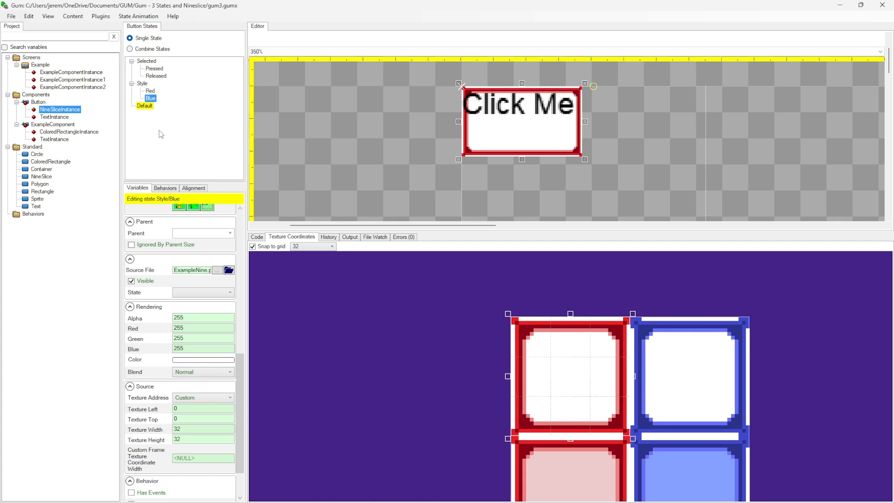
# Widen the variables area and, in the Blue state, move the NineSlice's texture region onto the upper blue frame
pyautogui.moveTo(121, 163); pyautogui.dragTo(113, 163)
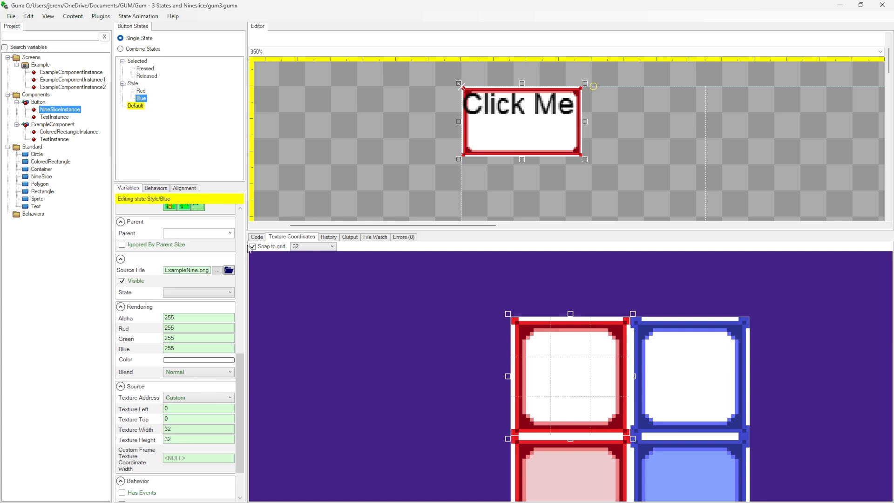
pyautogui.moveTo(248, 248); pyautogui.dragTo(262, 247)
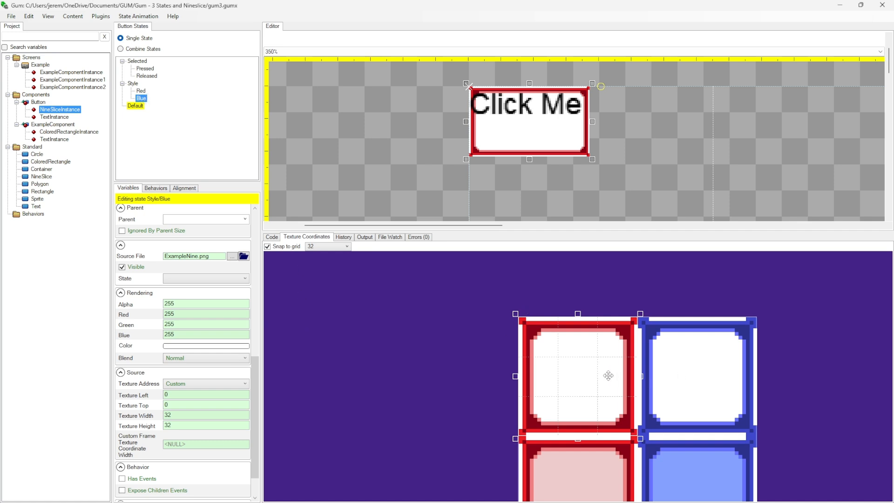
pyautogui.moveTo(609, 373); pyautogui.dragTo(688, 376)
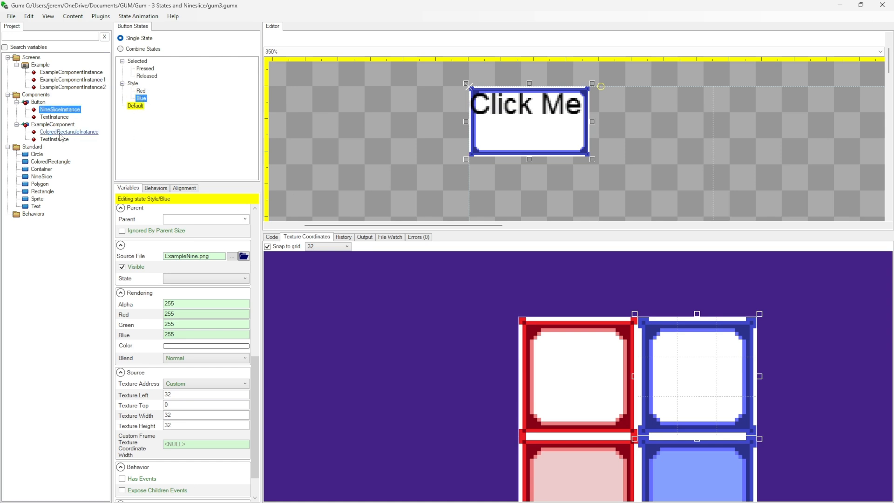
# Compare the NineSlice's appearance and texture variables in the Red and Blue states of the Style category
pyautogui.click(141, 92)
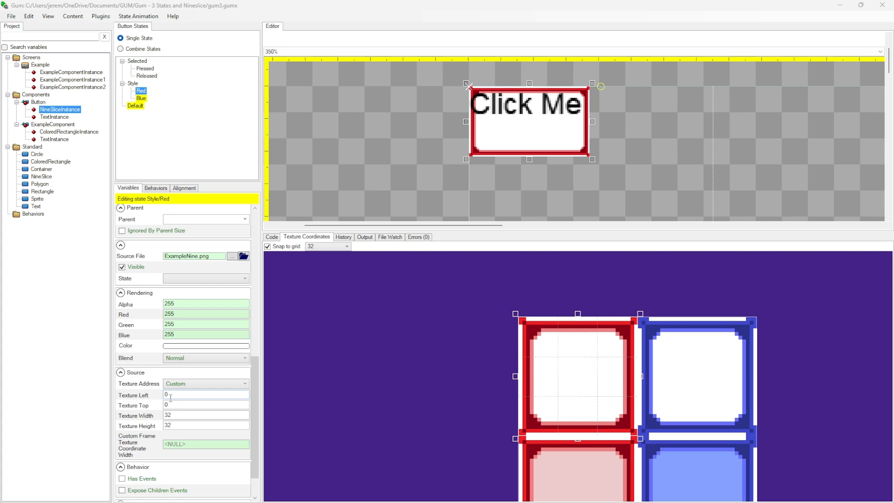
pyautogui.click(141, 98)
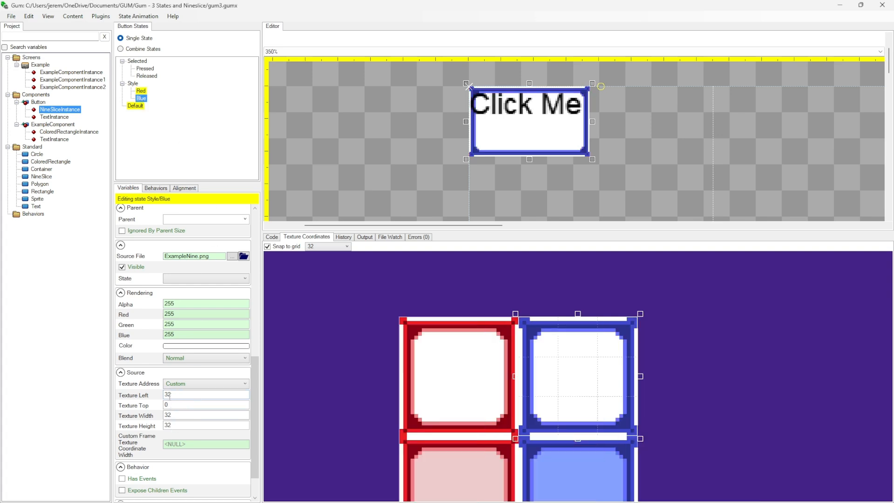
pyautogui.moveTo(570, 366); pyautogui.dragTo(539, 376)
pyautogui.click(134, 90)
pyautogui.click(137, 61)
# Remove the NineSlice instance's Texture Top, Texture Width and Texture Height variables from all states in the Style category
pyautogui.click(135, 83)
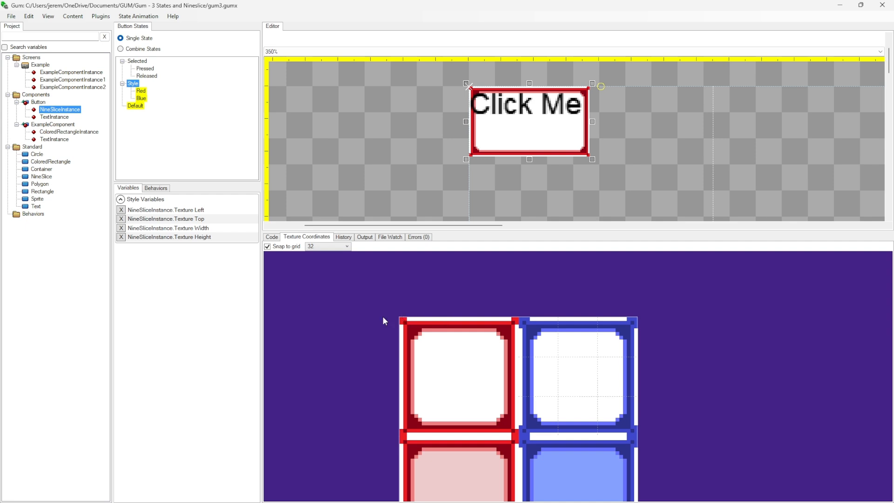
pyautogui.click(122, 219)
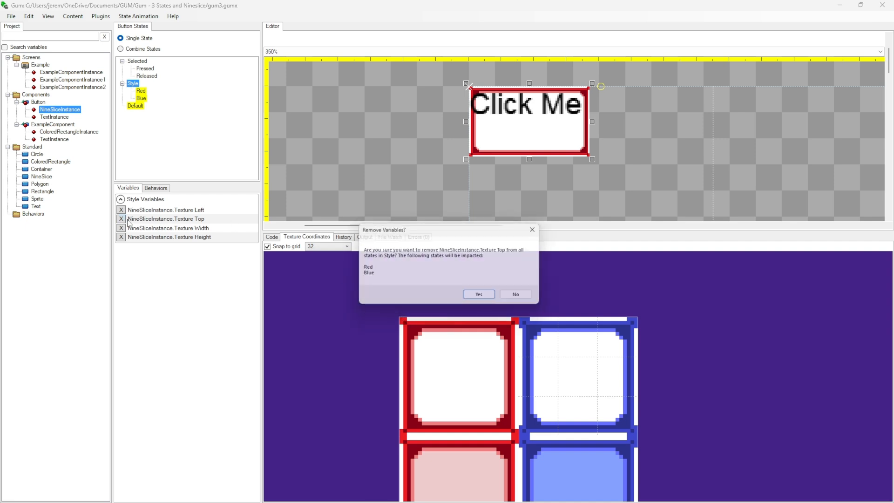
pyautogui.click(479, 294)
pyautogui.click(121, 219)
pyautogui.click(483, 297)
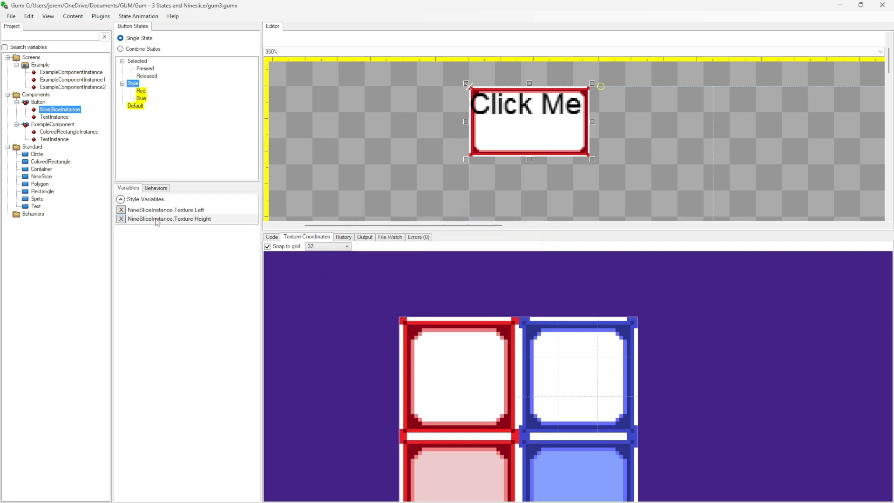
pyautogui.click(121, 219)
pyautogui.click(483, 296)
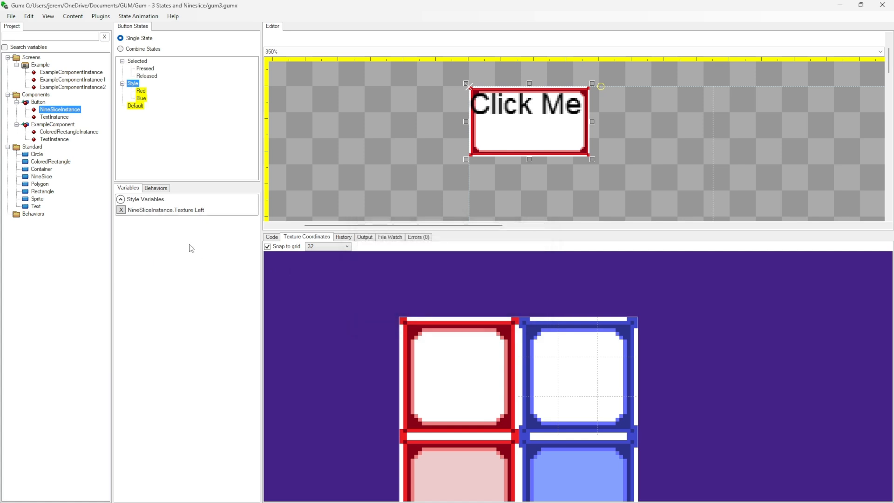
# Check which NineSlice texture variables the Blue and Red states still set explicitly
pyautogui.click(141, 99)
pyautogui.scroll(-5, 205, 341)
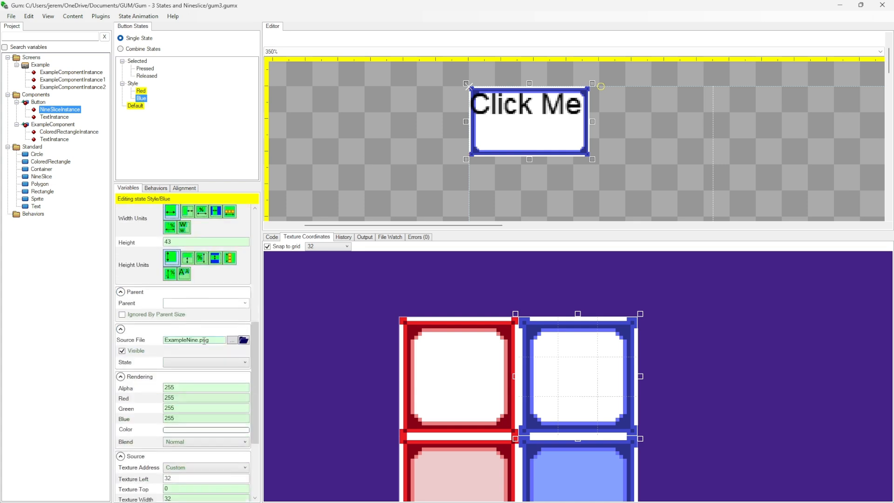
pyautogui.scroll(-2, 211, 442)
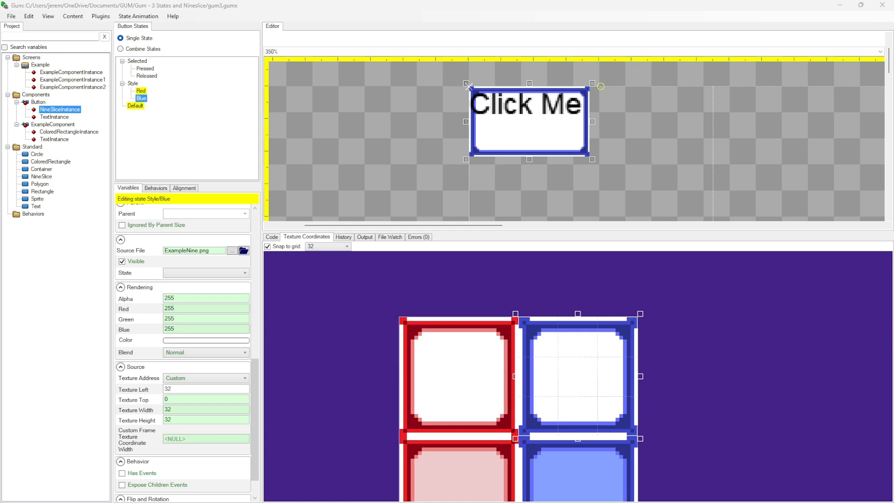
pyautogui.click(141, 91)
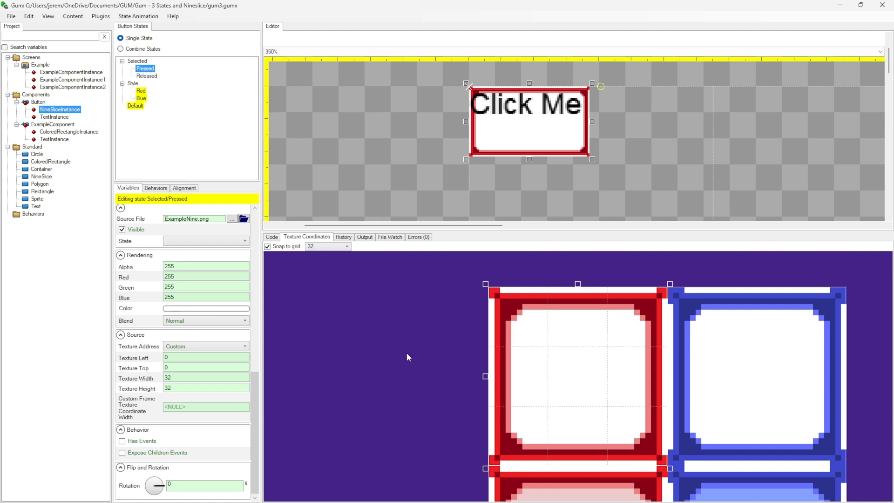
# In the Pressed state, move the NineSlice's texture region onto the lower, pink-filled red frame
pyautogui.scroll(-4, 406, 353)
pyautogui.scroll(2, 385, 348)
pyautogui.scroll(-1, 400, 366)
pyautogui.moveTo(400, 365); pyautogui.dragTo(336, 303)
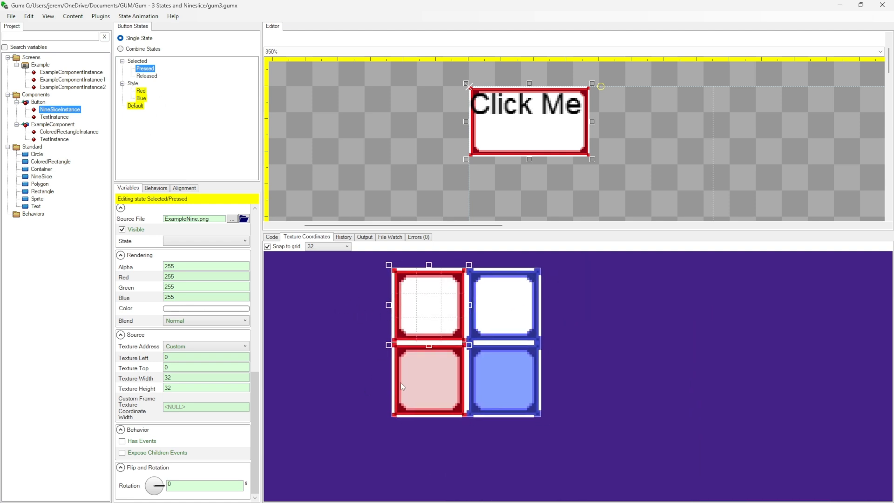
pyautogui.moveTo(424, 310); pyautogui.dragTo(418, 371)
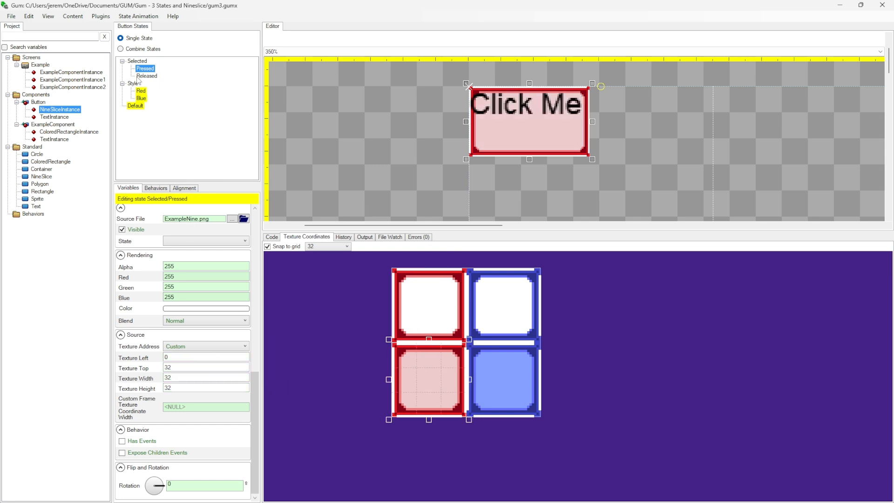
# Remove the NineSlice instance's Texture Left, Texture Width and Texture Height variables from all states in the Selected category, and check the Style category's variables
pyautogui.click(137, 61)
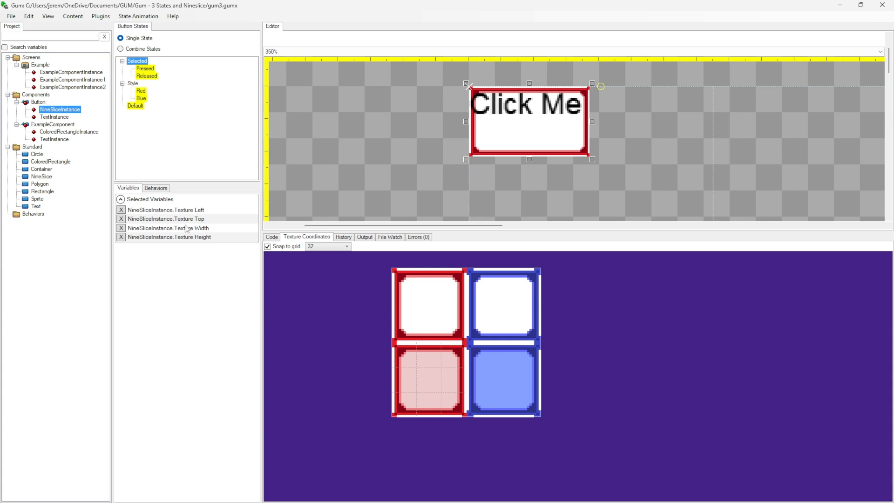
pyautogui.click(121, 210)
pyautogui.click(481, 298)
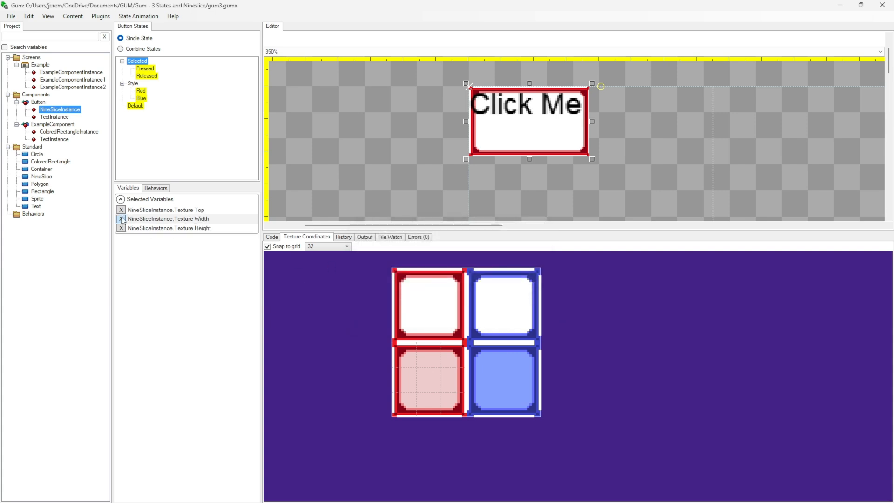
pyautogui.click(122, 218)
pyautogui.click(483, 297)
pyautogui.click(121, 219)
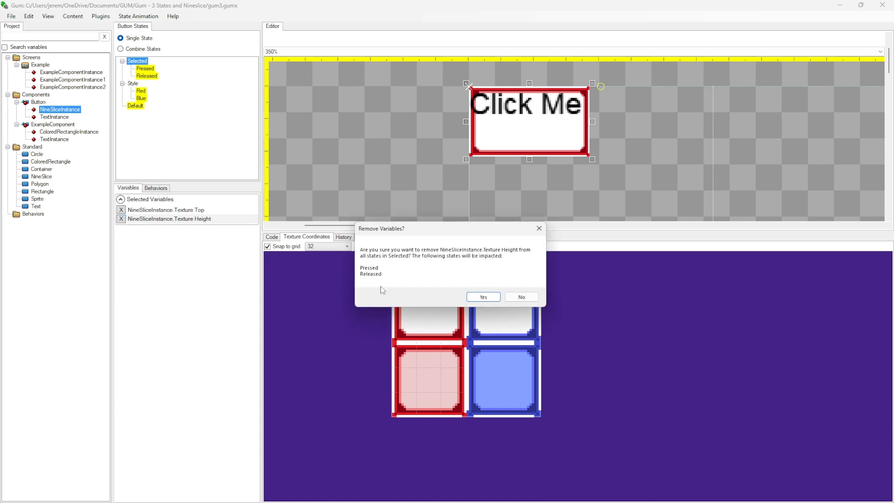
pyautogui.click(483, 297)
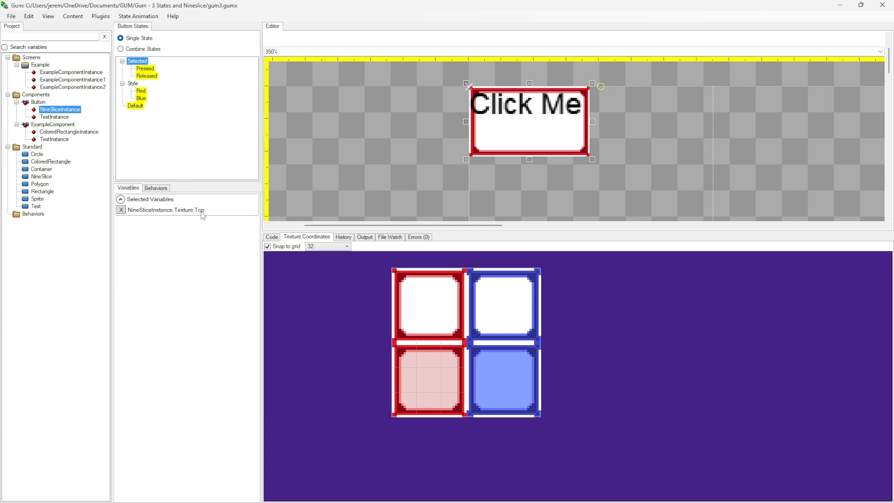
pyautogui.click(132, 85)
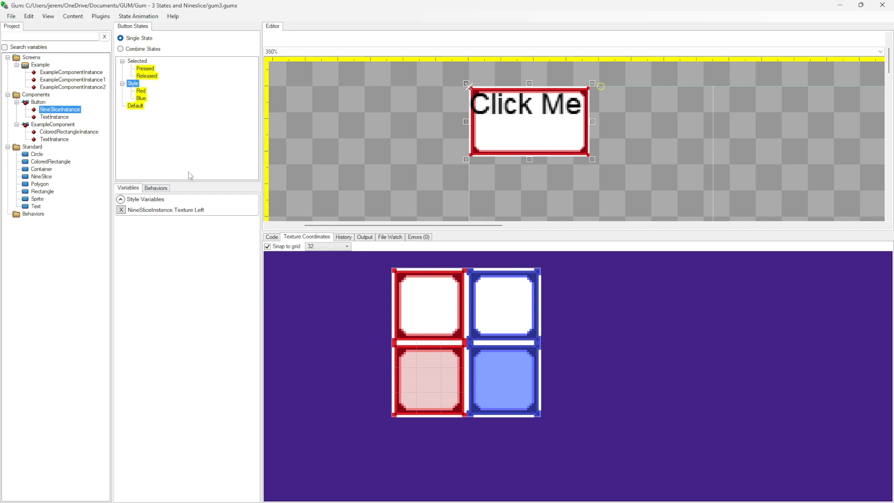
# Try Pressed with Blue and Released with Red as the Selected State and Style State of the Button component's Default state
pyautogui.click(38, 102)
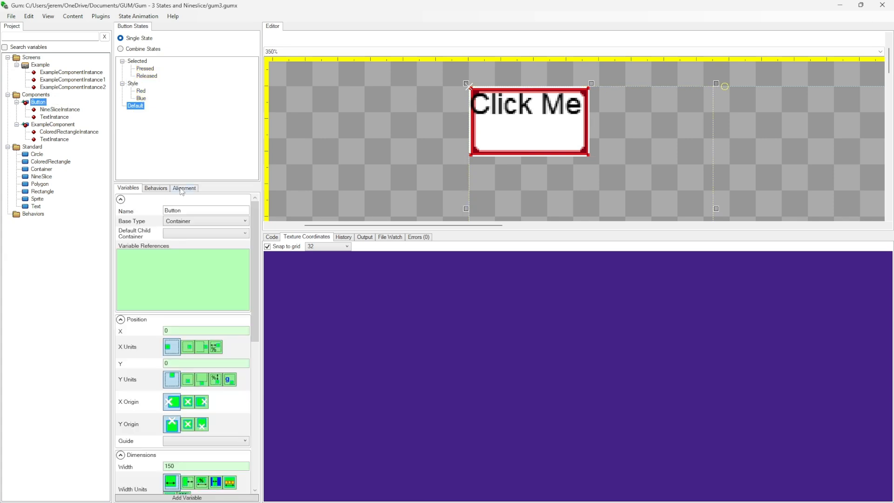
pyautogui.scroll(-6, 223, 346)
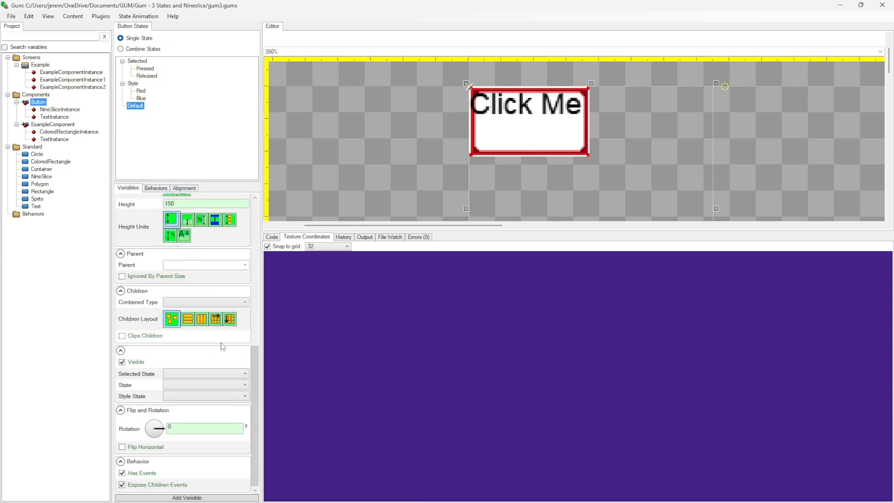
pyautogui.click(180, 374)
pyautogui.click(185, 385)
pyautogui.click(187, 396)
pyautogui.click(185, 414)
pyautogui.click(183, 398)
pyautogui.click(183, 405)
pyautogui.click(185, 375)
pyautogui.click(184, 392)
# Try Selected State Pressed and Style State Blue on the Button with combined states enabled, and return to single-state mode
pyautogui.click(143, 49)
pyautogui.click(182, 375)
pyautogui.click(182, 383)
pyautogui.click(184, 396)
pyautogui.click(184, 414)
pyautogui.click(184, 396)
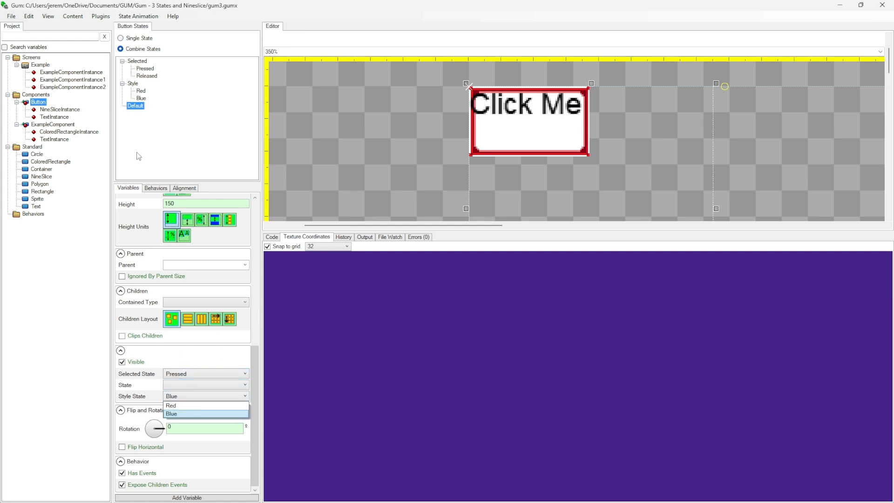
pyautogui.click(141, 38)
pyautogui.click(137, 39)
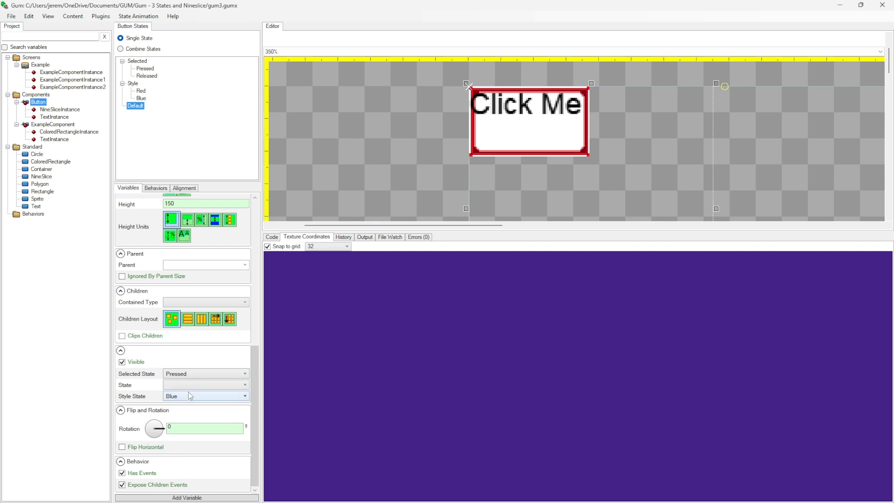
# Try Style State Red on the Button component's Default state and undo the recent state assignments
pyautogui.click(180, 397)
pyautogui.click(171, 406)
pyautogui.hotkey('ctrl', 'z')
pyautogui.hotkey('ctrl', 'z')
pyautogui.hotkey('ctrl', 'z')
# Replace the Example screen's component instances with a Button instance and set its Selected State to Pressed
pyautogui.moveTo(38, 103); pyautogui.dragTo(41, 64)
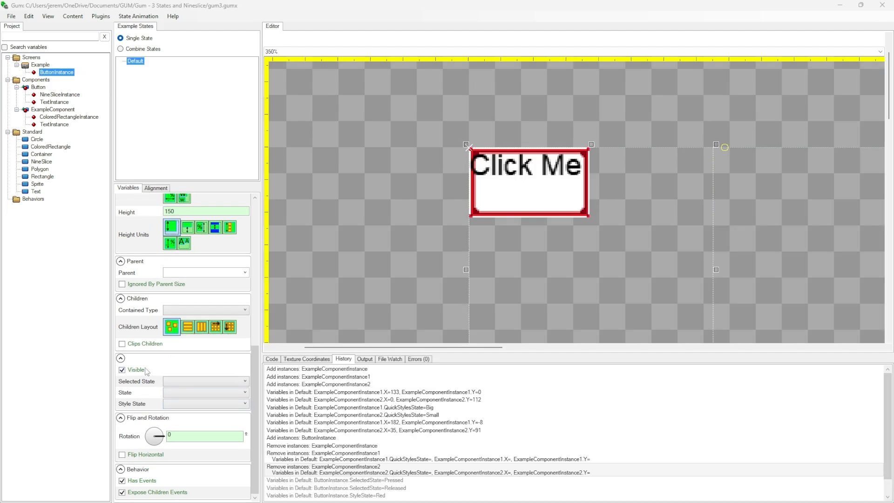
pyautogui.click(226, 382)
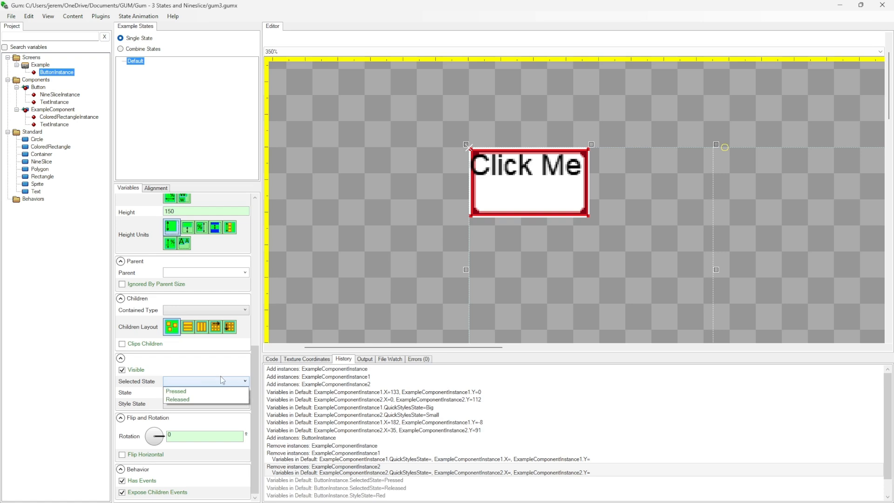
pyautogui.click(185, 391)
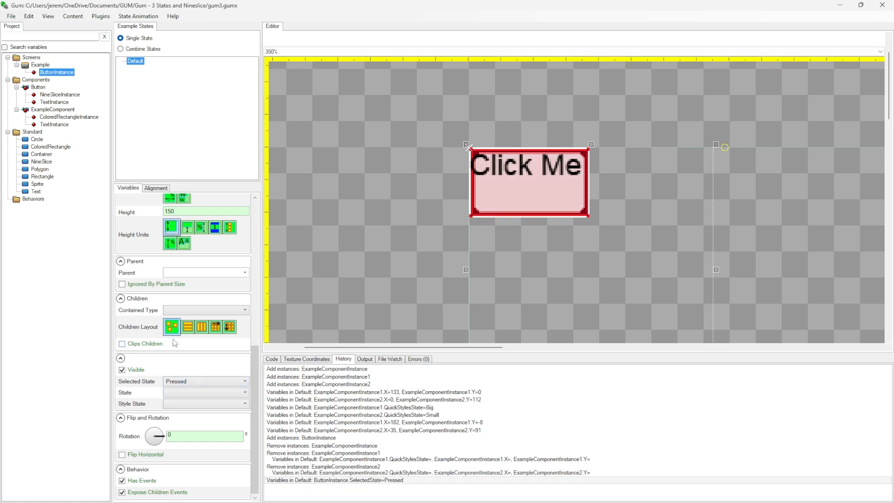
# Set the Button instance's Style State to Red and its Selected State to Released
pyautogui.click(190, 403)
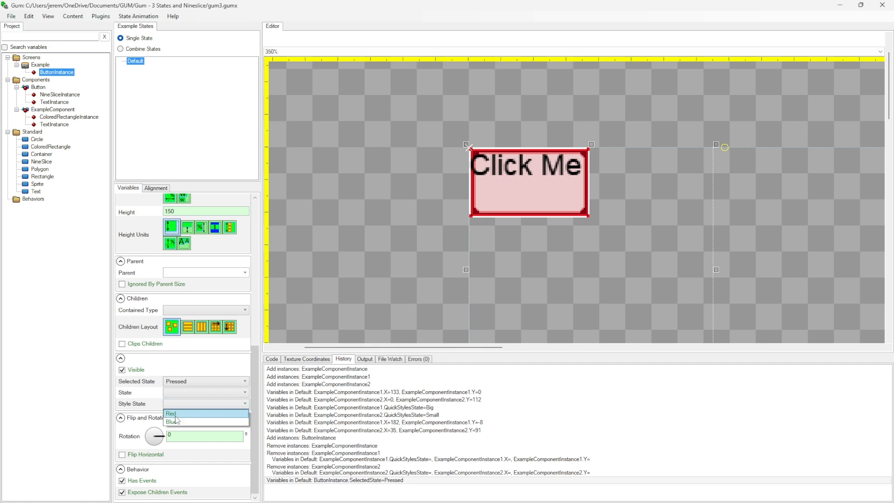
pyautogui.click(172, 414)
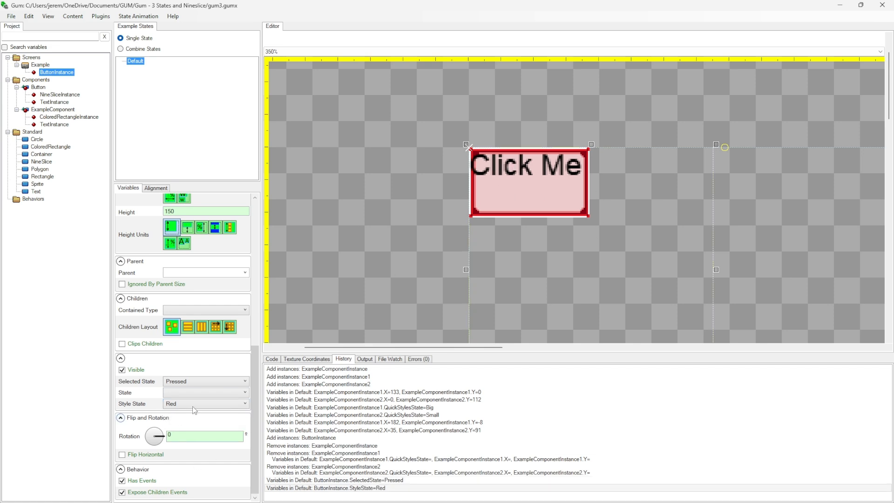
pyautogui.click(176, 382)
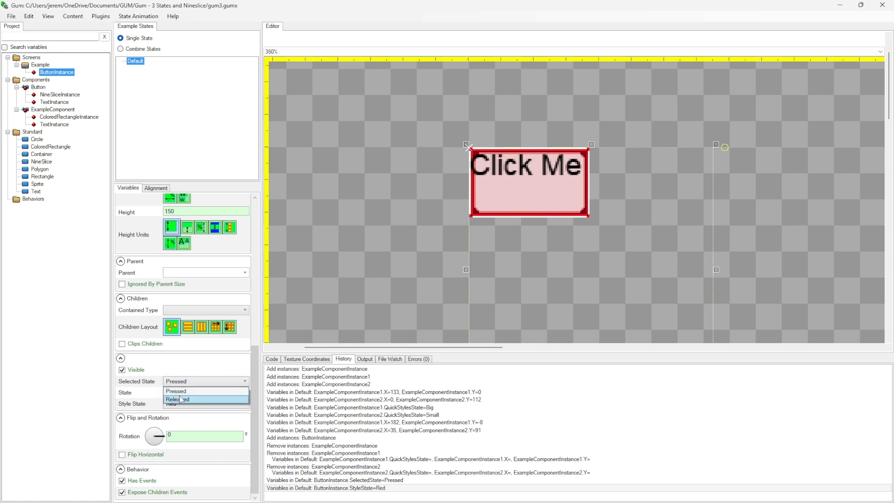
pyautogui.click(182, 400)
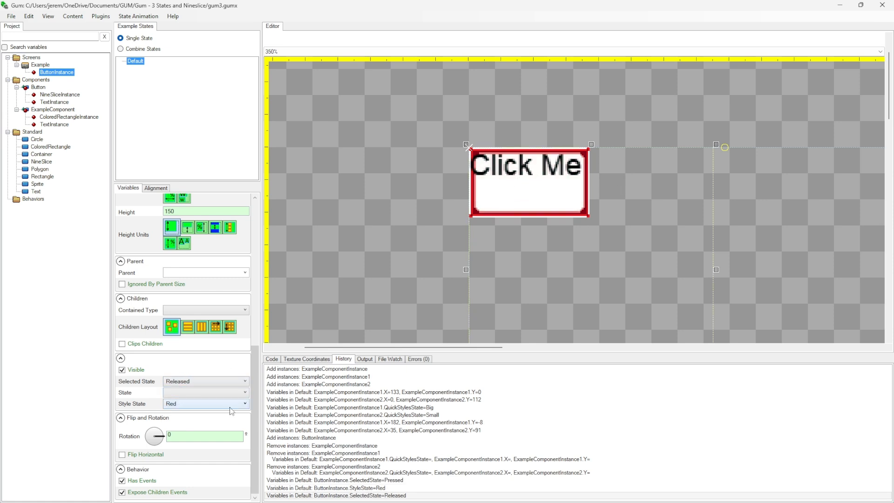
# Switch the Button instance's Style State to Blue and its Selected State to Pressed
pyautogui.click(178, 405)
pyautogui.click(179, 421)
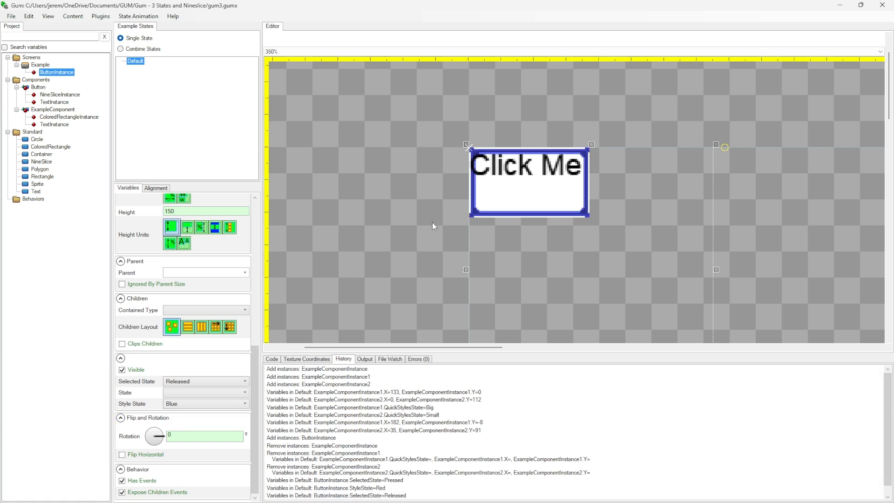
pyautogui.click(181, 382)
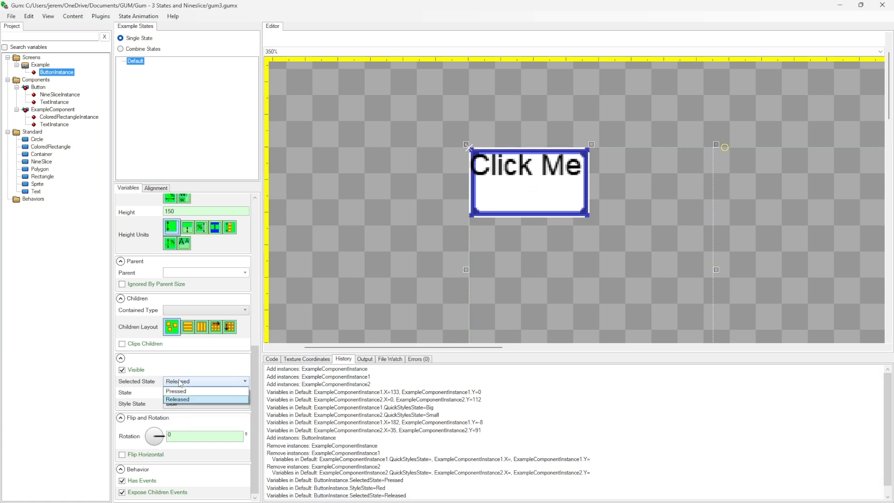
pyautogui.click(179, 394)
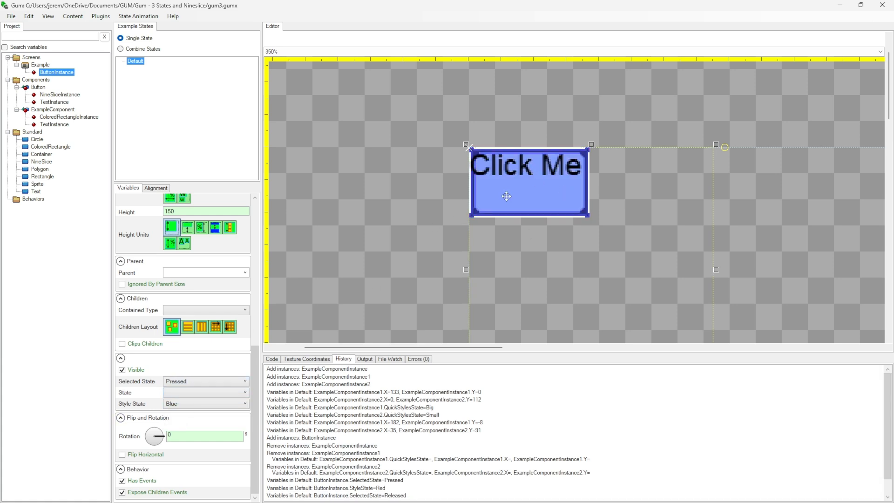
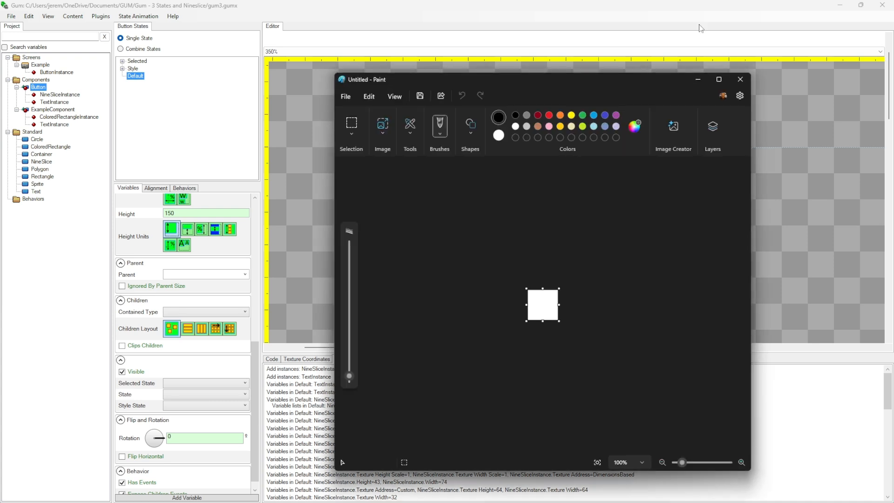
# Make room around the blank Paint canvas and enlarge the canvas to 701 × 483 px
pyautogui.moveTo(581, 84); pyautogui.dragTo(335, 41)
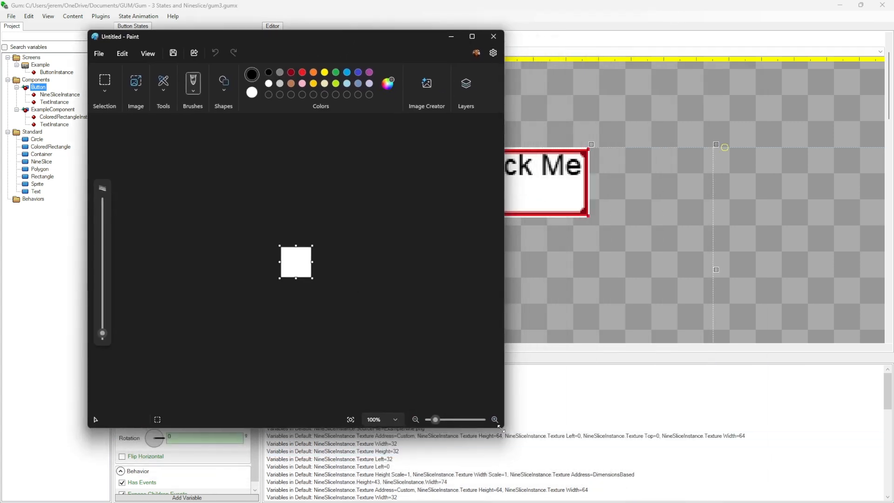
pyautogui.moveTo(505, 427); pyautogui.dragTo(736, 447)
pyautogui.moveTo(429, 290); pyautogui.dragTo(722, 481)
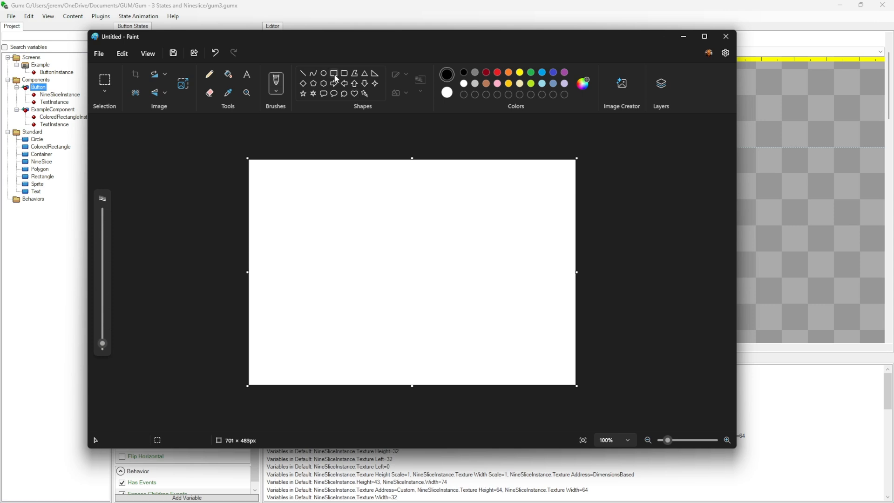
# Draw a small red six-point star near the upper-left corner of the Paint canvas
pyautogui.click(313, 93)
pyautogui.click(497, 72)
pyautogui.moveTo(290, 188); pyautogui.dragTo(316, 223)
pyautogui.click(403, 184)
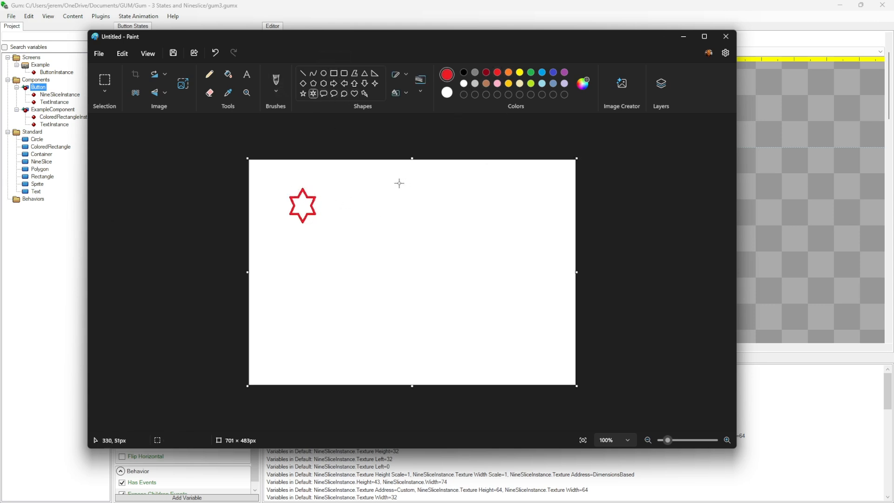
# Copy the red star and paste copies beside it to complete a first row of six stars
pyautogui.click(105, 80)
pyautogui.moveTo(283, 183); pyautogui.dragTo(324, 229)
pyautogui.hotkey('ctrl', 'c')
pyautogui.hotkey('ctrl', 'v')
pyautogui.moveTo(269, 181); pyautogui.dragTo(381, 206)
pyautogui.hotkey('ctrl', 'v')
pyautogui.hotkey('ctrl', 'v')
pyautogui.moveTo(274, 182); pyautogui.dragTo(424, 209)
pyautogui.hotkey('ctrl', 'v')
pyautogui.moveTo(274, 183); pyautogui.dragTo(463, 207)
# Paste six more star copies and arrange them as a second row below the first
pyautogui.hotkey('ctrl', 'v')
pyautogui.moveTo(274, 183); pyautogui.dragTo(496, 199)
pyautogui.hotkey('ctrl', 'v')
pyautogui.moveTo(273, 189); pyautogui.dragTo(308, 253)
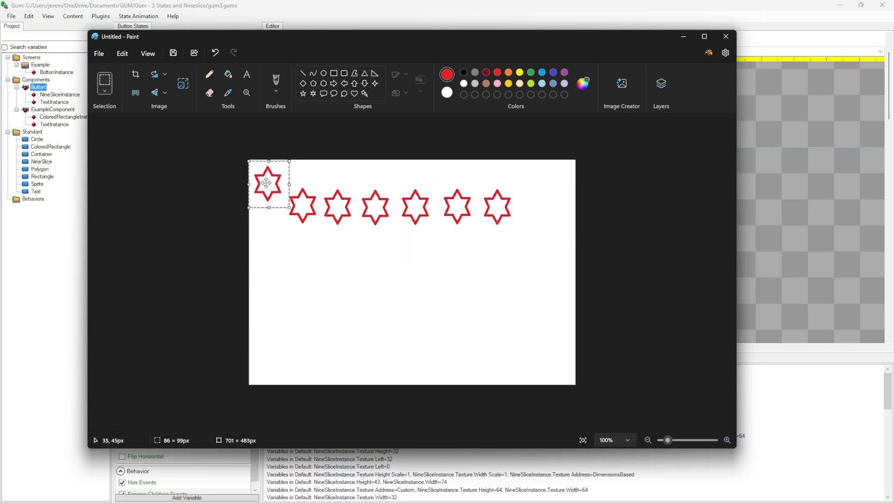
pyautogui.hotkey('ctrl', 'v')
pyautogui.moveTo(272, 189); pyautogui.dragTo(341, 251)
pyautogui.hotkey('ctrl', 'v')
pyautogui.moveTo(272, 188); pyautogui.dragTo(378, 249)
pyautogui.hotkey('ctrl', 'v')
pyautogui.moveTo(273, 189); pyautogui.dragTo(477, 261)
# Paste further star copies and arrange them as a third row of six
pyautogui.hotkey('ctrl', 'v')
pyautogui.hotkey('ctrl', 'v')
pyautogui.moveTo(269, 183); pyautogui.dragTo(502, 242)
pyautogui.hotkey('ctrl', 'v')
pyautogui.moveTo(270, 190); pyautogui.dragTo(381, 293)
pyautogui.hotkey('ctrl', 'v')
# Paste six star copies as a fourth row to finish the tiled grid, and clear the selection
pyautogui.hotkey('ctrl', 'v')
pyautogui.hotkey('ctrl', 'v')
pyautogui.moveTo(274, 179); pyautogui.dragTo(416, 288)
pyautogui.hotkey('ctrl', 'v')
pyautogui.moveTo(275, 179); pyautogui.dragTo(456, 279)
pyautogui.hotkey('ctrl', 'v')
pyautogui.moveTo(274, 178); pyautogui.dragTo(501, 279)
pyautogui.hotkey('ctrl', 'v')
pyautogui.moveTo(266, 182); pyautogui.dragTo(305, 328)
pyautogui.hotkey('ctrl', 'v')
pyautogui.moveTo(266, 183); pyautogui.dragTo(341, 326)
pyautogui.hotkey('ctrl', 'v')
pyautogui.moveTo(266, 183); pyautogui.dragTo(374, 311)
pyautogui.hotkey('ctrl', 'v')
pyautogui.moveTo(269, 178); pyautogui.dragTo(417, 323)
pyautogui.hotkey('ctrl', 'v')
pyautogui.moveTo(273, 178); pyautogui.dragTo(461, 322)
pyautogui.hotkey('ctrl', 'v')
pyautogui.moveTo(286, 177); pyautogui.dragTo(518, 322)
pyautogui.click(535, 225)
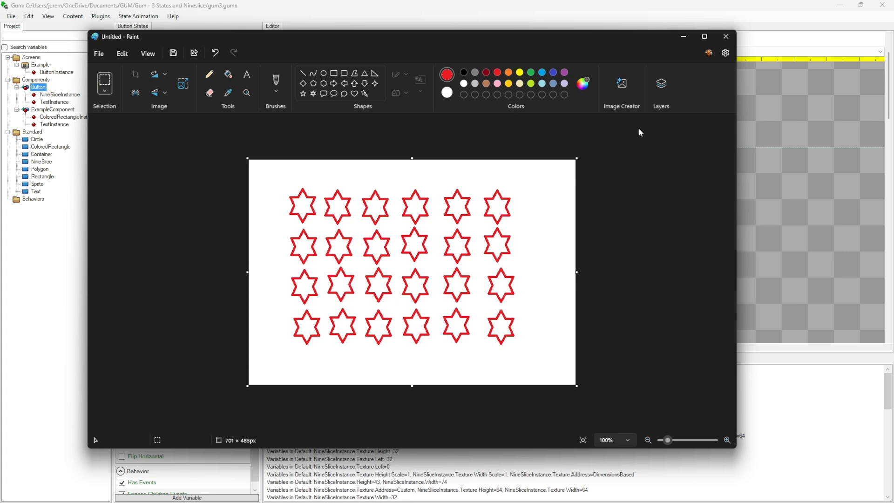
# Return to Gum, add a Sprite instance to the Example screen, and move the button and sprite apart
pyautogui.click(683, 38)
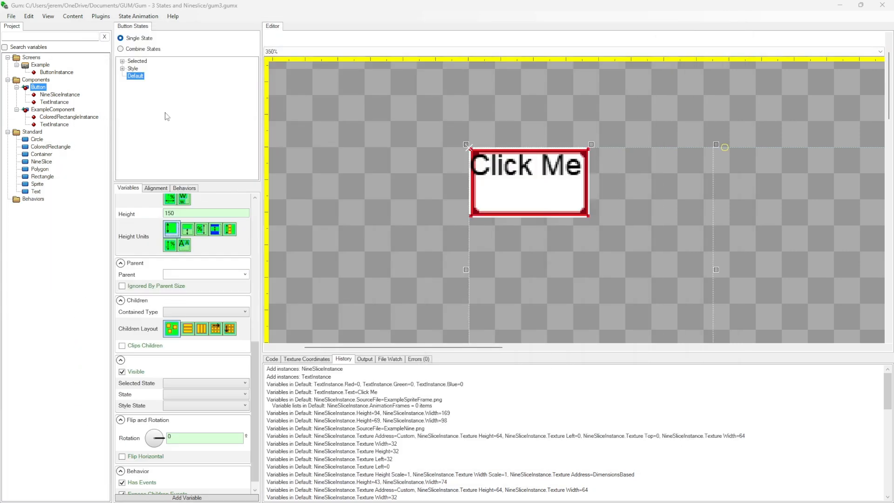
pyautogui.moveTo(39, 185); pyautogui.dragTo(46, 67)
pyautogui.click(50, 72)
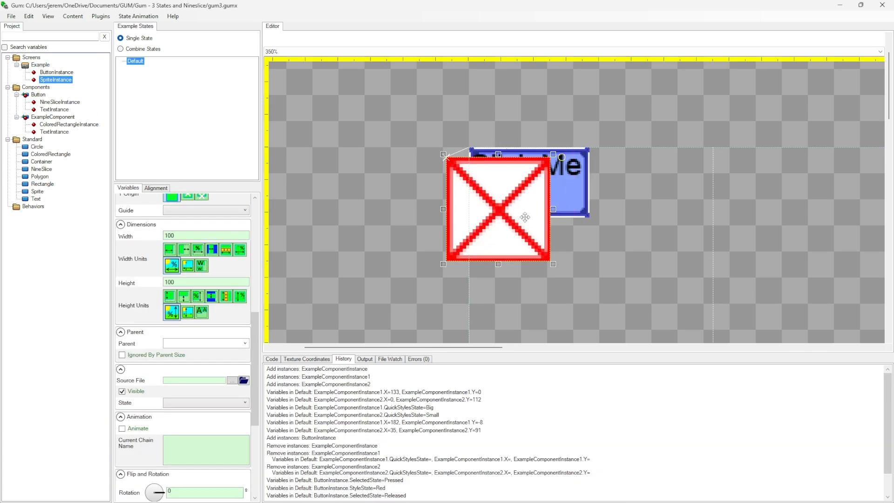
pyautogui.moveTo(670, 175); pyautogui.dragTo(814, 122)
pyautogui.moveTo(519, 216); pyautogui.dragTo(552, 243)
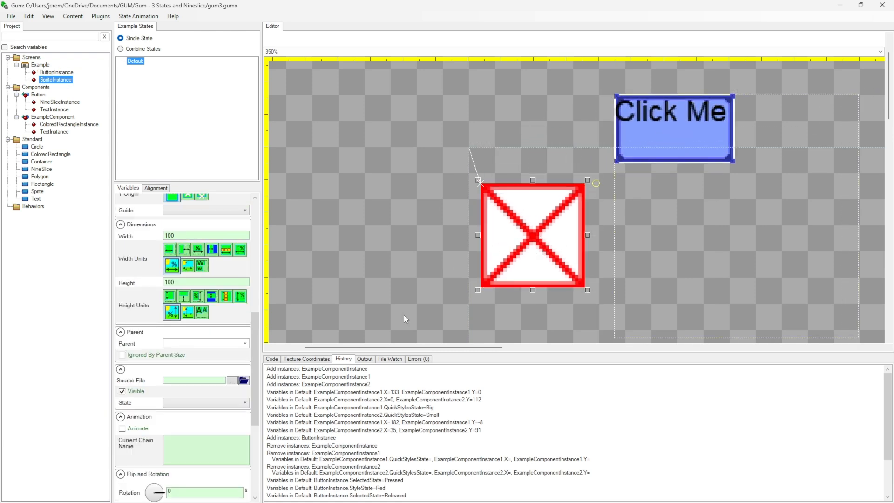
# Set the SpriteInstance's Source File to ExampleSpriteFrame.png
pyautogui.click(232, 380)
pyautogui.click(144, 188)
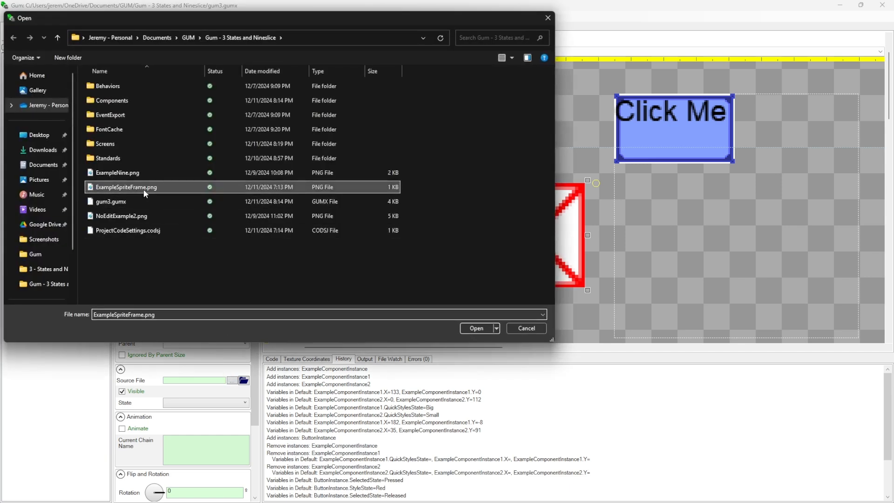
pyautogui.click(483, 328)
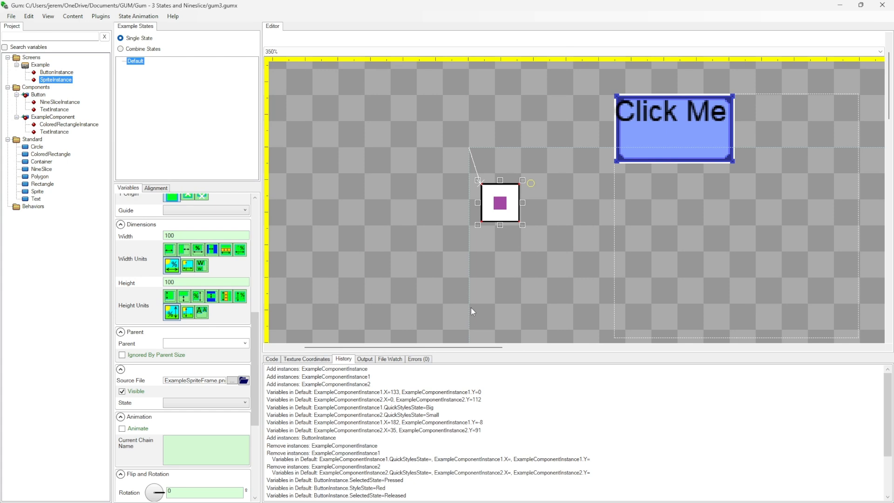
# Set the sprite's Texture Address to DimensionsBased and enable Wrap
pyautogui.scroll(-5, 209, 404)
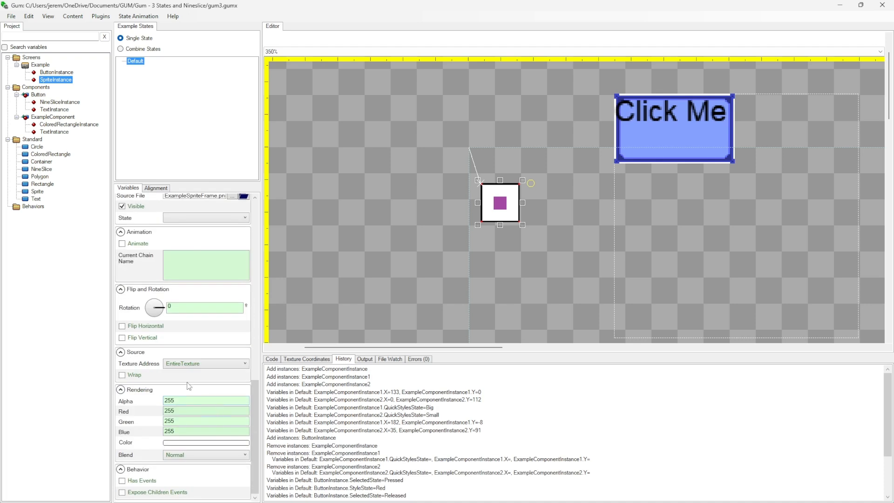
pyautogui.click(188, 366)
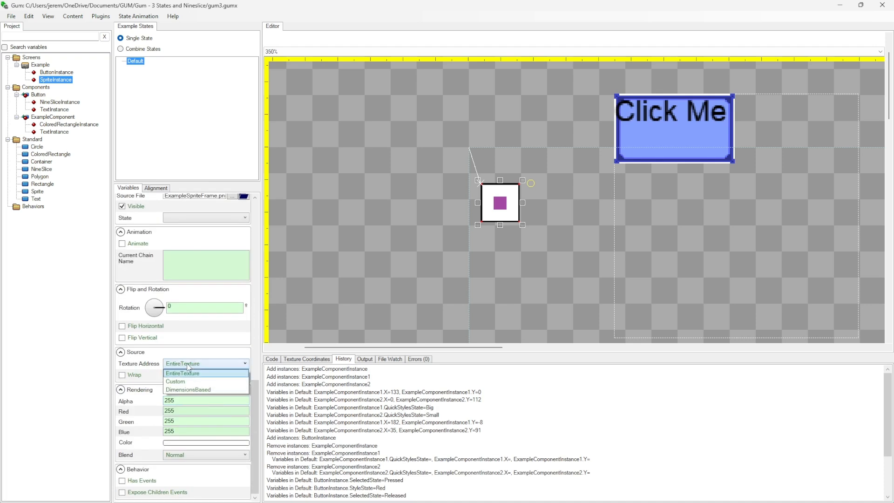
pyautogui.click(189, 390)
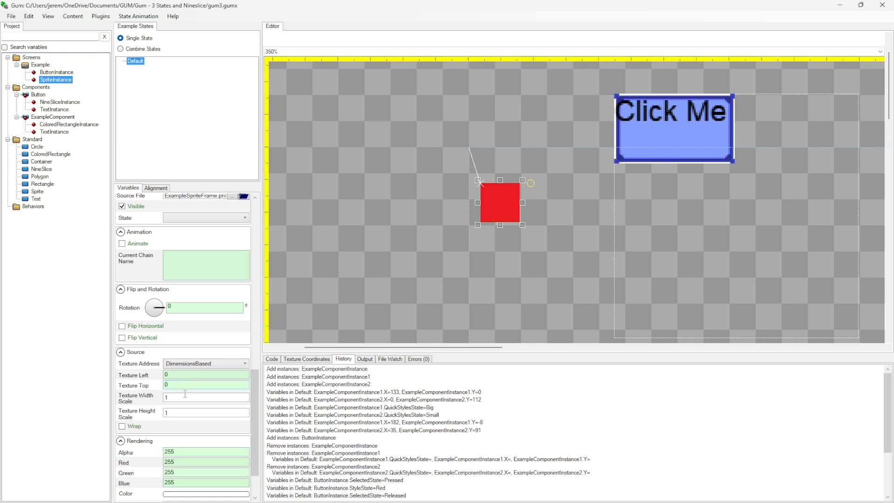
pyautogui.click(122, 426)
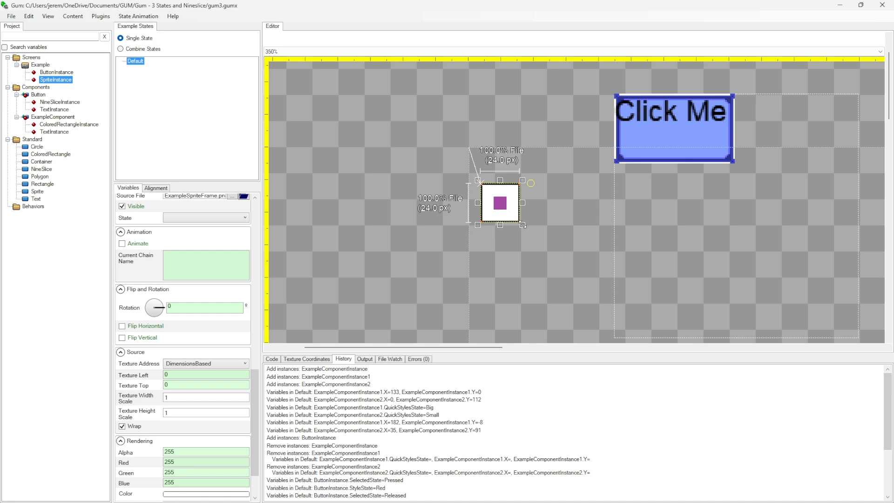
# Enlarge and reposition the wrapped sprite so its texture tiles across a wide area of the Example screen
pyautogui.moveTo(523, 226); pyautogui.dragTo(706, 304)
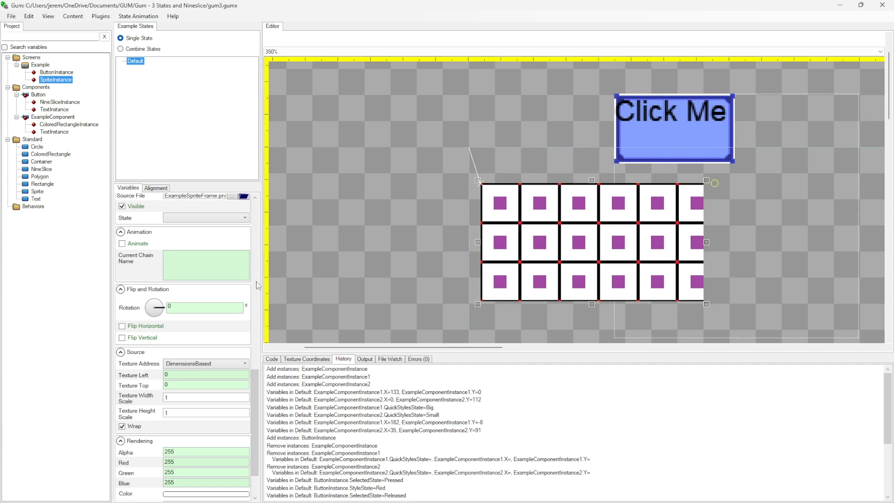
pyautogui.moveTo(585, 204); pyautogui.dragTo(422, 185)
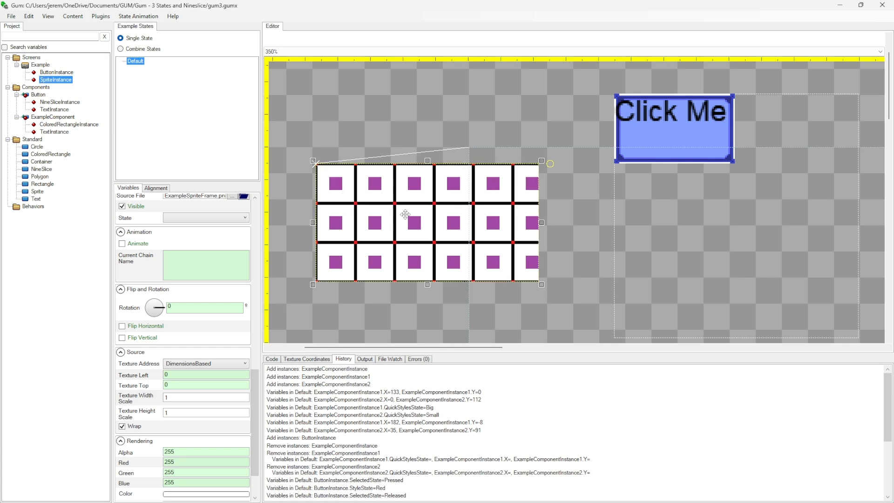
pyautogui.moveTo(555, 284); pyautogui.dragTo(676, 331)
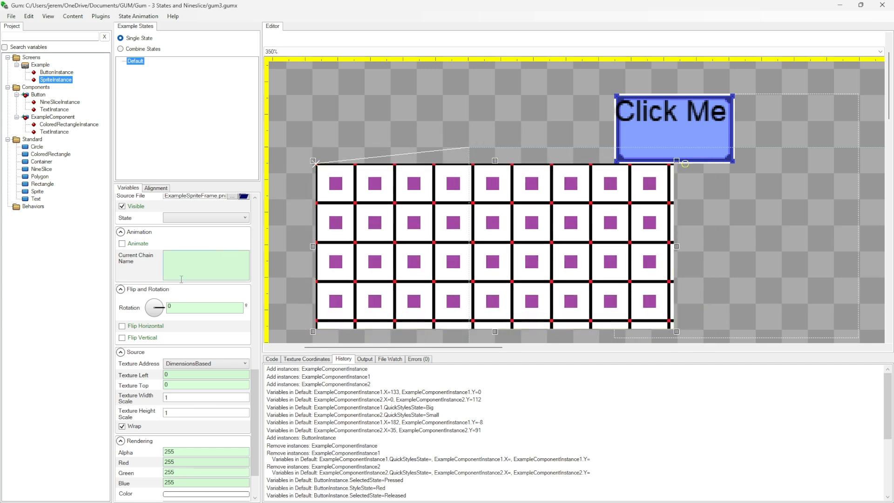
# Set the sprite's Texture Width Scale to 0.5
pyautogui.scroll(-3, 205, 323)
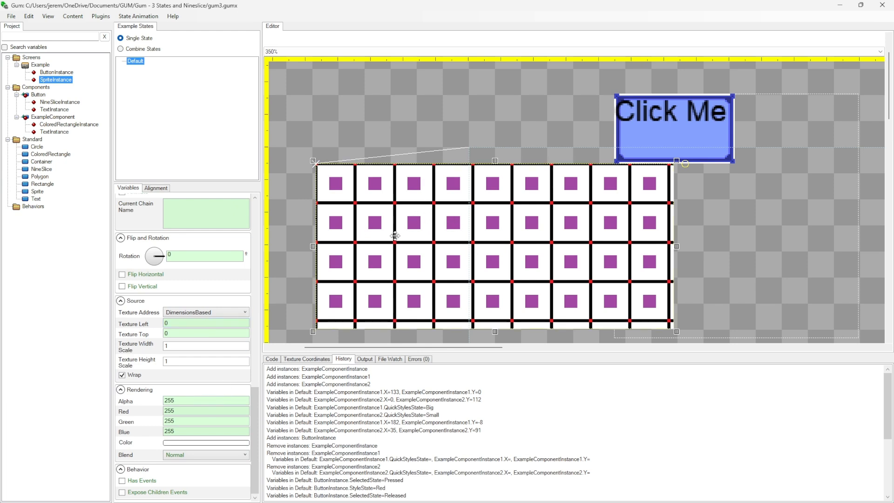
pyautogui.moveTo(176, 345); pyautogui.dragTo(147, 347)
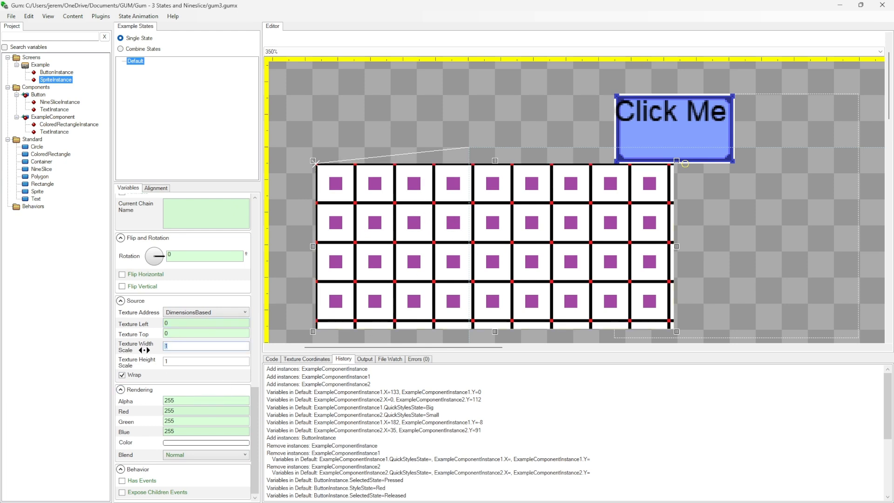
pyautogui.write('0.5')
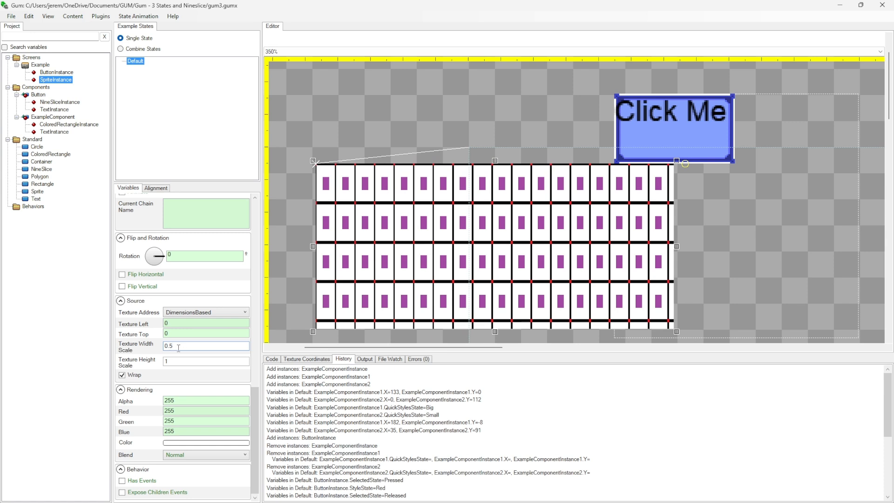
# Set the sprite's Texture Height Scale to 0.5
pyautogui.click(177, 360)
pyautogui.press('BackSpace')
pyautogui.write('0.5')
pyautogui.press('BackSpace')
pyautogui.write('.5')
pyautogui.press('Return')
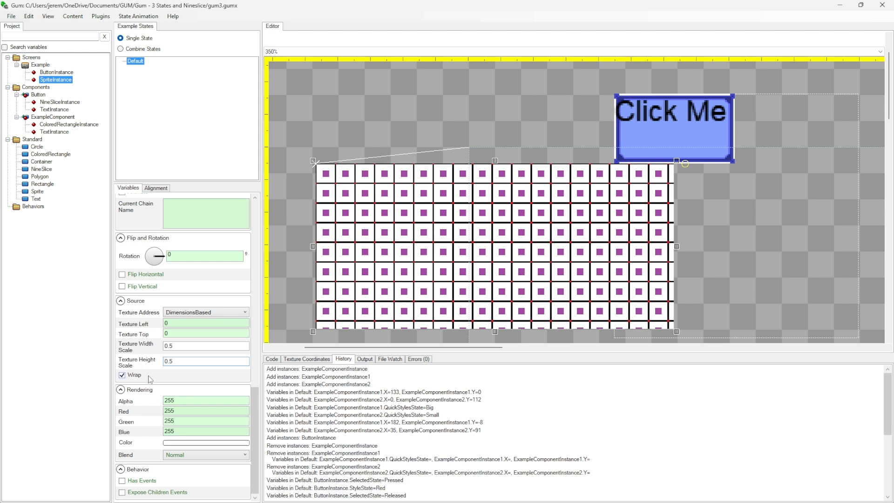
# Try a Texture Height Scale of 2 on the sprite
pyautogui.moveTo(179, 360); pyautogui.dragTo(125, 358)
pyautogui.write('2')
pyautogui.press('Return')
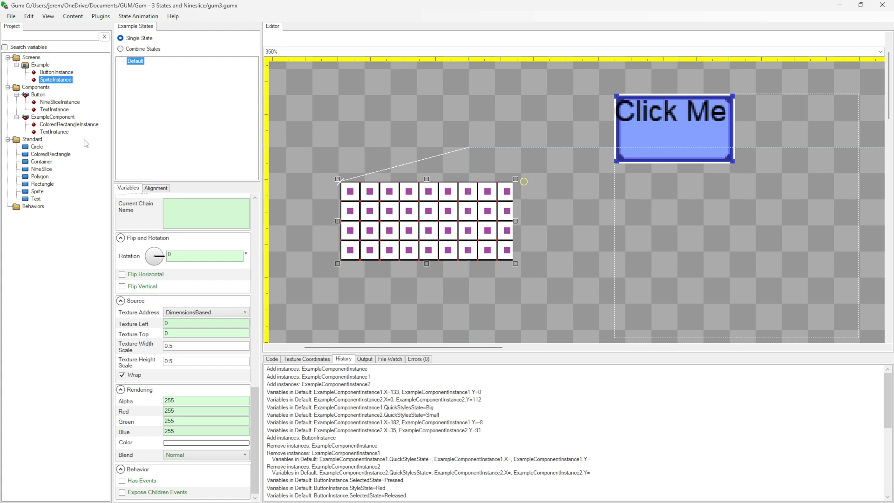
# Copy the Example screen's SpriteInstance into the Button component and fit it inside the frame below the Click Me text
pyautogui.click(42, 80)
pyautogui.moveTo(40, 81)
pyautogui.mouseDown()
pyautogui.moveTo(45, 100)
pyautogui.moveTo(37, 95)
pyautogui.mouseUp()
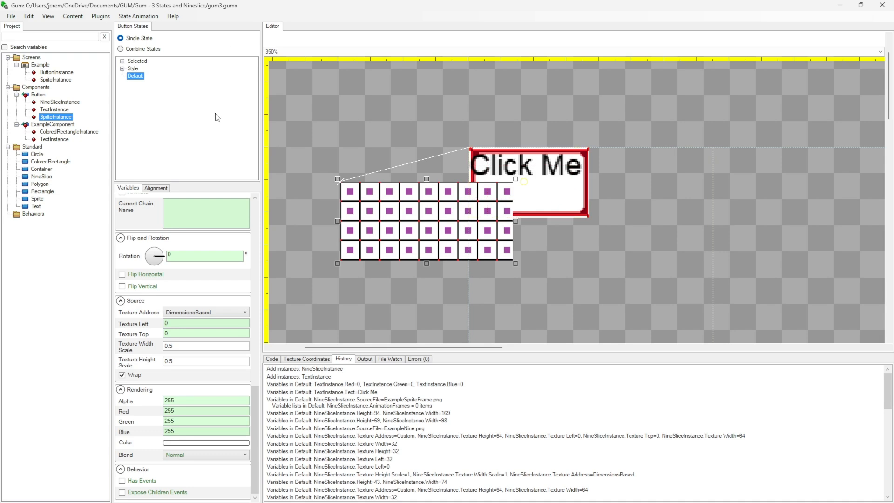
pyautogui.moveTo(515, 263); pyautogui.dragTo(554, 197)
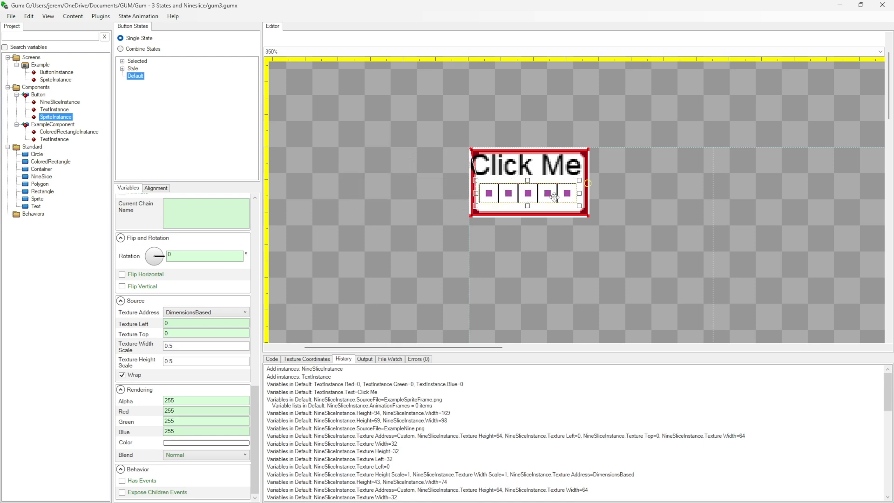
pyautogui.click(566, 269)
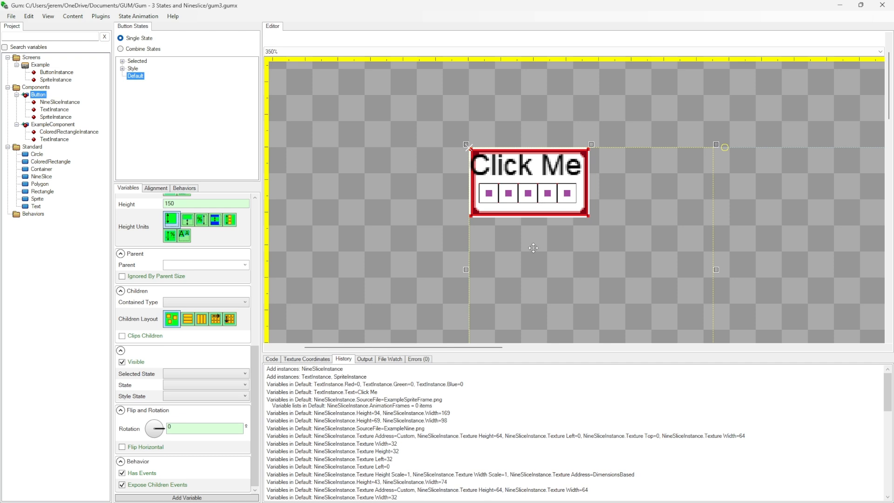
# Make the Button component's SpriteInstance invisible in the Released state of the Selected category
pyautogui.click(56, 117)
pyautogui.click(123, 68)
pyautogui.click(123, 61)
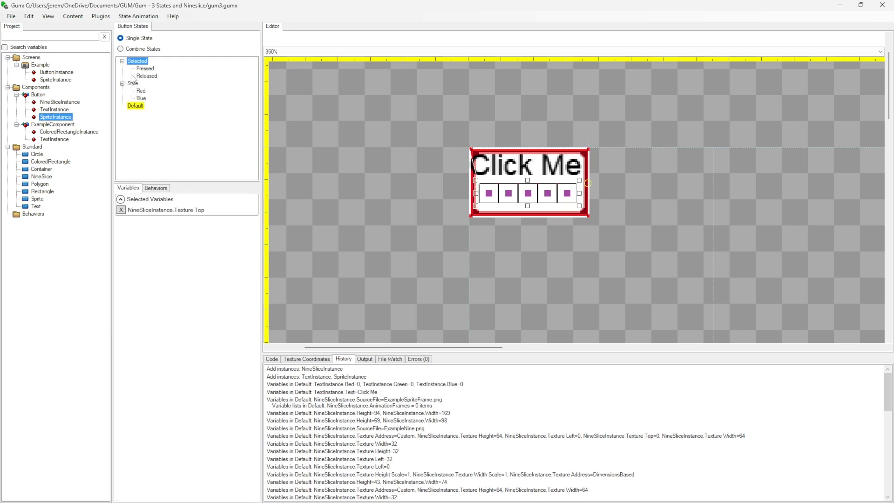
pyautogui.click(46, 120)
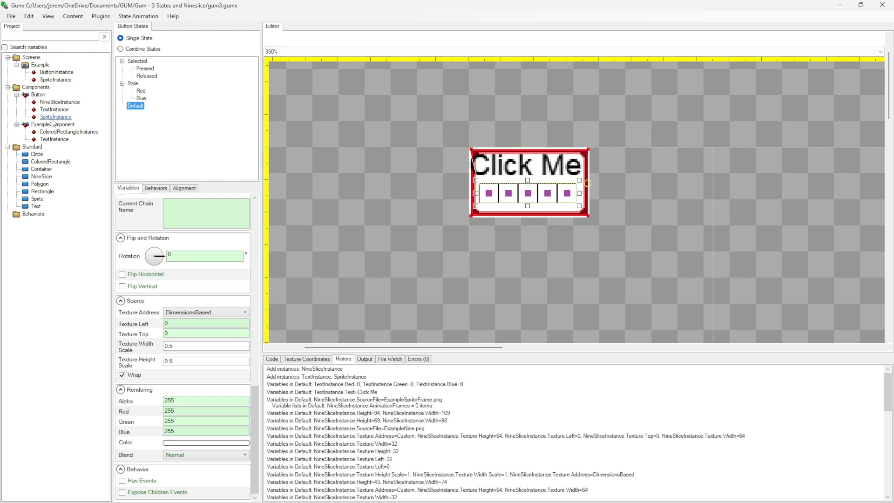
pyautogui.click(52, 118)
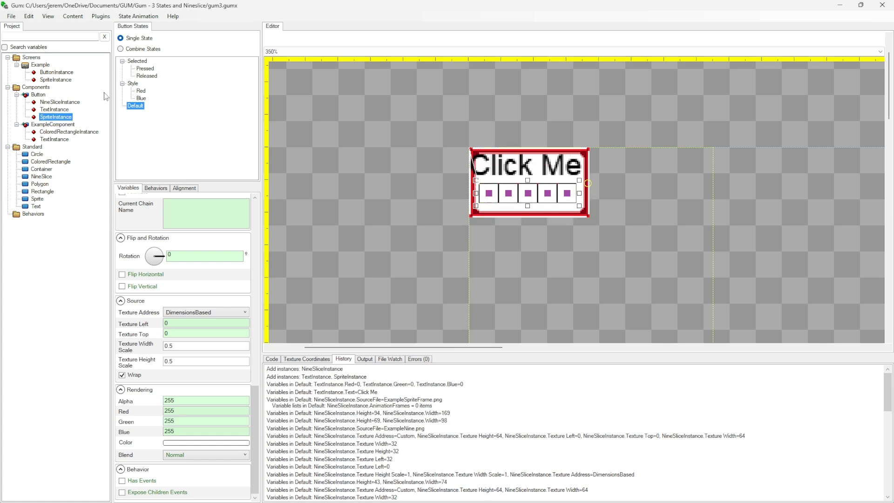
pyautogui.click(145, 69)
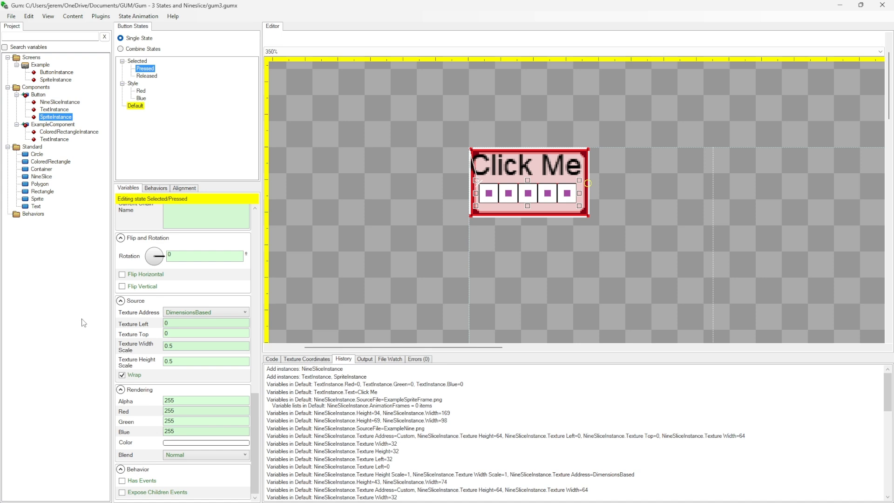
pyautogui.click(140, 79)
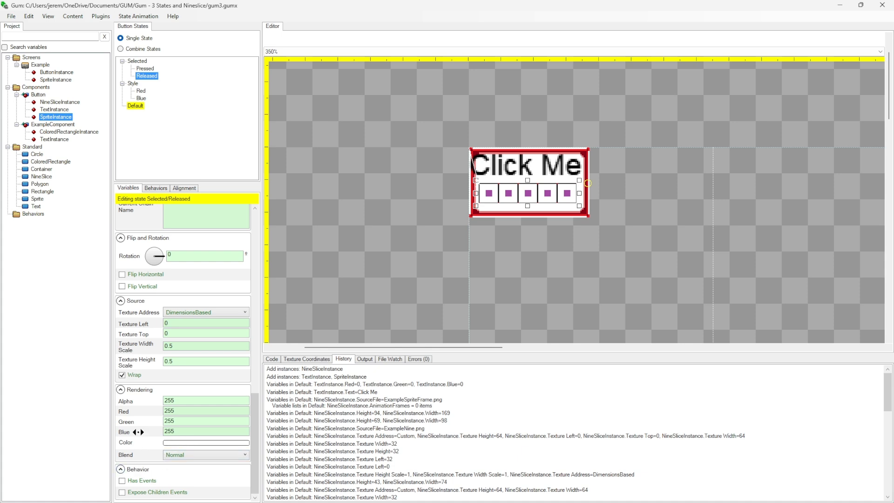
pyautogui.scroll(6, 152, 474)
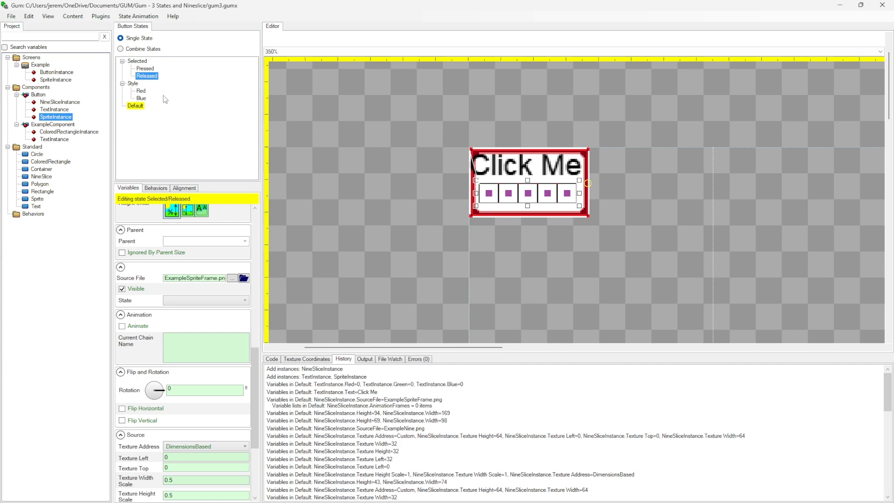
pyautogui.click(122, 289)
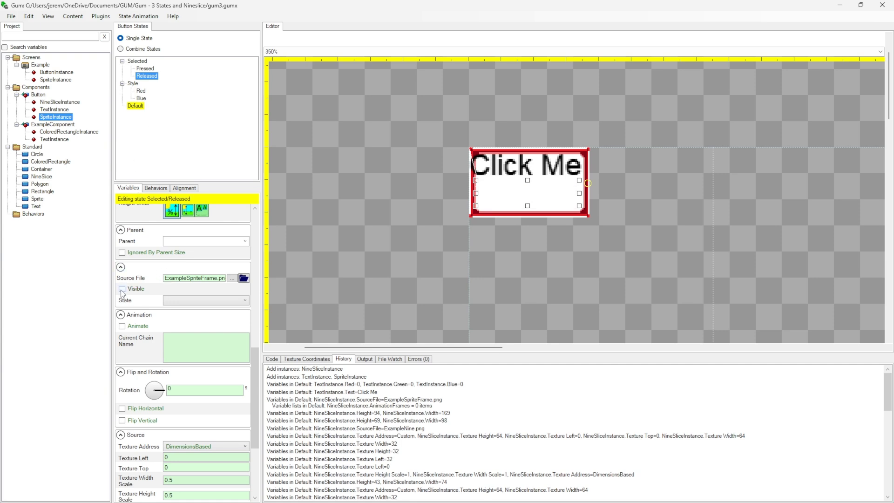
# Set the Selected State of the Example screen's ButtonInstance to Released
pyautogui.click(41, 65)
pyautogui.click(65, 72)
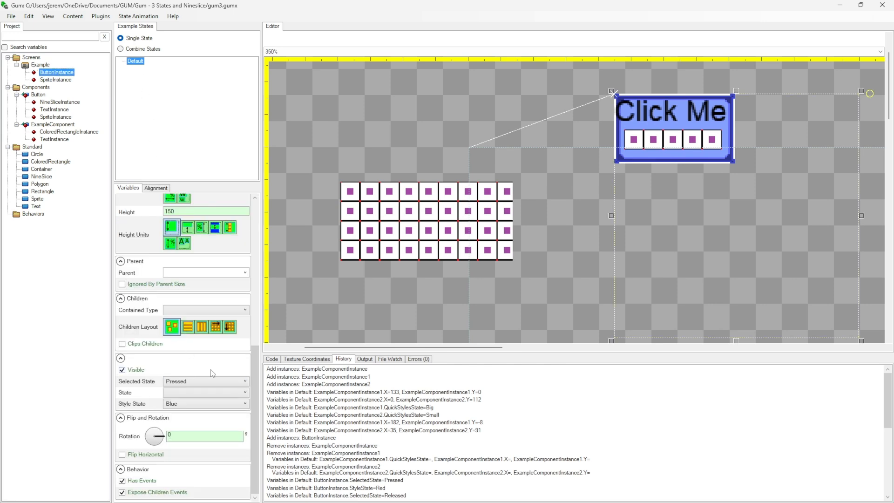
pyautogui.click(182, 382)
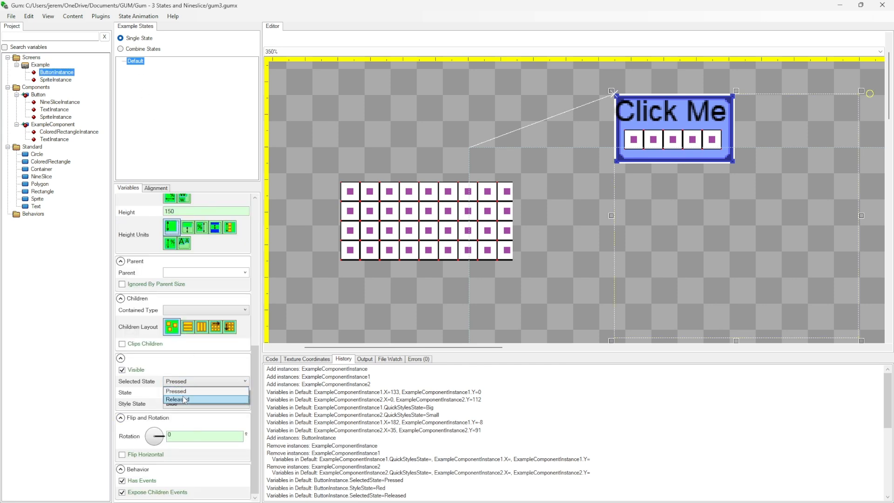
pyautogui.click(182, 396)
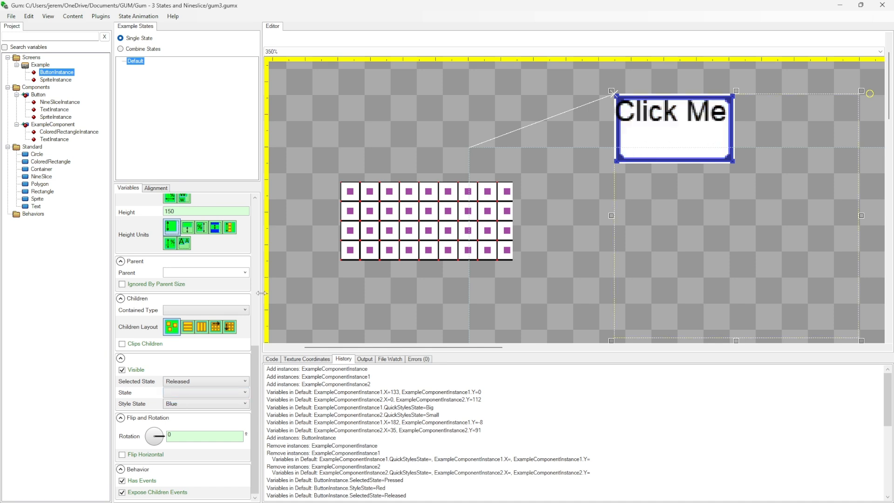
# Set the Example screen's ButtonInstance to the Red Style State and the Pressed Selected State
pyautogui.click(178, 403)
pyautogui.click(174, 413)
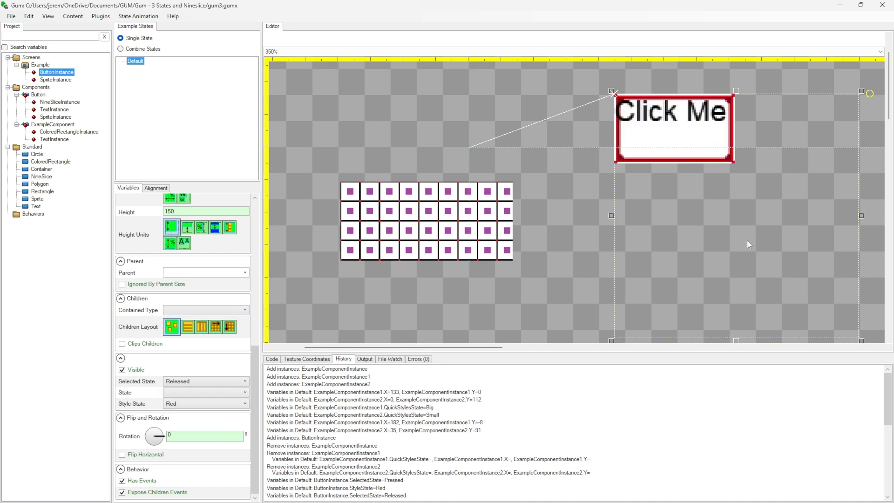
pyautogui.click(185, 385)
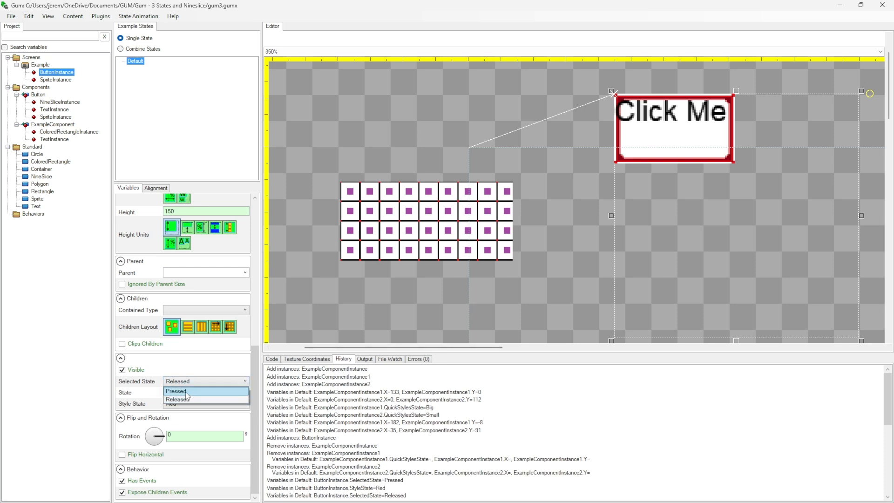
pyautogui.click(181, 390)
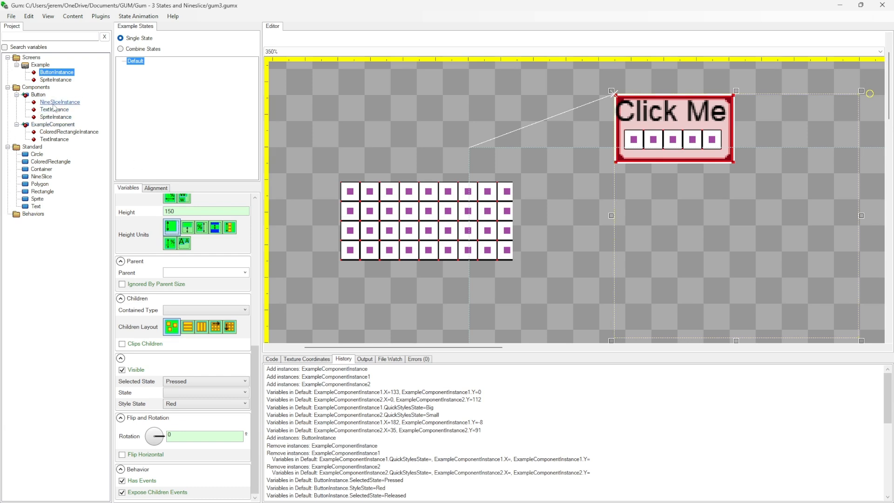
# Review the variables controlled by the Button component's Selected category, its SpriteInstance properties, and the ExampleComponent
pyautogui.click(38, 94)
pyautogui.click(134, 61)
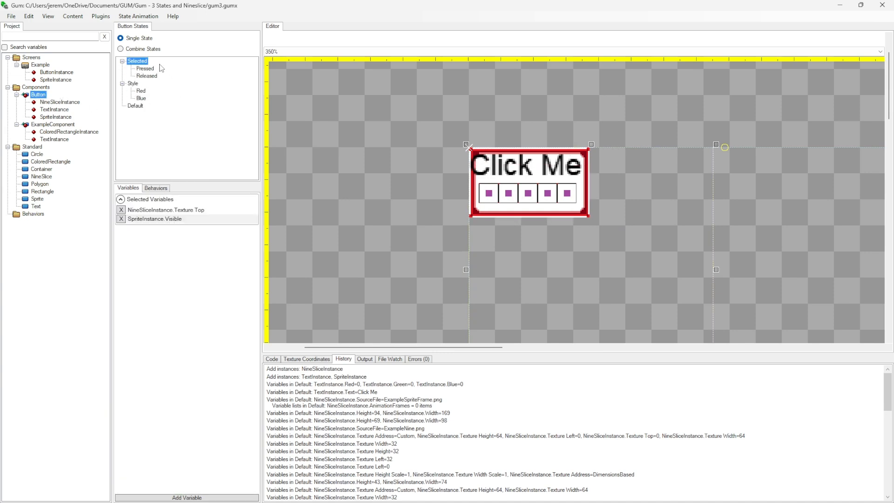
pyautogui.click(65, 116)
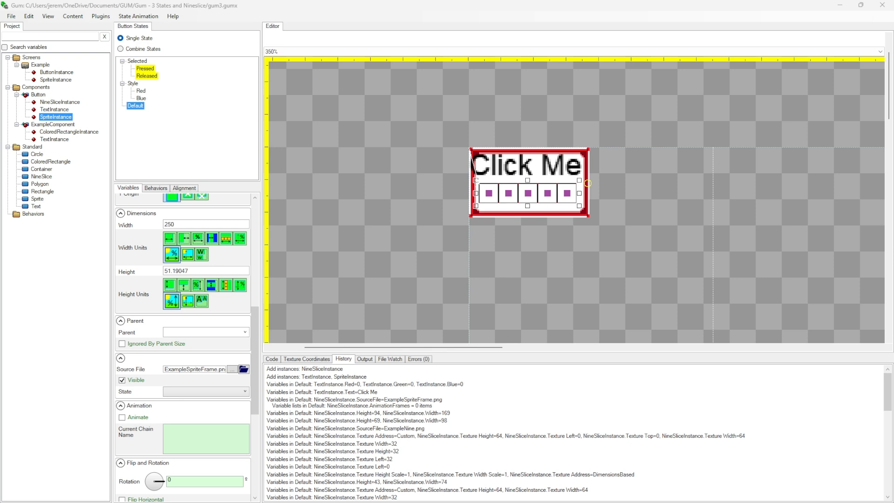
pyautogui.press('Down')
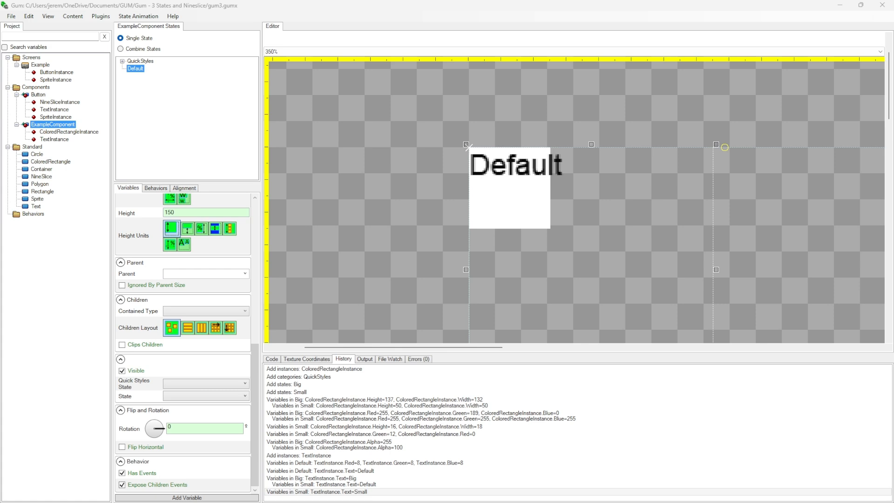
# Enlarge the Example screen's SpriteInstance from its lower-right corner to about 15 tile columns by 7 rows
pyautogui.click(56, 79)
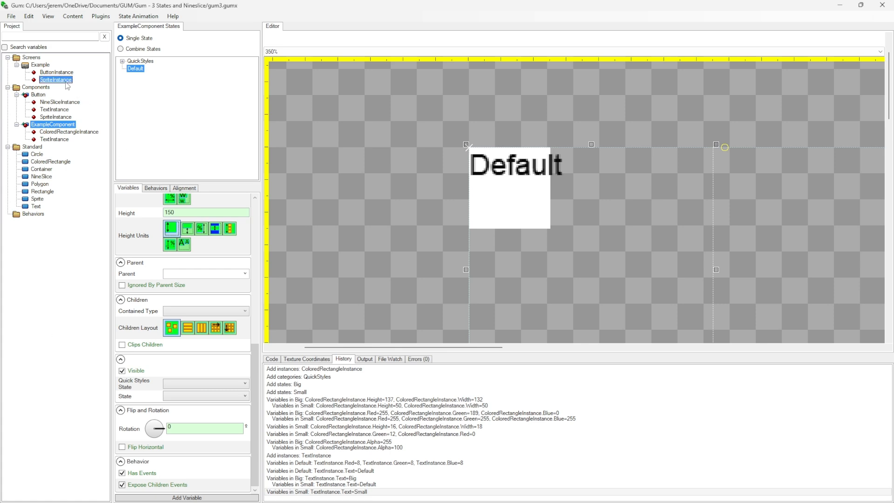
pyautogui.moveTo(515, 263); pyautogui.dragTo(630, 321)
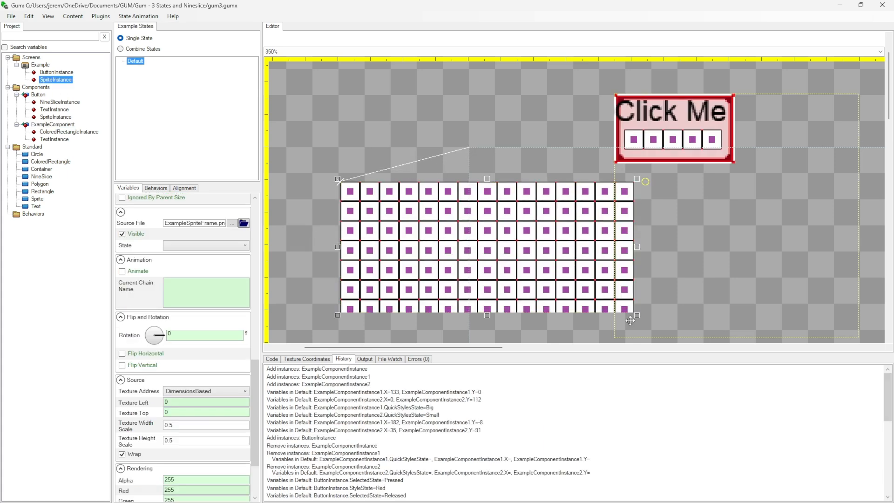